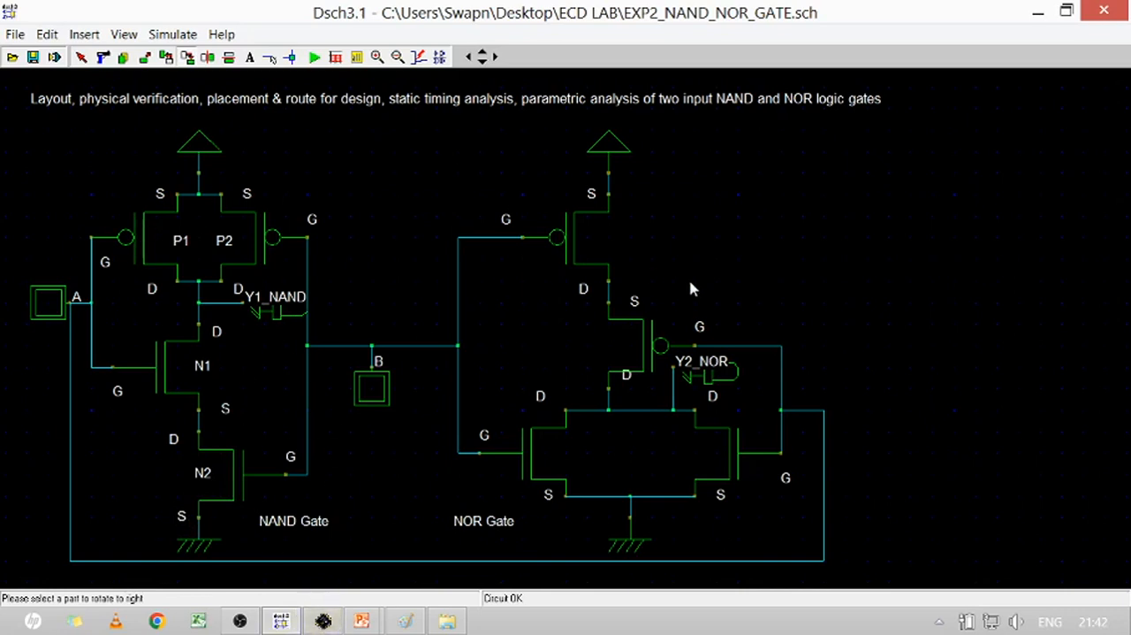
Switch to Microwind, docked beside the schematic, and place a low-leakage pMOS 0.500 µm wide and 0.100 µm long at the layout's upper left
{"action": "left_click", "coordinate": [329, 623]}
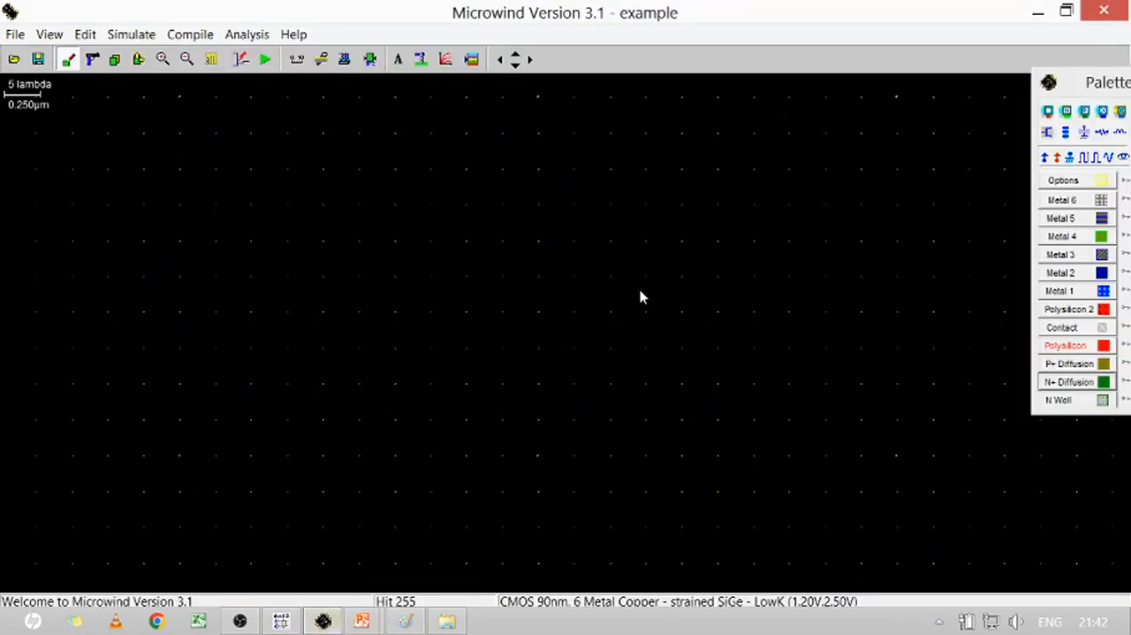
{"action": "key", "text": "super+Right"}
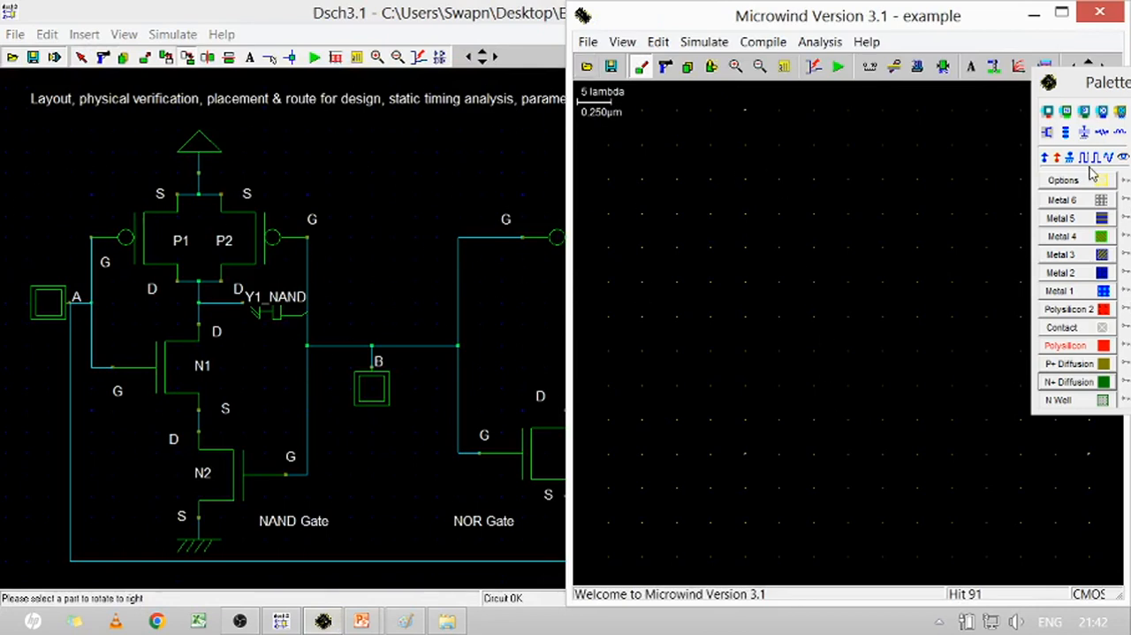
{"action": "left_click", "coordinate": [1047, 133]}
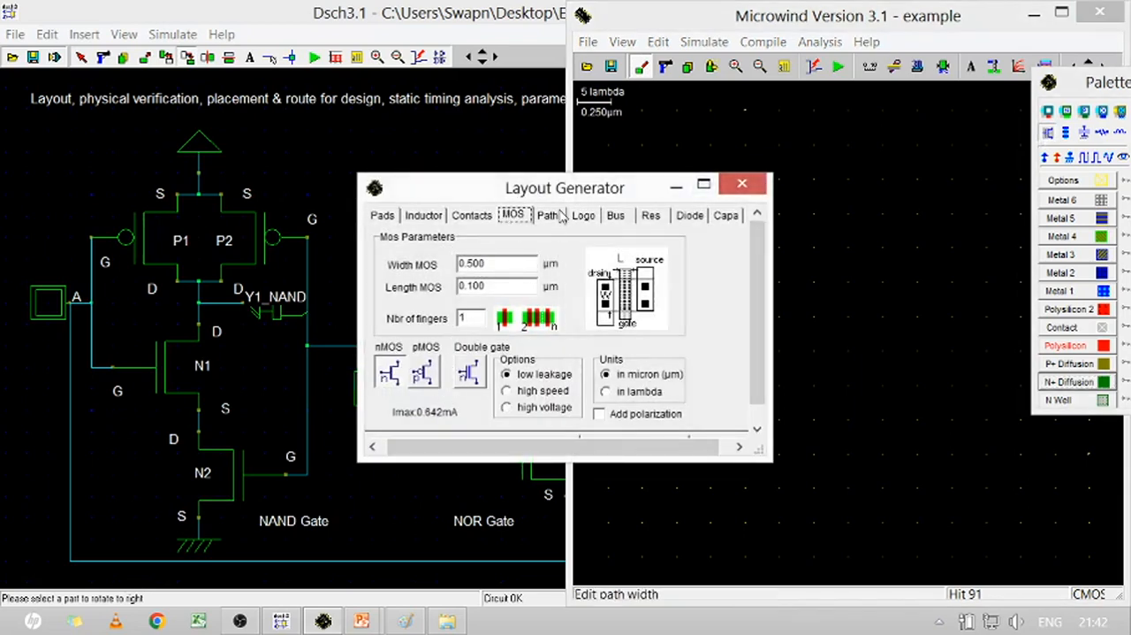
{"action": "left_click", "coordinate": [423, 373]}
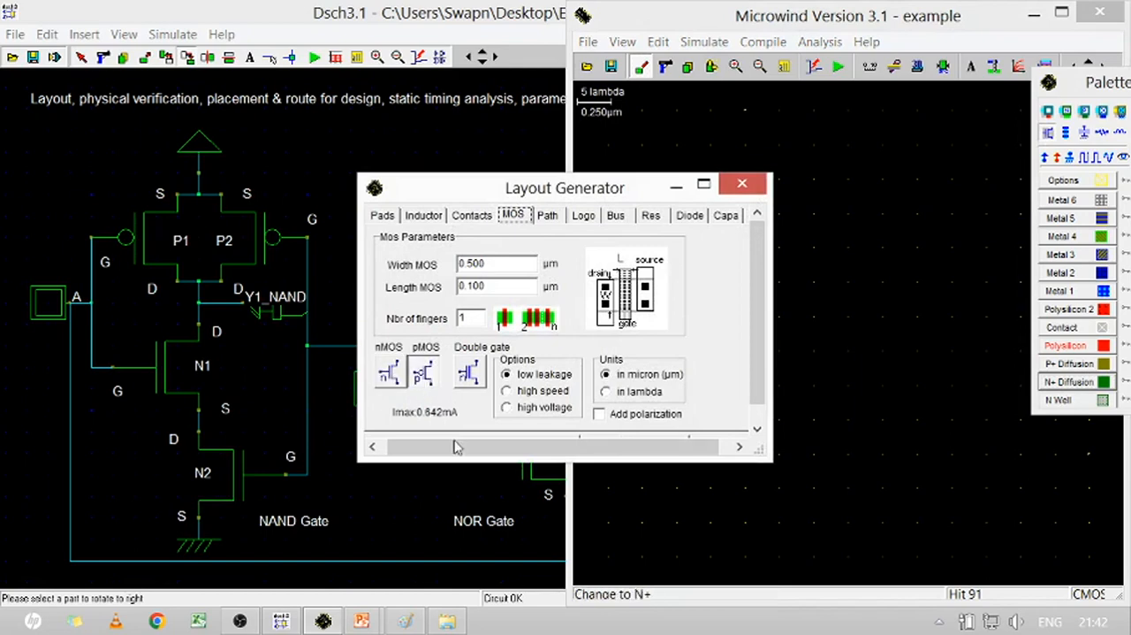
{"action": "left_click_drag", "start_coordinate": [495, 460], "coordinate": [495, 511]}
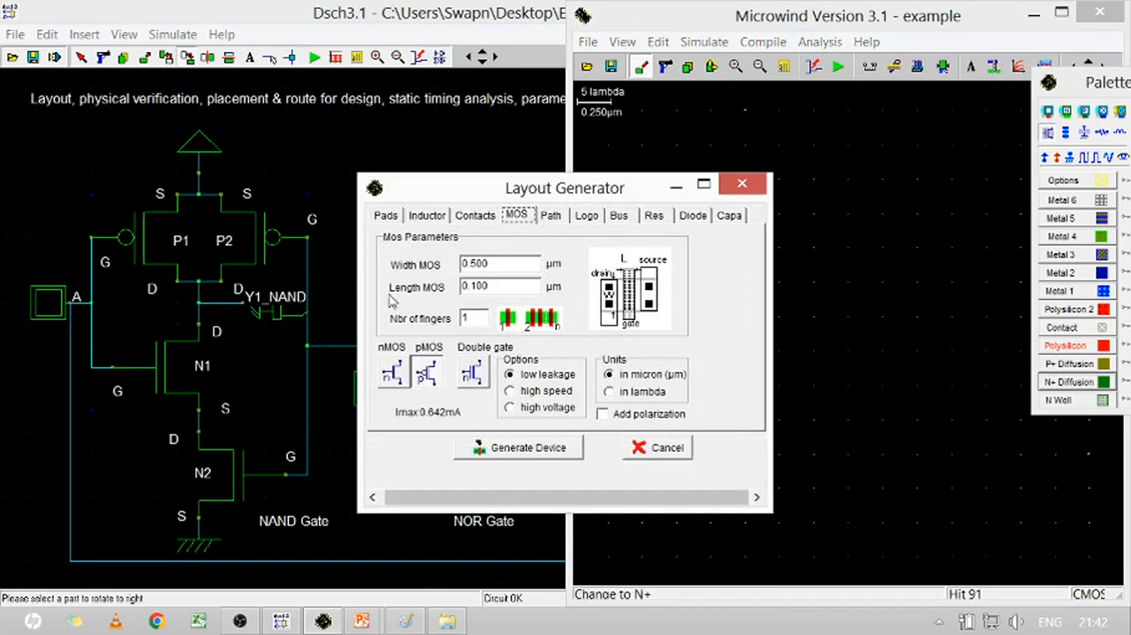
{"action": "left_click", "coordinate": [523, 452]}
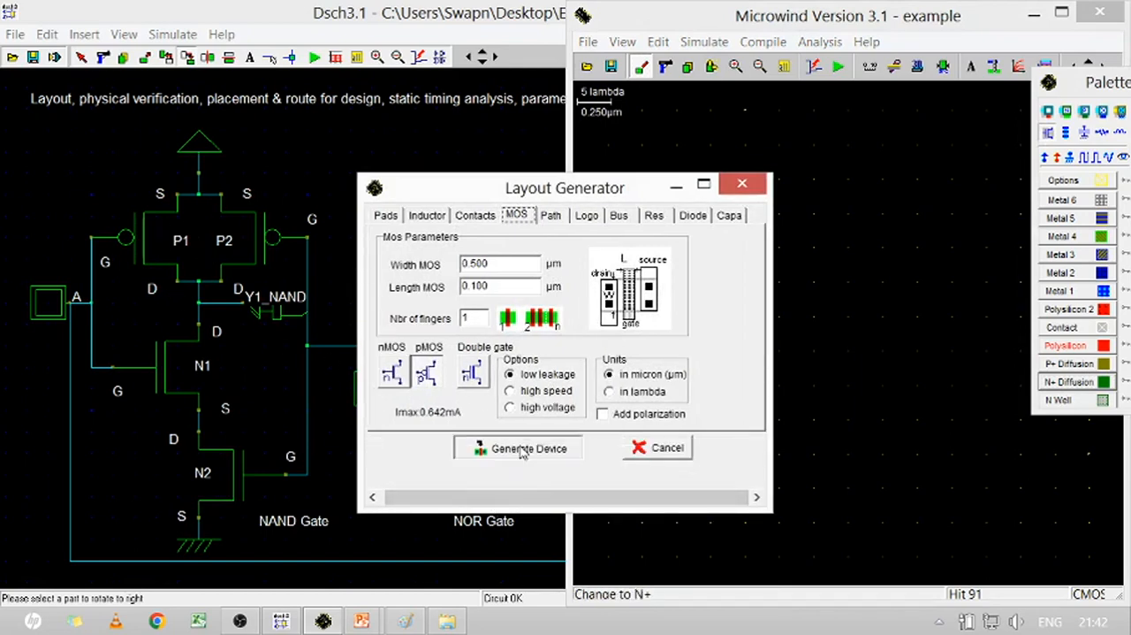
{"action": "left_click", "coordinate": [671, 211]}
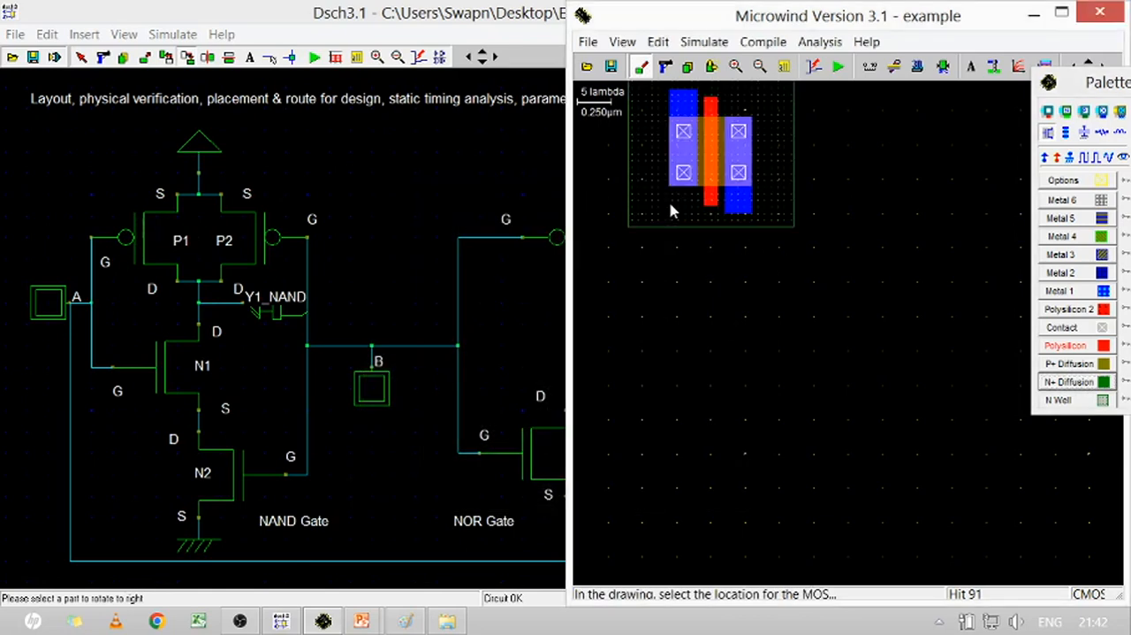
Generate a second 0.500 × 0.100 µm pMOS to the right of the first one
{"action": "left_click", "coordinate": [1048, 133]}
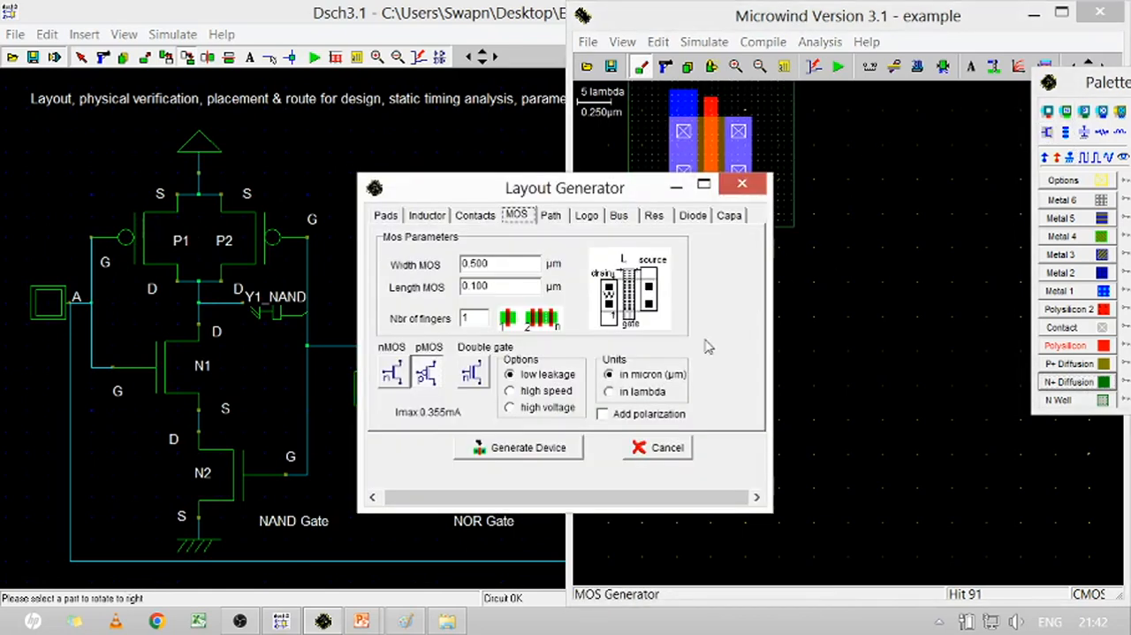
{"action": "left_click", "coordinate": [505, 448]}
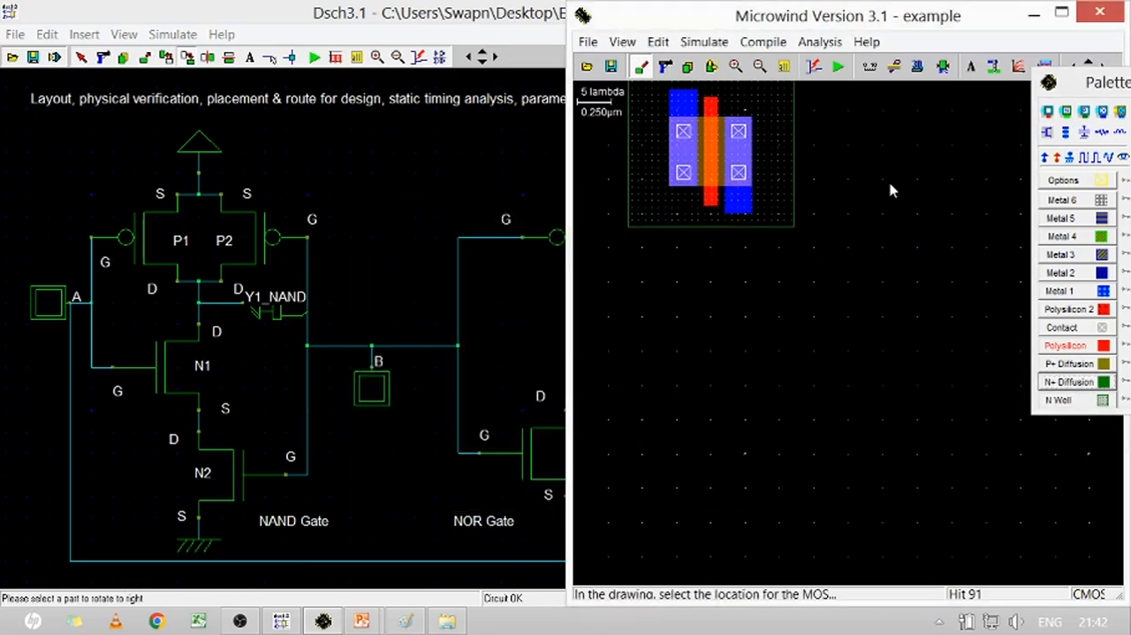
{"action": "left_click", "coordinate": [891, 190]}
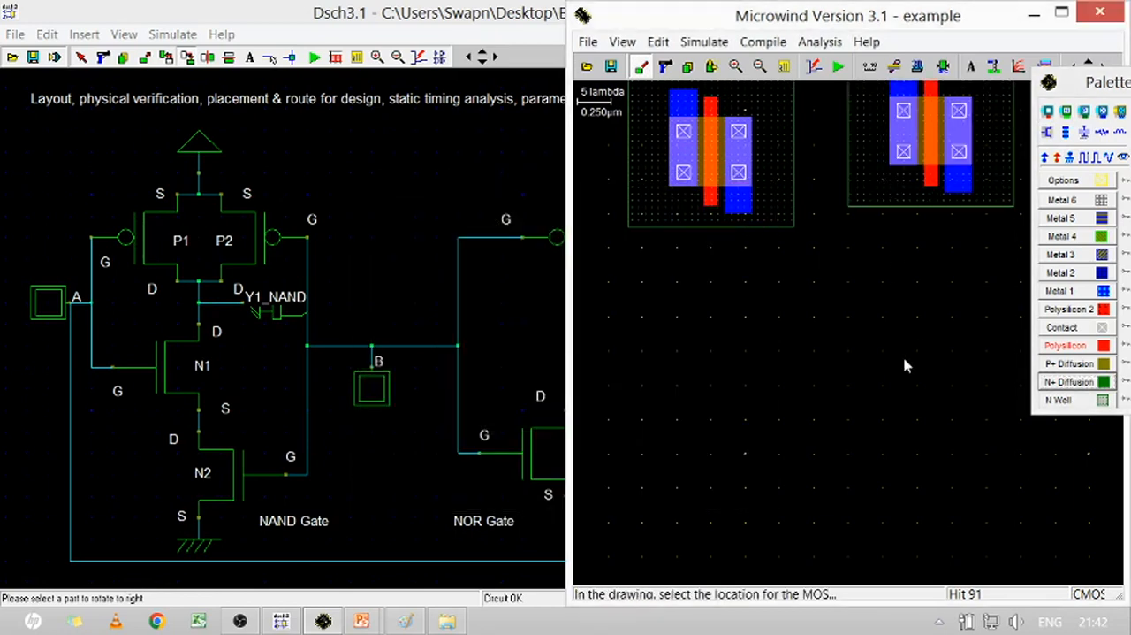
Generate an nMOS 0.500 µm wide and 0.100 µm long below the left pMOS
{"action": "left_click", "coordinate": [1049, 134]}
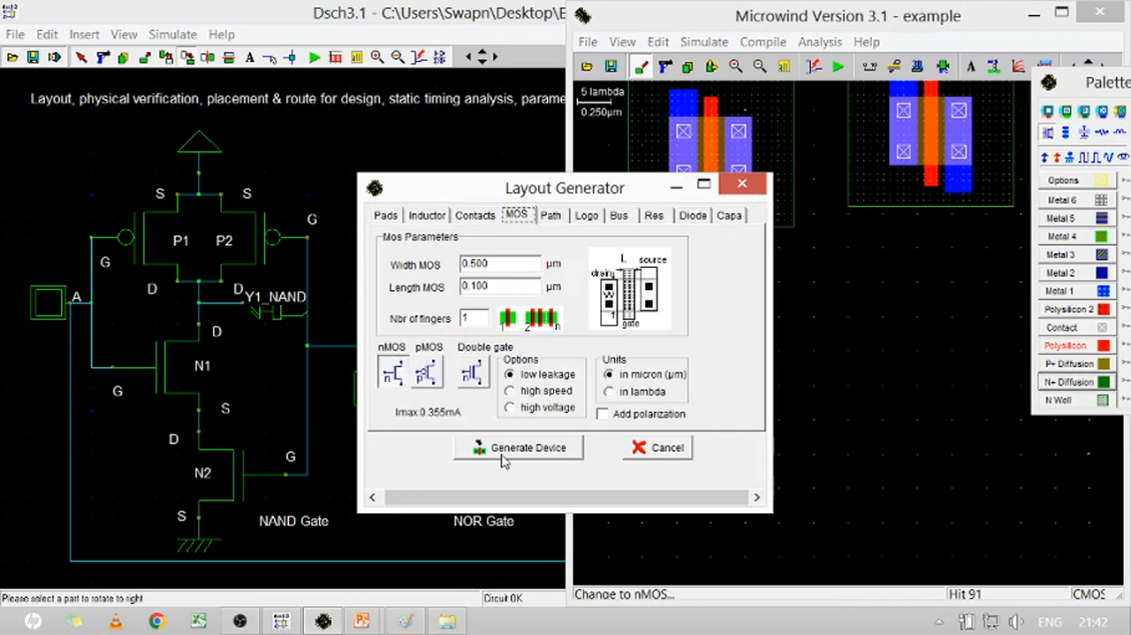
{"action": "left_click", "coordinate": [504, 449]}
{"action": "left_click", "coordinate": [693, 425]}
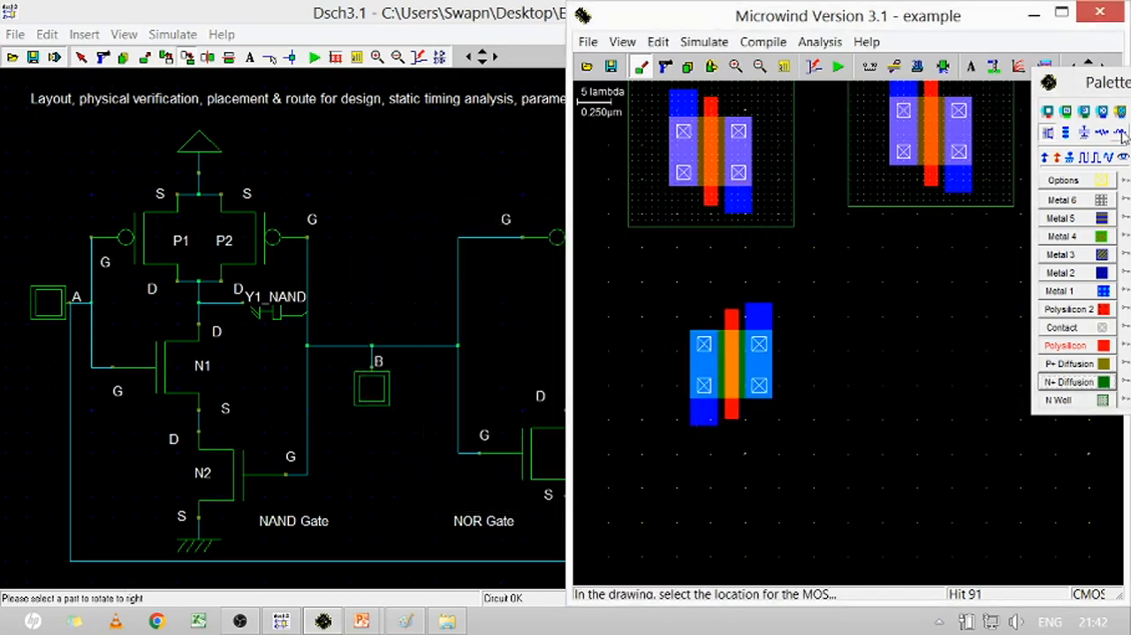
Generate a second nMOS with the same dimensions below the right pMOS
{"action": "left_click", "coordinate": [1048, 133]}
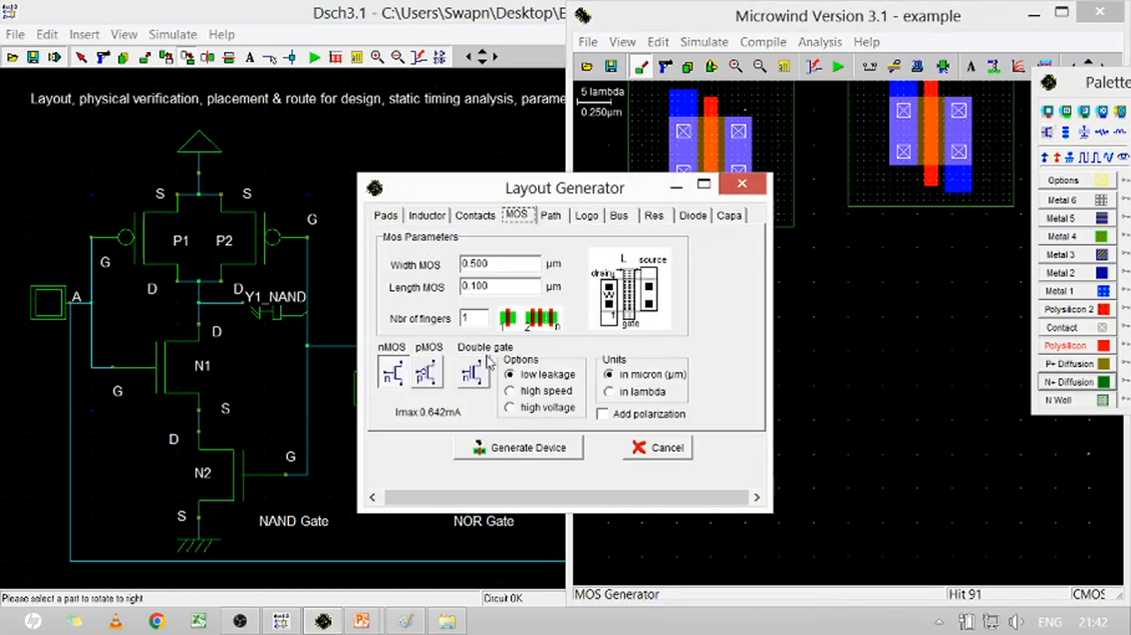
{"action": "left_click", "coordinate": [423, 374]}
{"action": "left_click", "coordinate": [525, 449]}
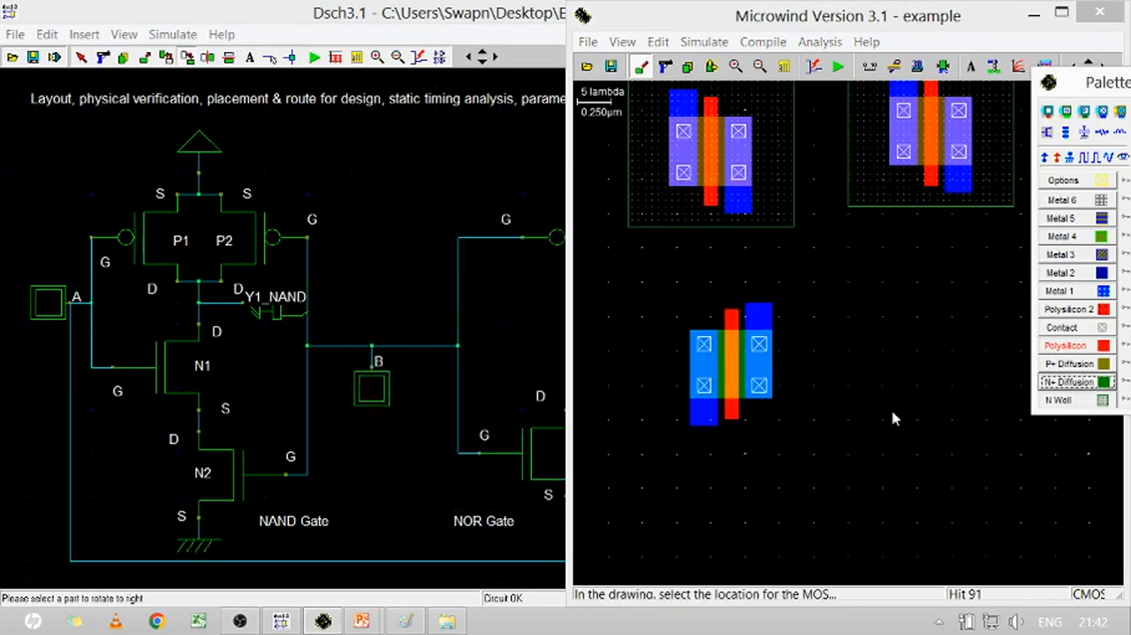
{"action": "left_click", "coordinate": [918, 403]}
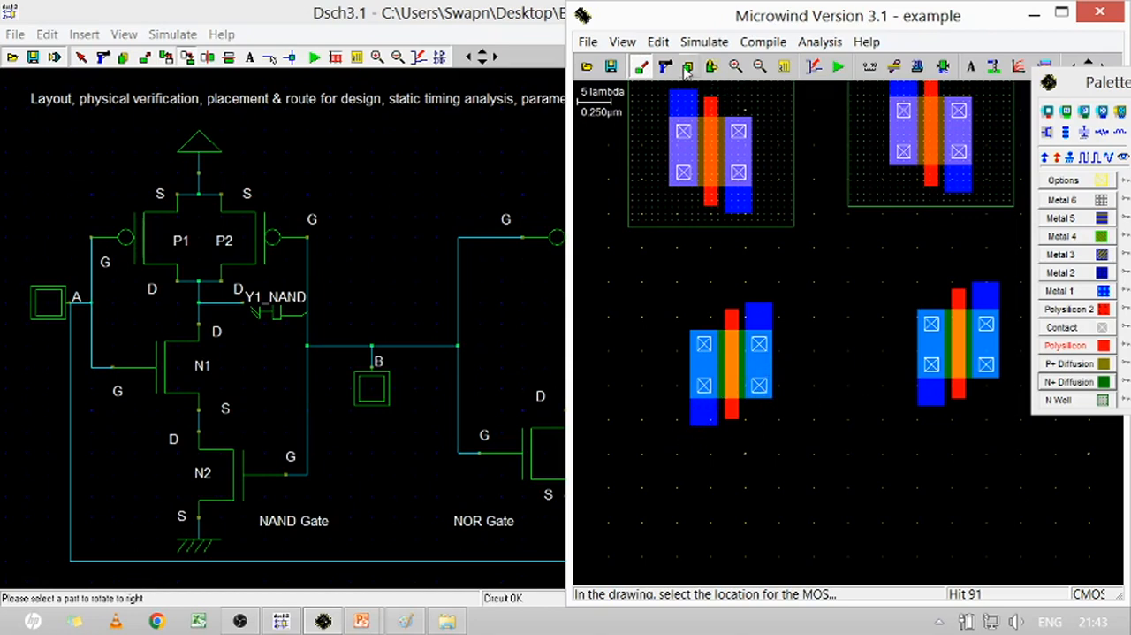
Add a text label "S" beneath the left terminal of the left nMOS
{"action": "left_click", "coordinate": [971, 67]}
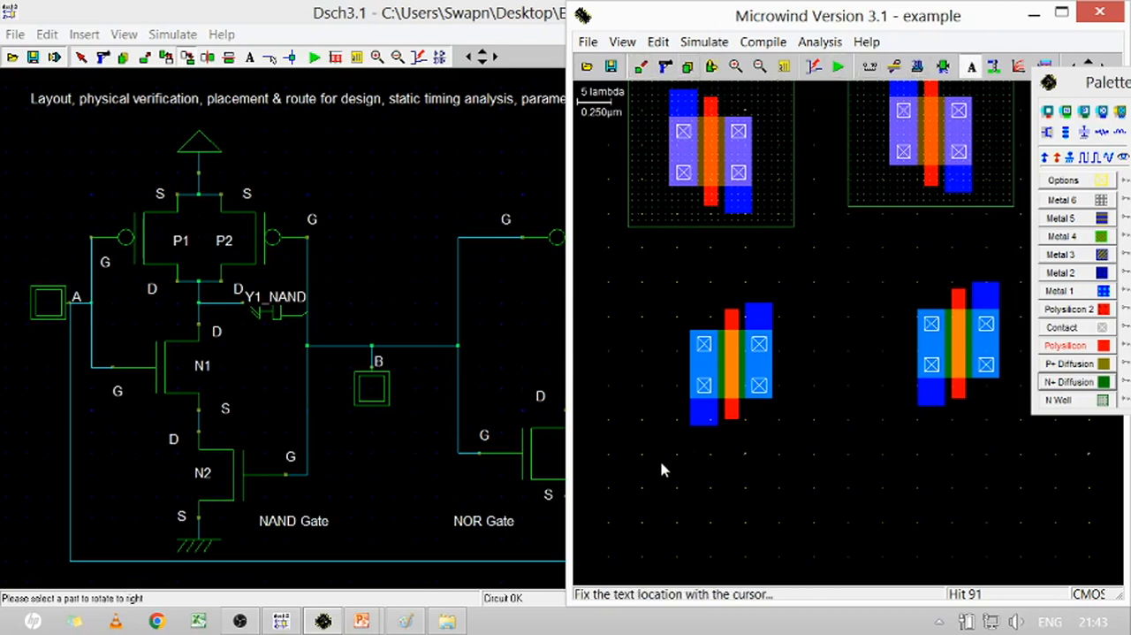
{"action": "left_click", "coordinate": [689, 450]}
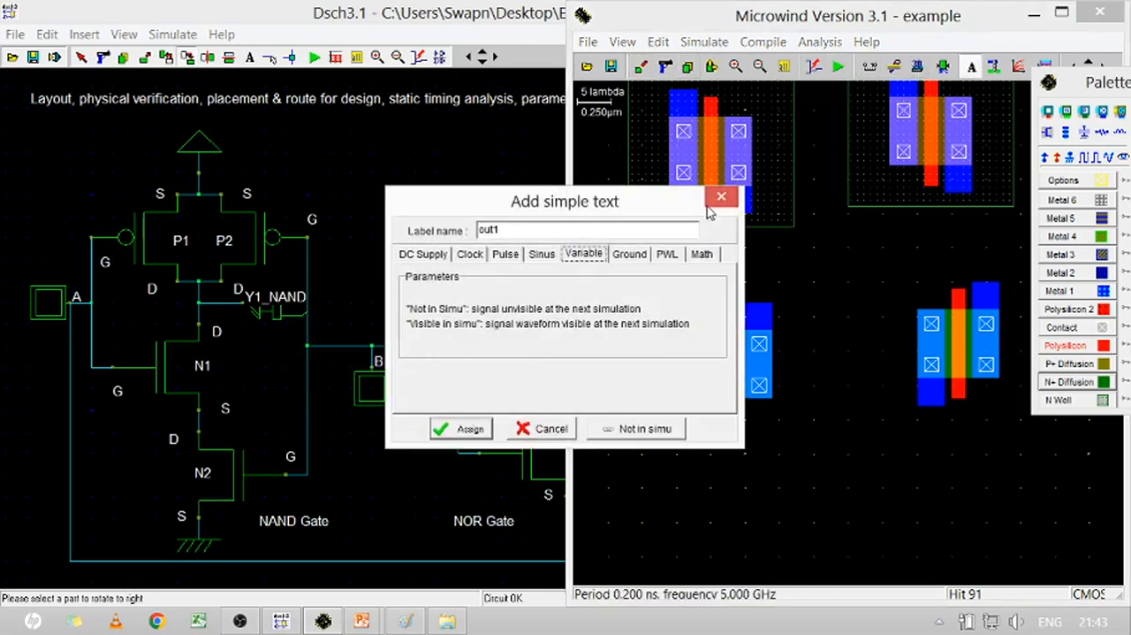
{"action": "left_click_drag", "start_coordinate": [523, 233], "coordinate": [477, 231]}
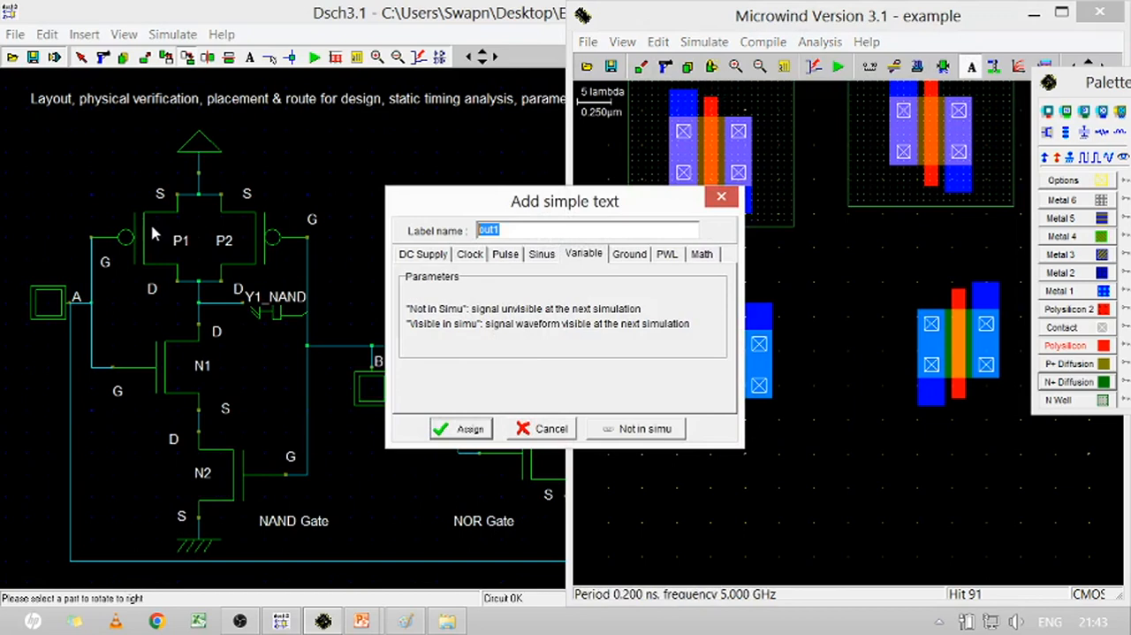
{"action": "type", "text": "S"}
{"action": "key", "text": "Return"}
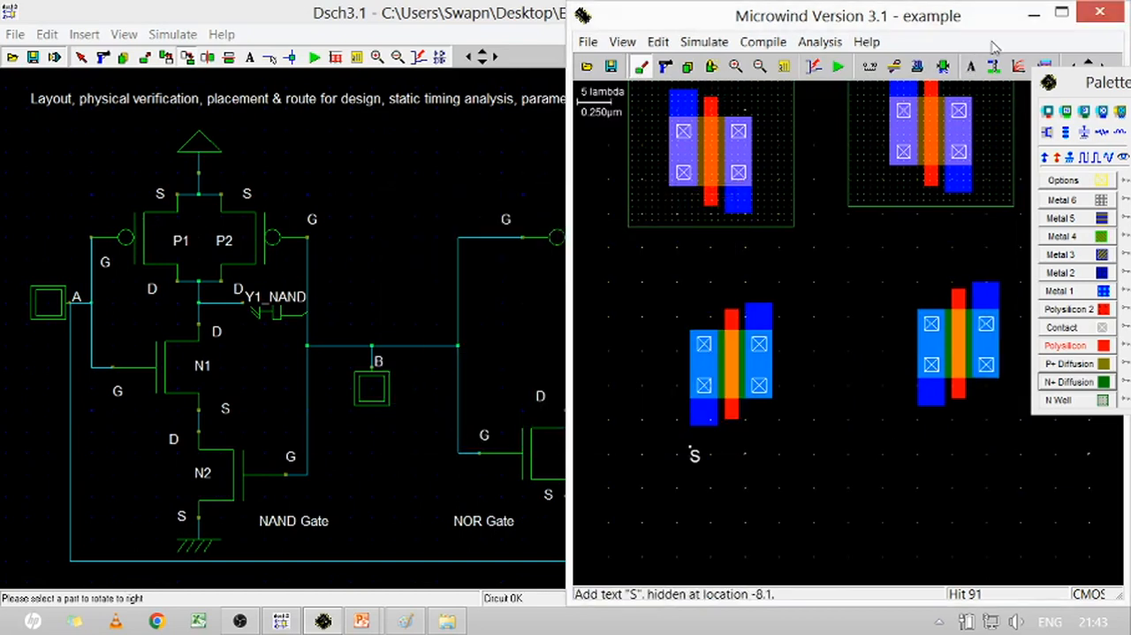
Add a text label "D" beneath the right terminal of the left nMOS
{"action": "left_click", "coordinate": [971, 67]}
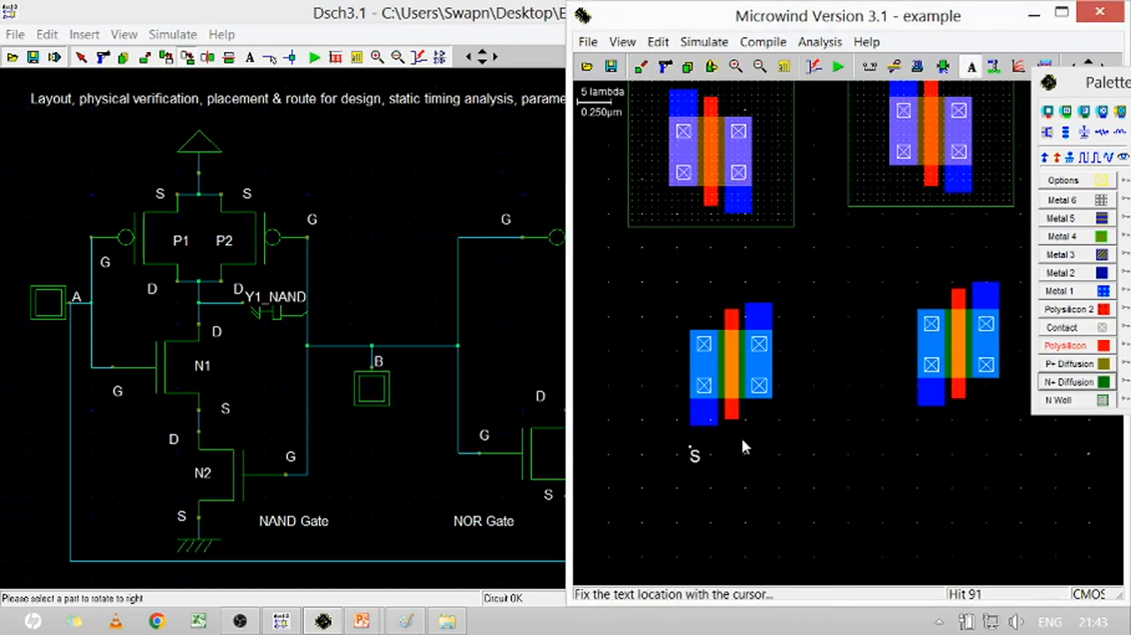
{"action": "left_click", "coordinate": [759, 447]}
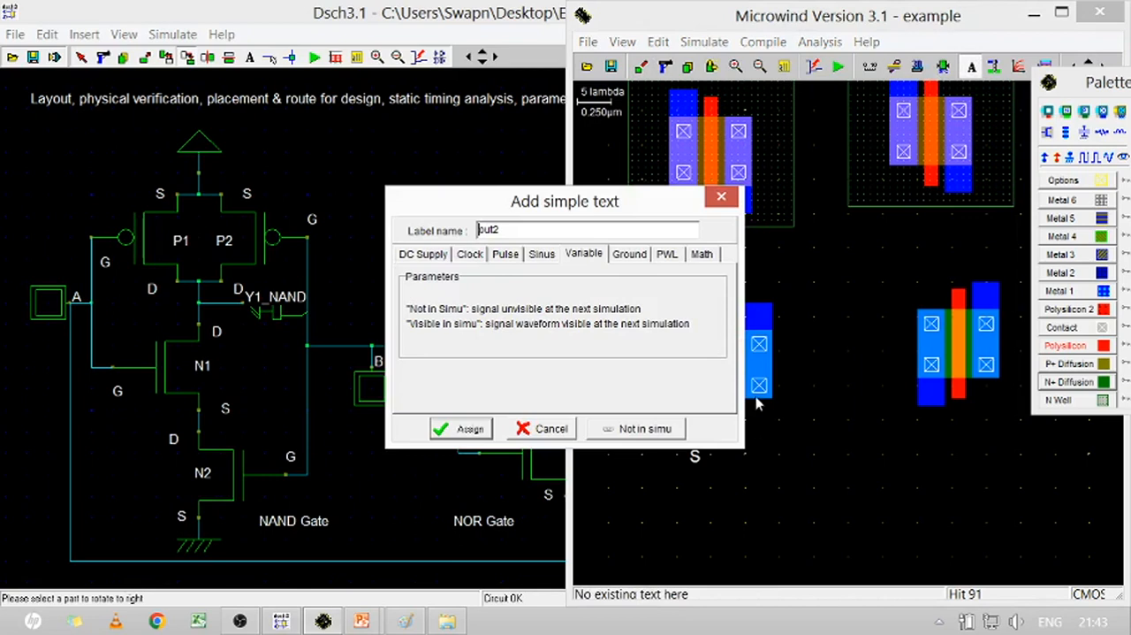
{"action": "double_click", "coordinate": [527, 224]}
{"action": "type", "text": "D"}
{"action": "key", "text": "Return"}
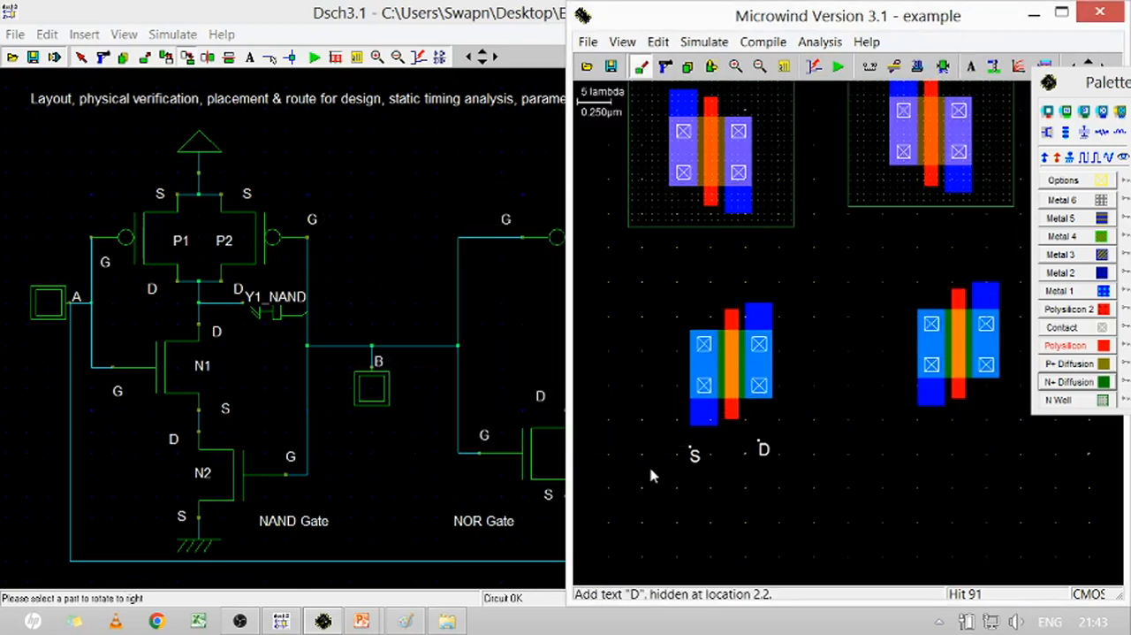
{"action": "left_click_drag", "start_coordinate": [690, 459], "coordinate": [787, 435]}
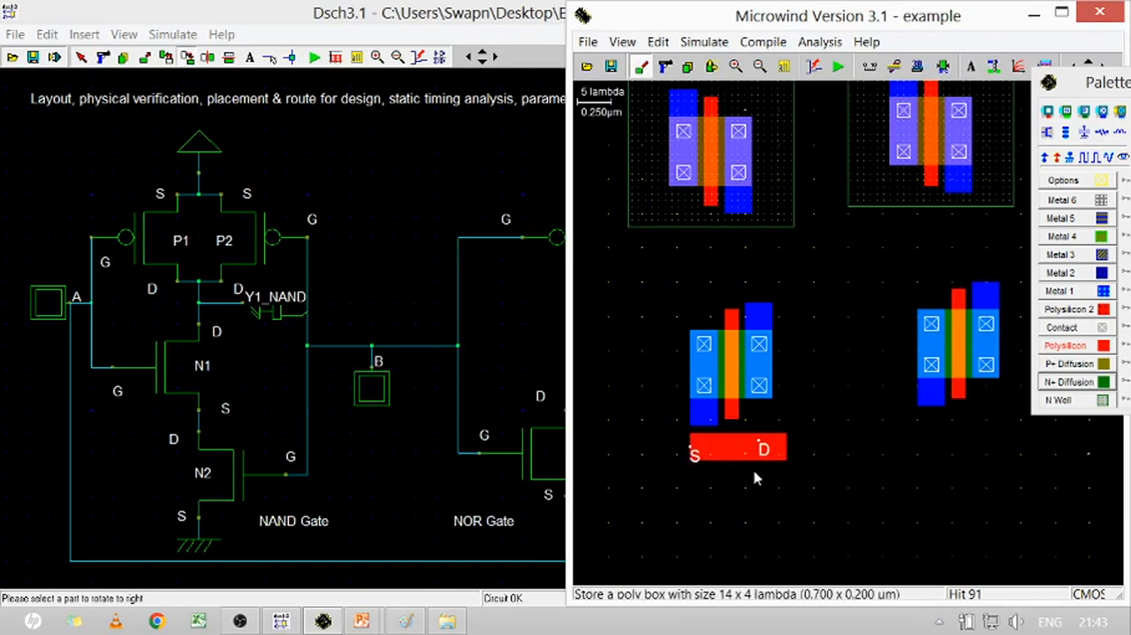
{"action": "left_click", "coordinate": [666, 66]}
{"action": "left_click", "coordinate": [736, 456]}
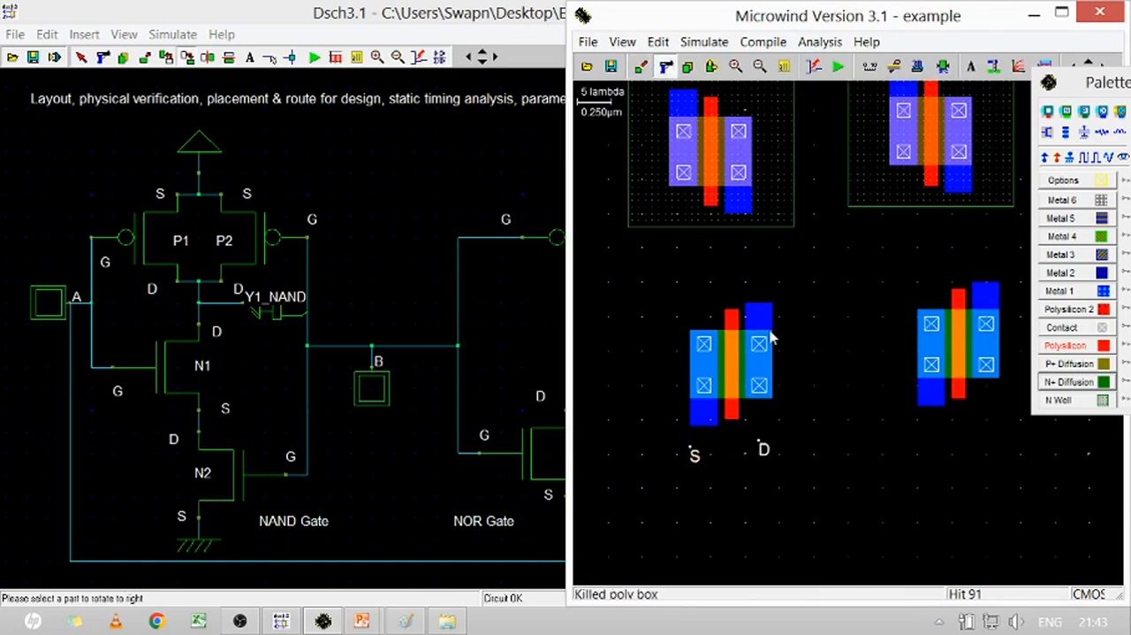
Swap the two labels under the left nMOS, moving D to its left side and S to its right side
{"action": "left_click", "coordinate": [711, 68]}
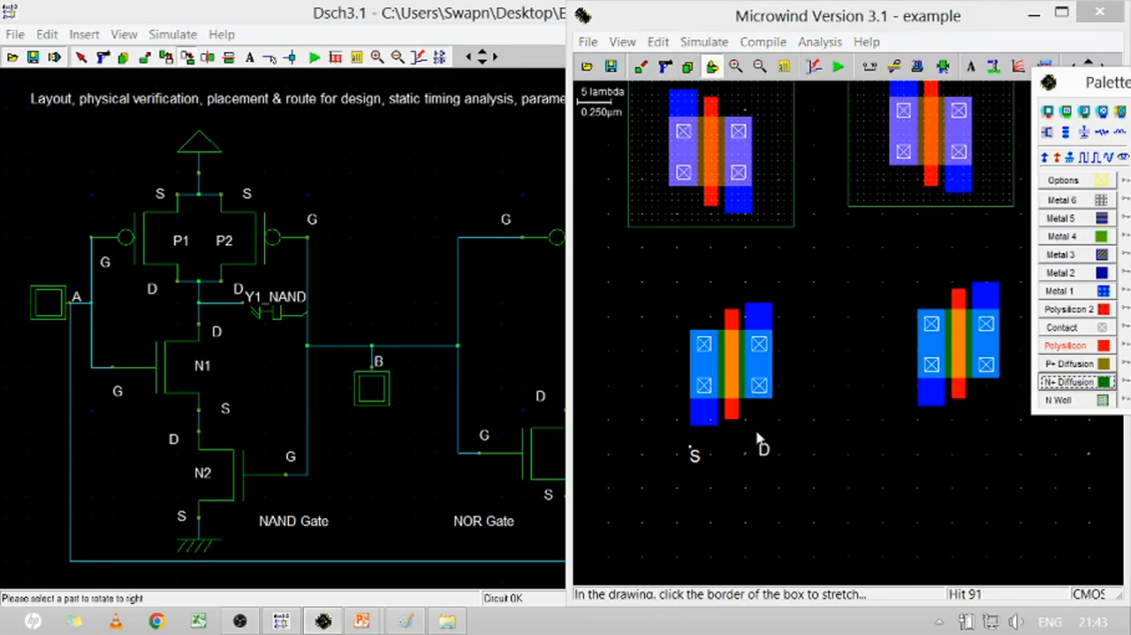
{"action": "mouse_move", "coordinate": [767, 449]}
{"action": "left_mouse_down"}
{"action": "mouse_move", "coordinate": [668, 448]}
{"action": "mouse_move", "coordinate": [770, 457]}
{"action": "left_mouse_up"}
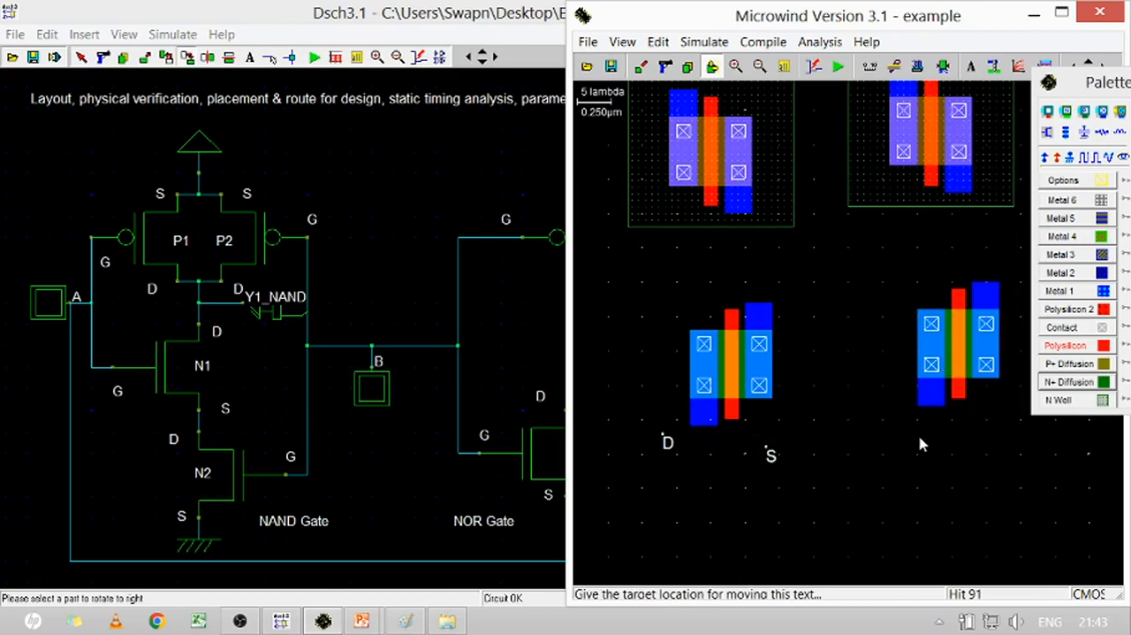
Copy the S and D labels from the left nMOS to beneath the right nMOS, with S on the left and D on the right
{"action": "left_click", "coordinate": [689, 67]}
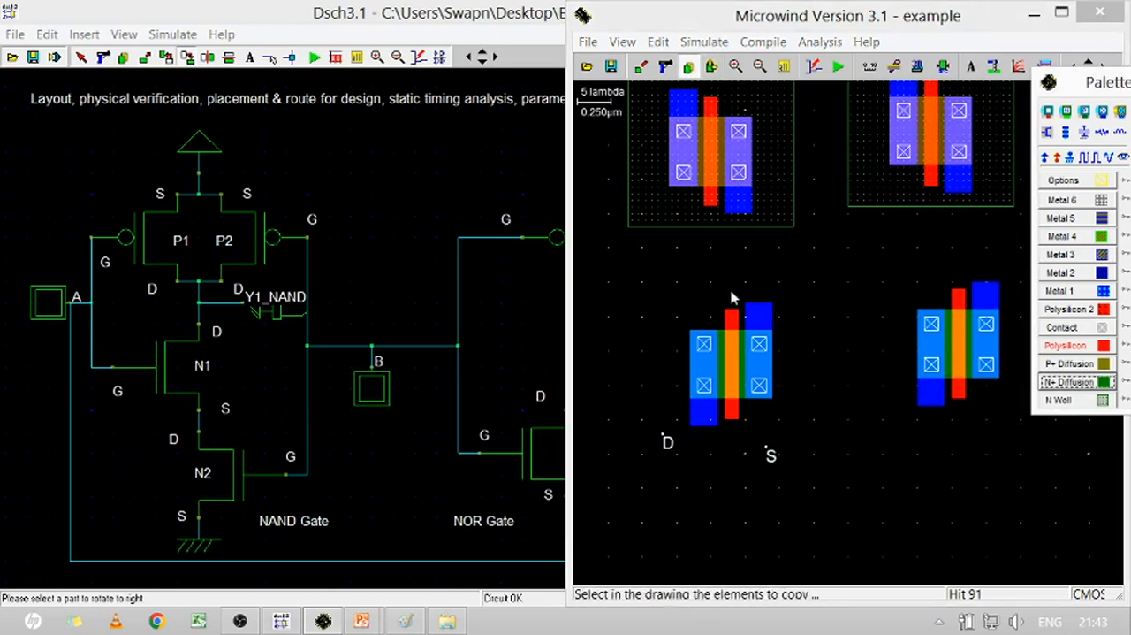
{"action": "left_click", "coordinate": [772, 455]}
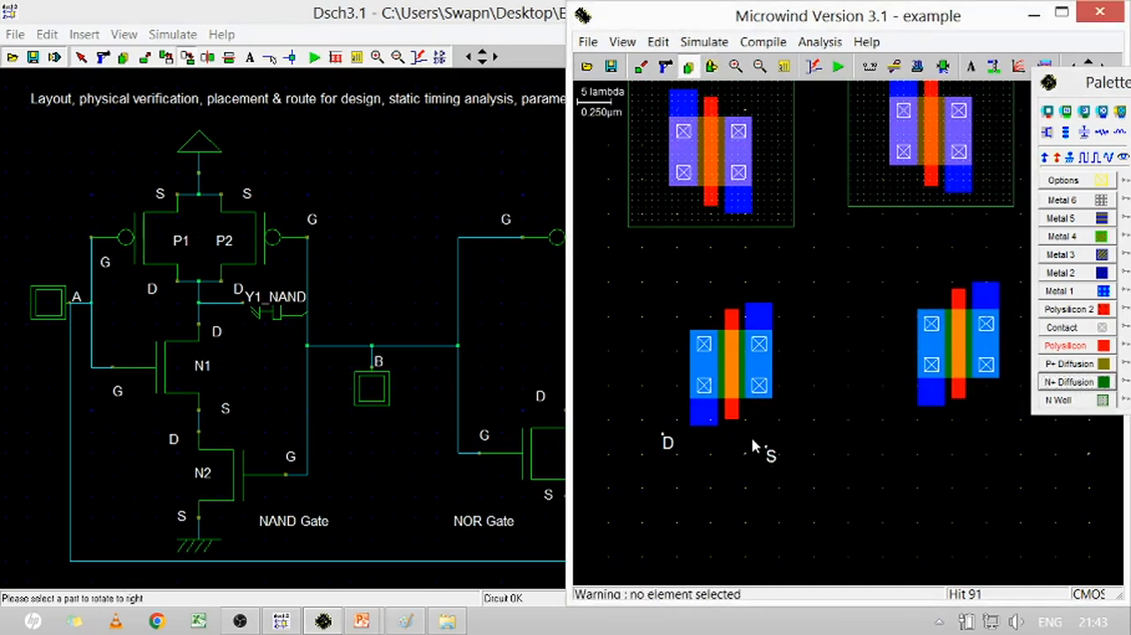
{"action": "left_click_drag", "start_coordinate": [765, 490], "coordinate": [767, 491]}
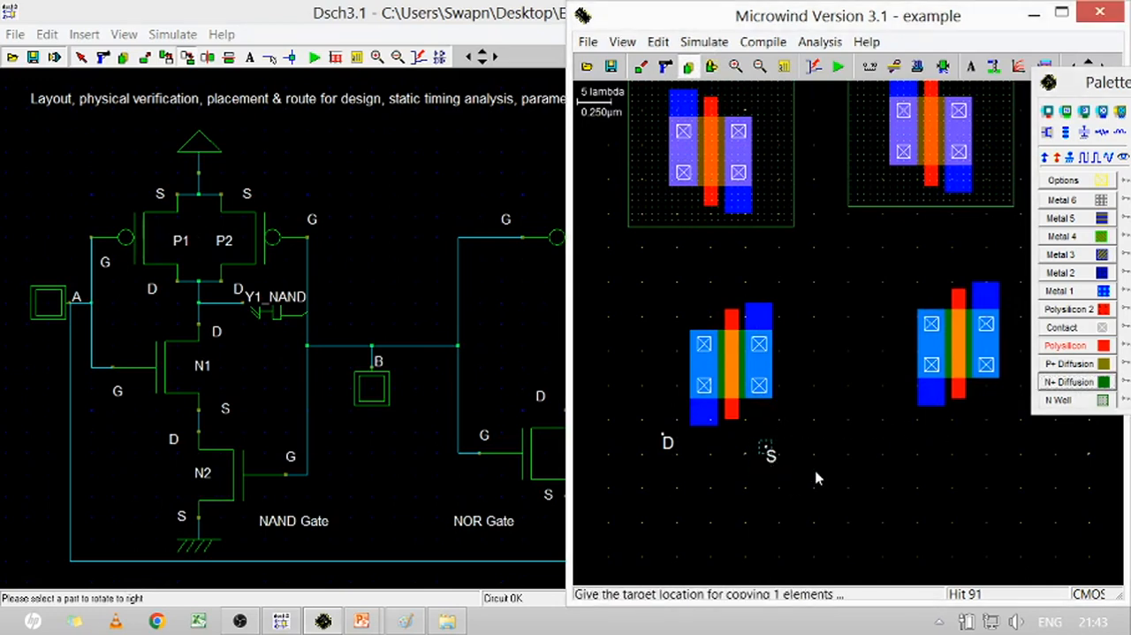
{"action": "left_click", "coordinate": [977, 466]}
{"action": "left_click_drag", "start_coordinate": [640, 421], "coordinate": [683, 458]}
{"action": "left_click", "coordinate": [1023, 453]}
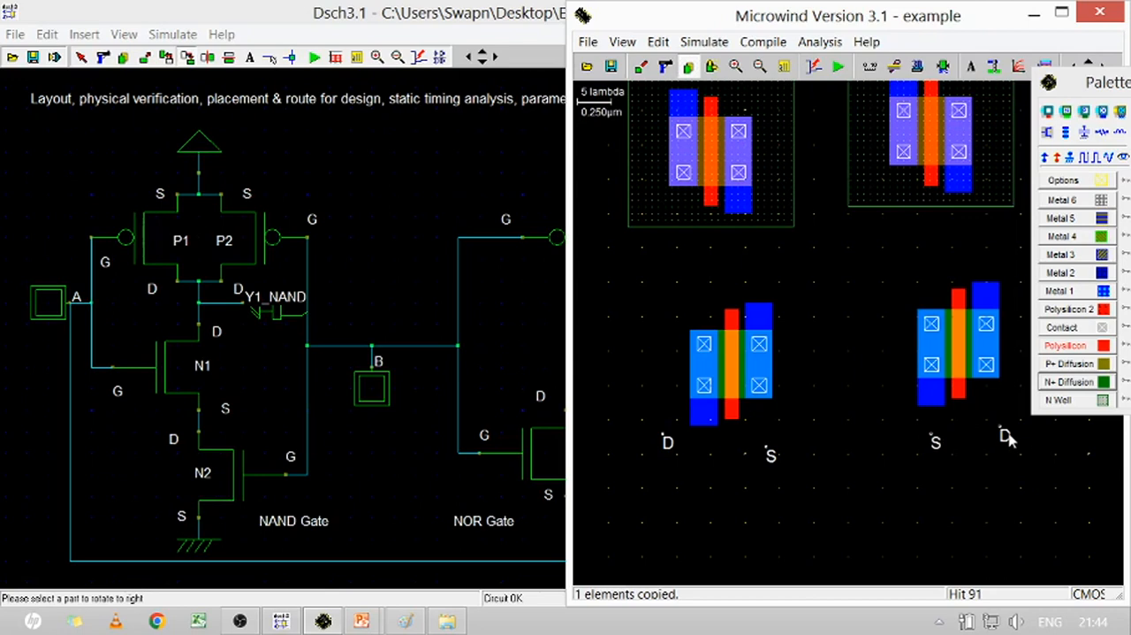
Try to copy the D label under the right nMOS to that transistor's left side
{"action": "left_click_drag", "start_coordinate": [1008, 431], "coordinate": [912, 422]}
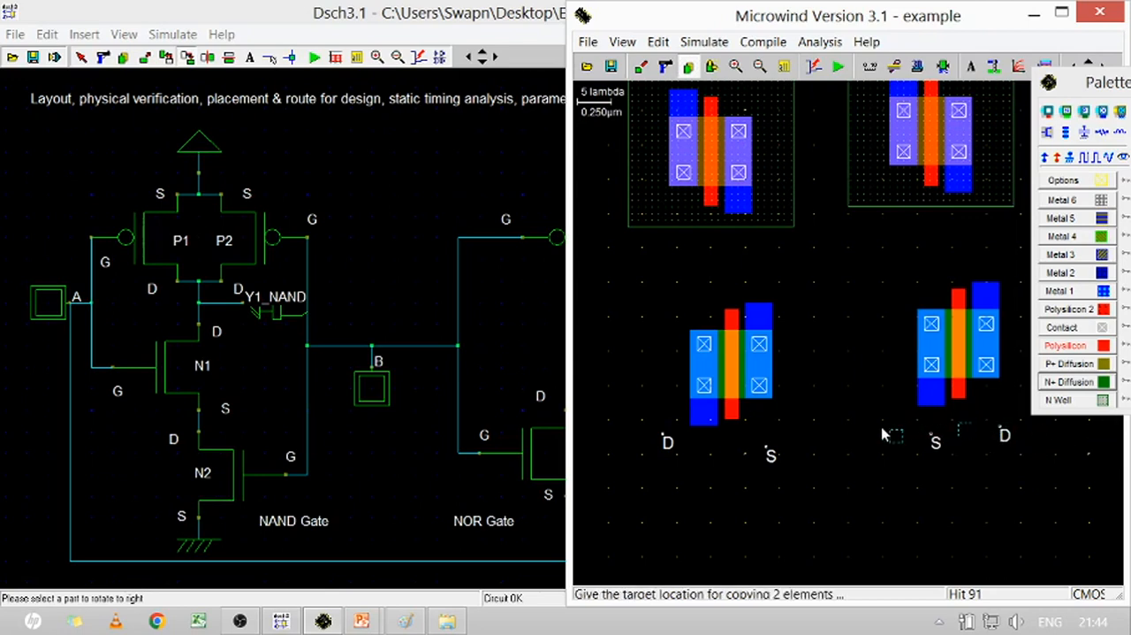
{"action": "left_click", "coordinate": [933, 437]}
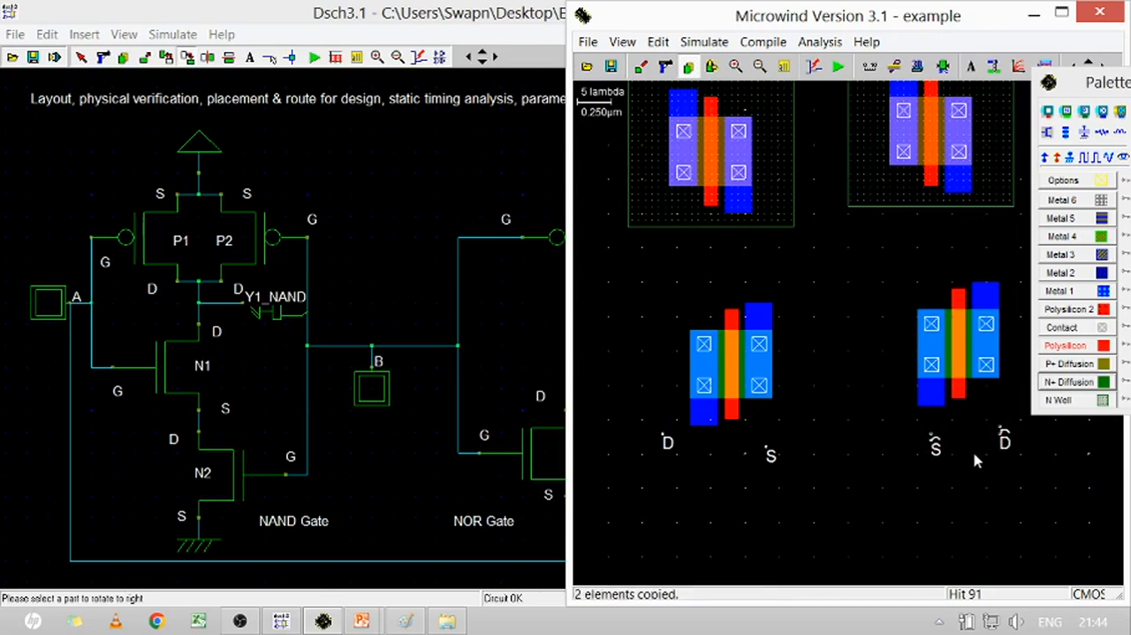
Delete the overlapping labels beneath the right nMOS's left terminal and copy its D label there
{"action": "left_click", "coordinate": [665, 67]}
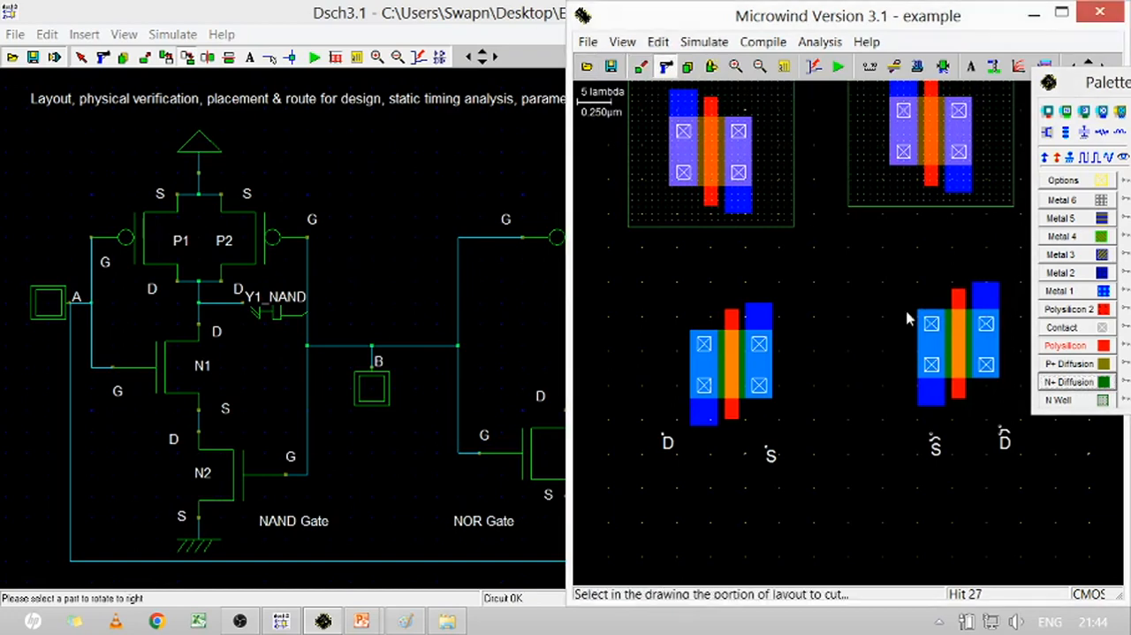
{"action": "left_click_drag", "start_coordinate": [884, 434], "coordinate": [1014, 453]}
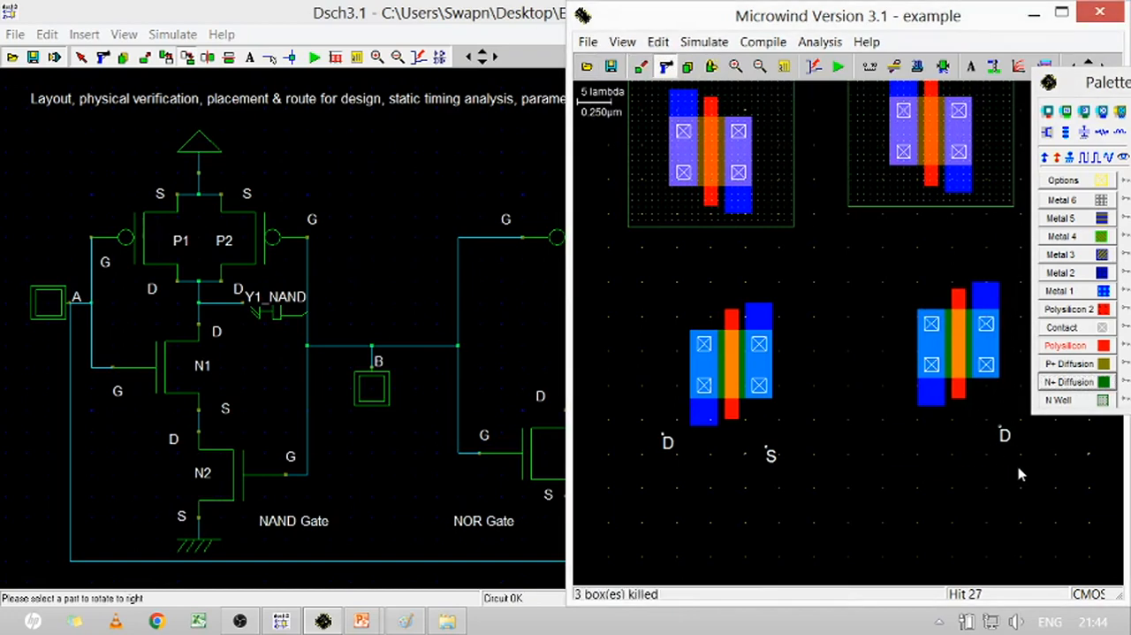
{"action": "left_click", "coordinate": [688, 66]}
{"action": "left_click_drag", "start_coordinate": [1005, 436], "coordinate": [1028, 474]}
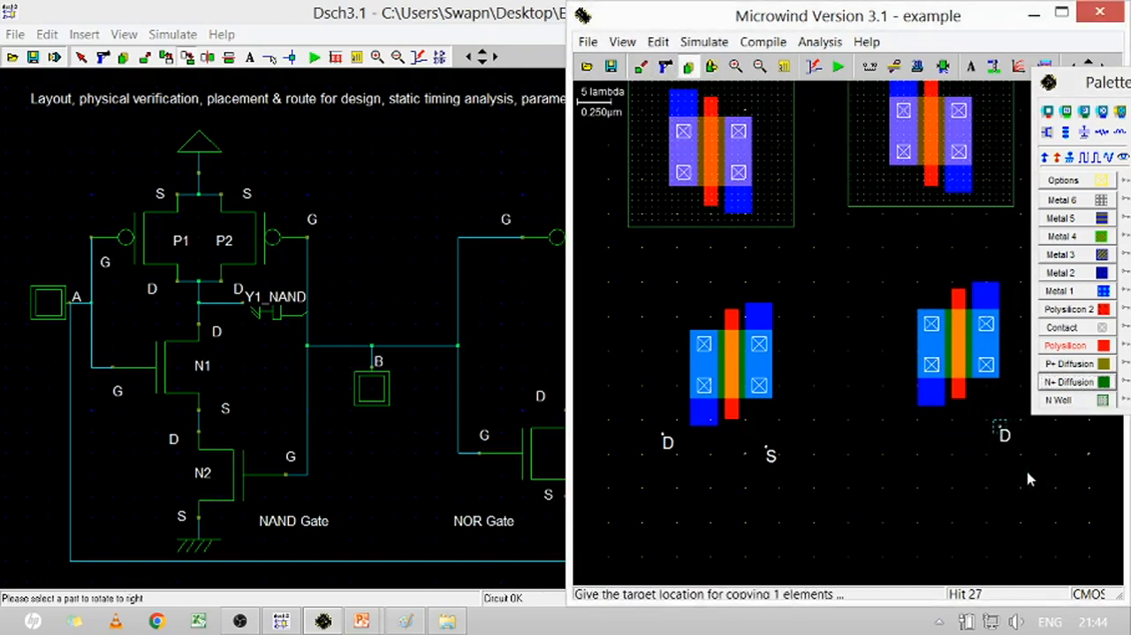
{"action": "left_click", "coordinate": [941, 486]}
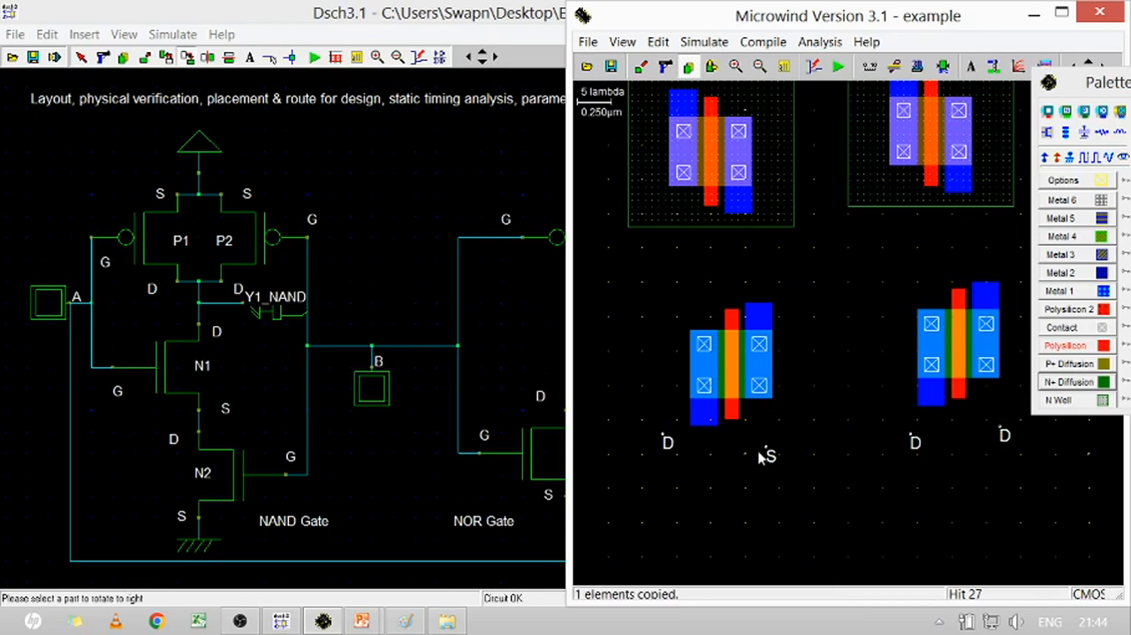
Copy the left nMOS's S label to beneath the right nMOS's right terminal and delete the D label there
{"action": "left_click_drag", "start_coordinate": [758, 441], "coordinate": [802, 483]}
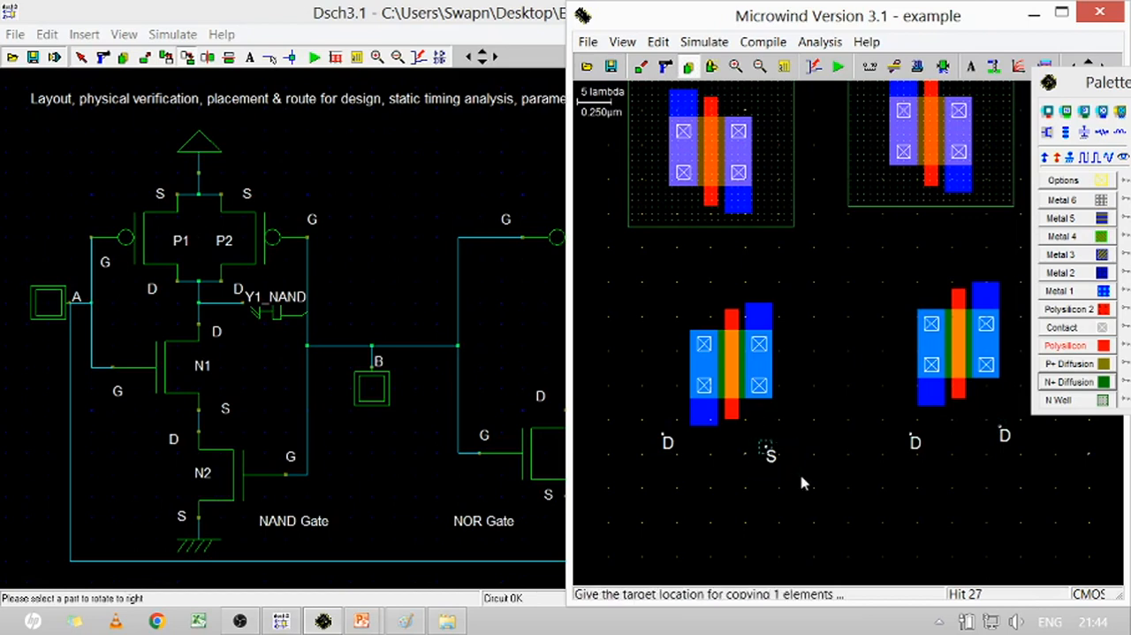
{"action": "left_click", "coordinate": [1029, 452]}
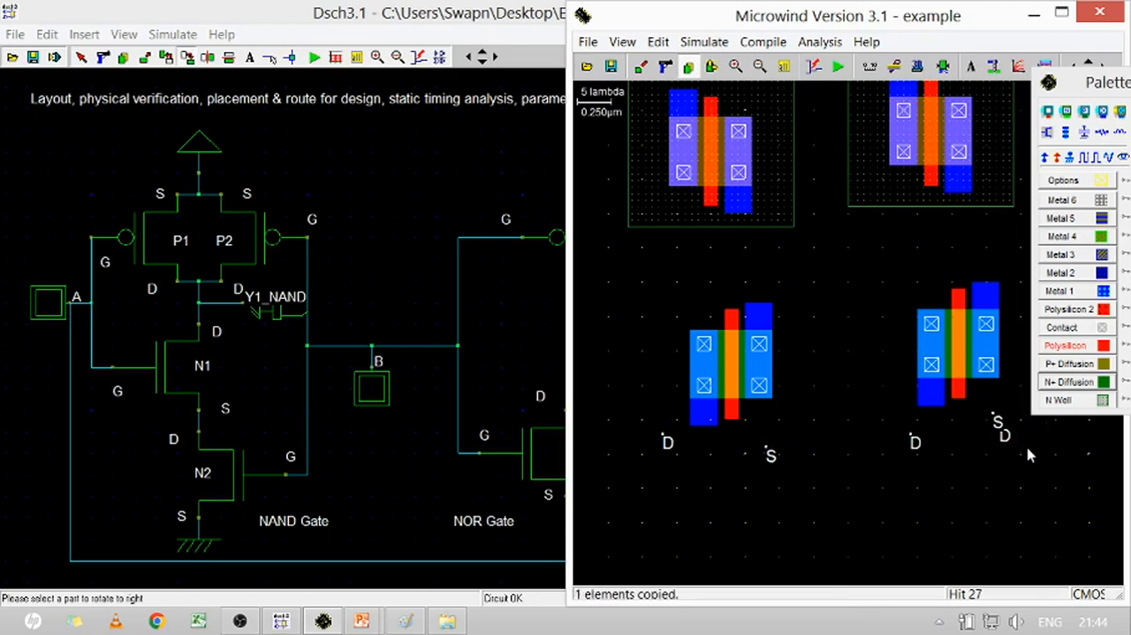
{"action": "left_click", "coordinate": [664, 67]}
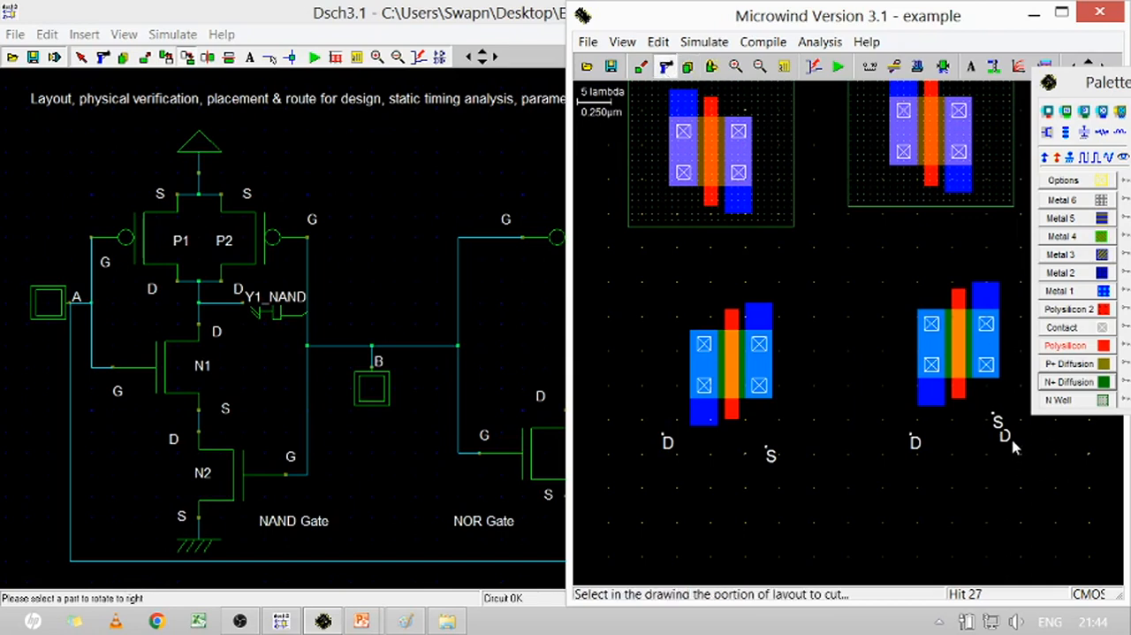
{"action": "left_click", "coordinate": [1004, 435]}
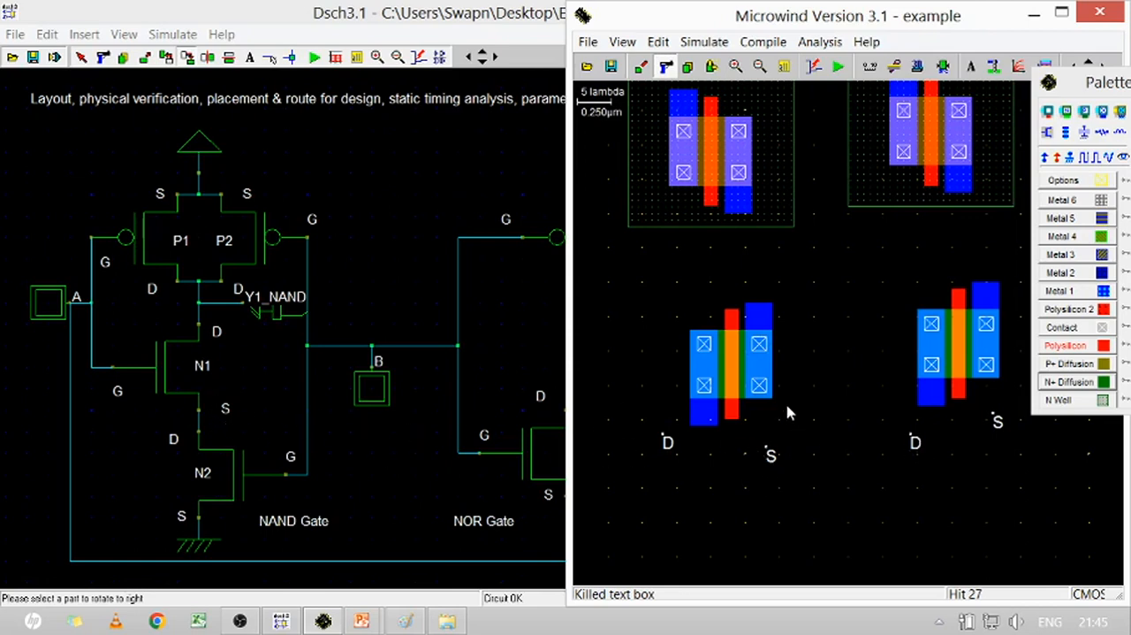
Delete the metal and contacts from the facing terminals: the left nMOS's right side and the right nMOS's left side
{"action": "left_click", "coordinate": [665, 66]}
{"action": "left_click", "coordinate": [758, 320]}
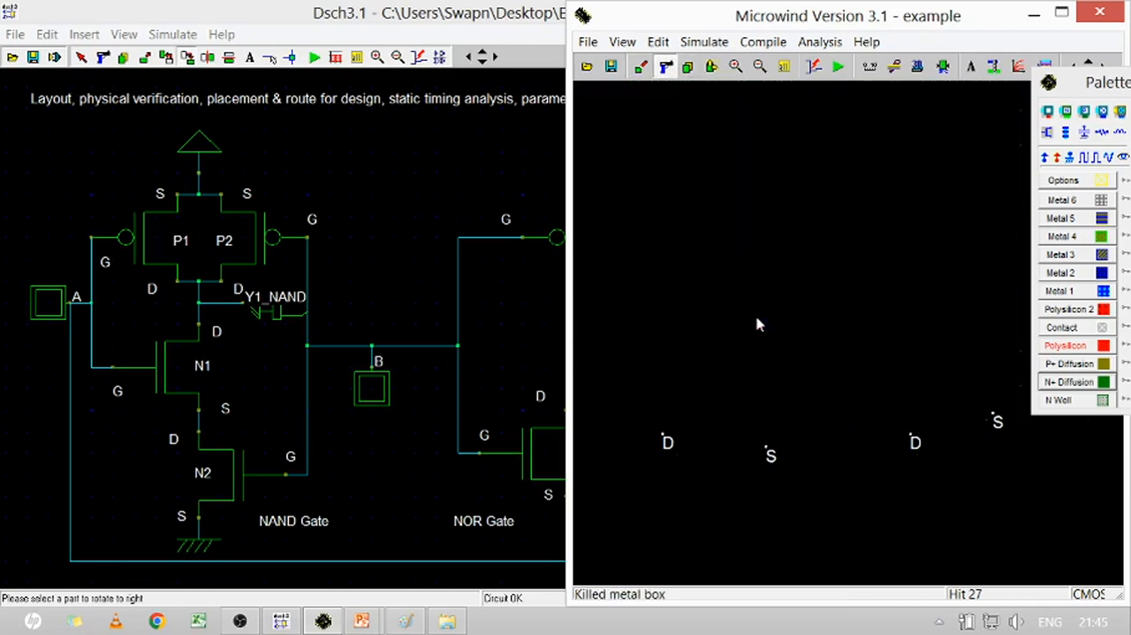
{"action": "left_click", "coordinate": [940, 382]}
{"action": "left_click", "coordinate": [934, 360]}
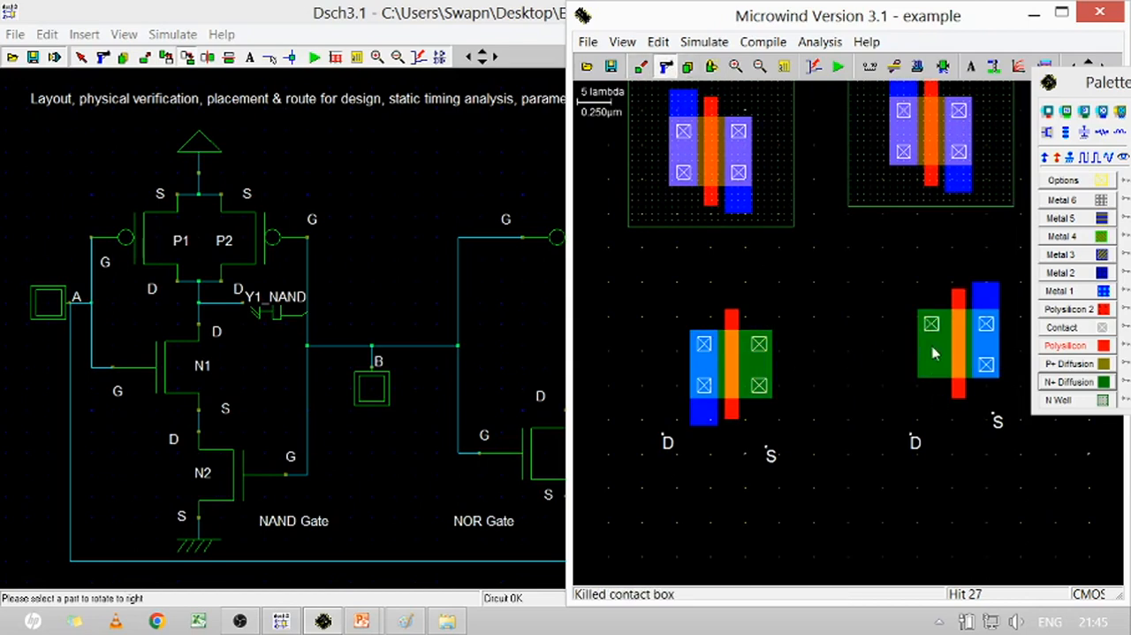
{"action": "left_click", "coordinate": [933, 327]}
{"action": "left_click", "coordinate": [759, 385]}
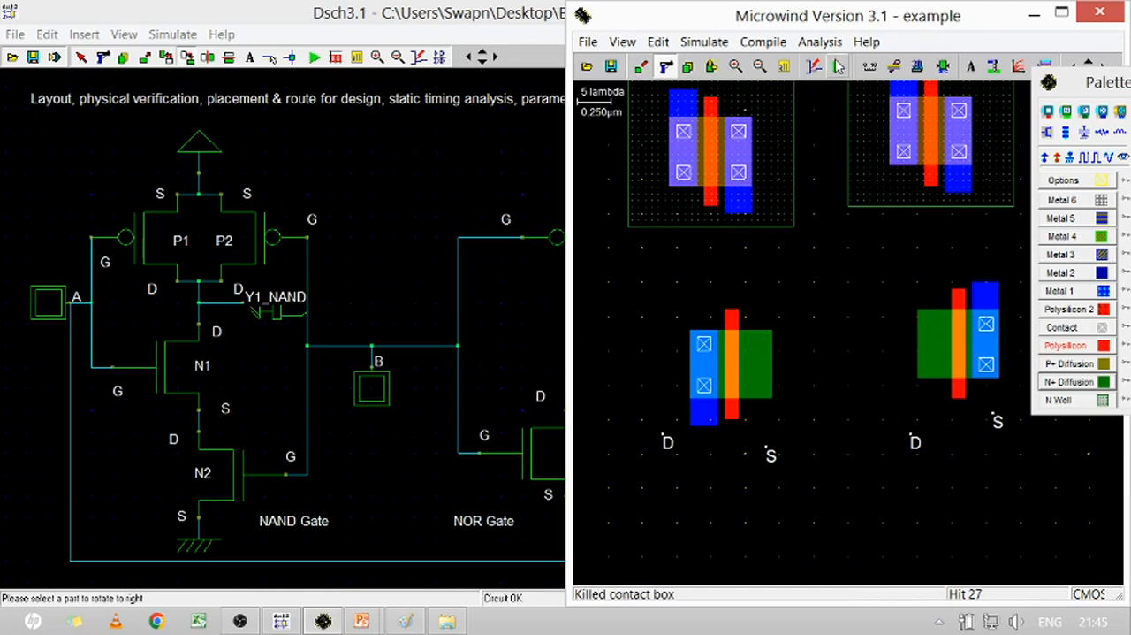
Move the right nMOS closer to the left one and place its S label beneath its left terminal
{"action": "left_click", "coordinate": [711, 66]}
{"action": "left_click_drag", "start_coordinate": [878, 263], "coordinate": [1055, 424]}
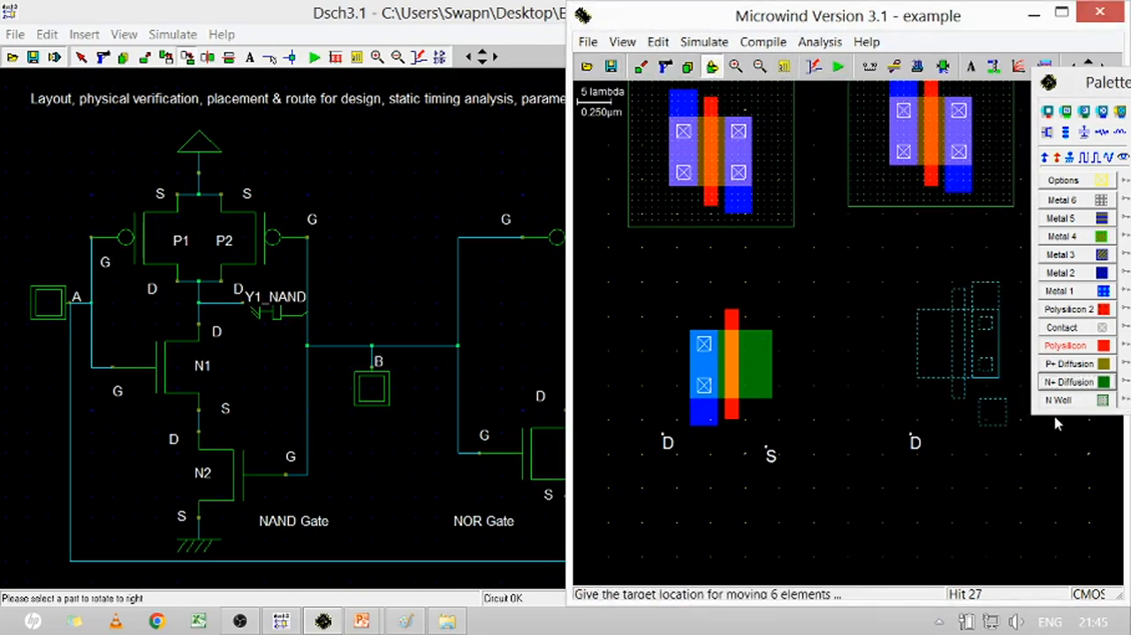
{"action": "left_click", "coordinate": [994, 443]}
{"action": "left_click", "coordinate": [937, 510]}
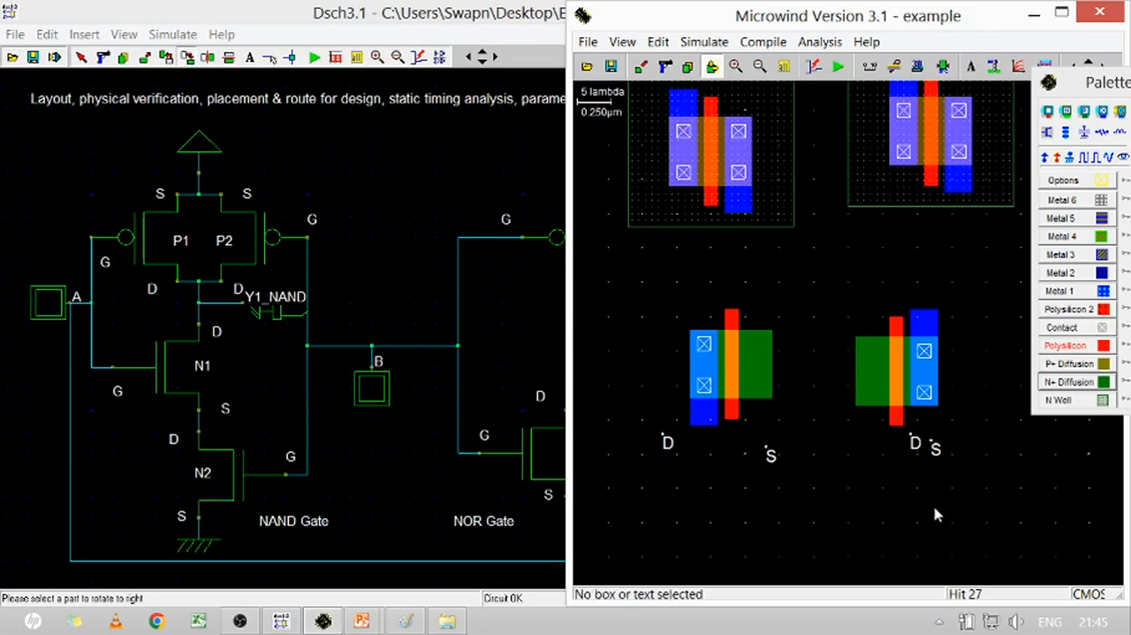
{"action": "left_click", "coordinate": [936, 453]}
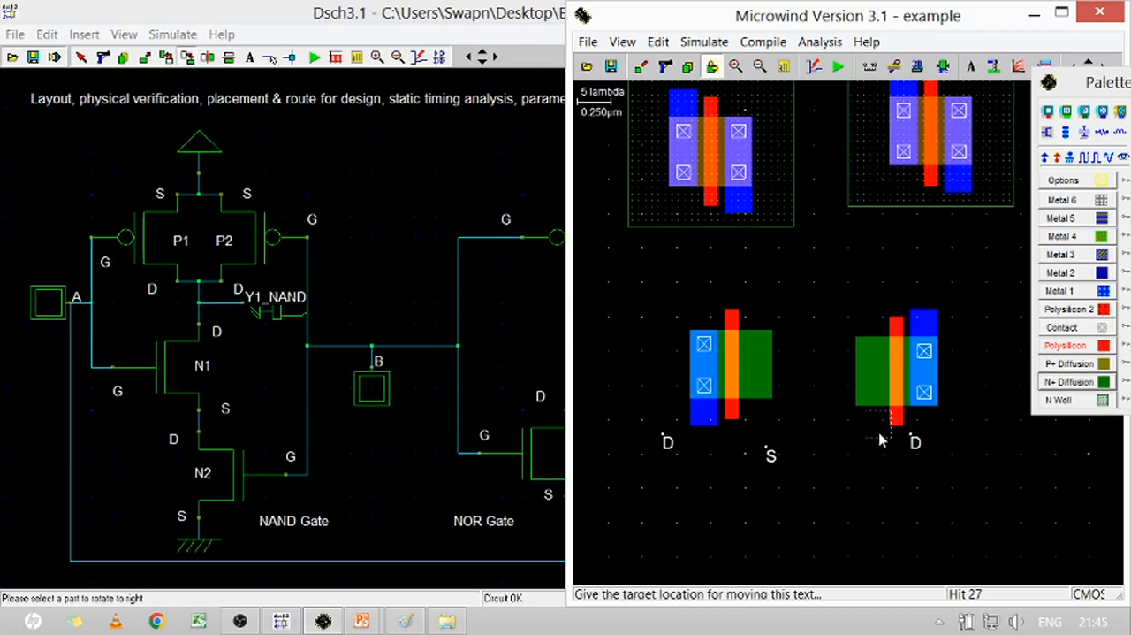
{"action": "left_click", "coordinate": [865, 447]}
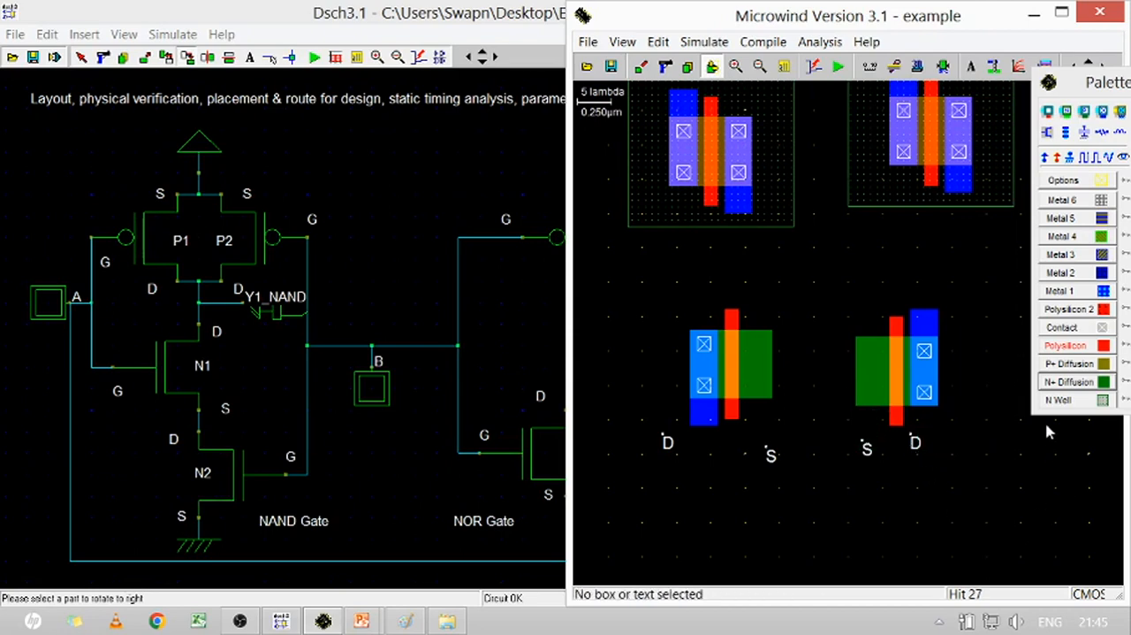
Draw a 14 x 9 lambda N+ diffusion box bridging the two nMOS and delete the stray box on its upper edge
{"action": "left_click", "coordinate": [1071, 382]}
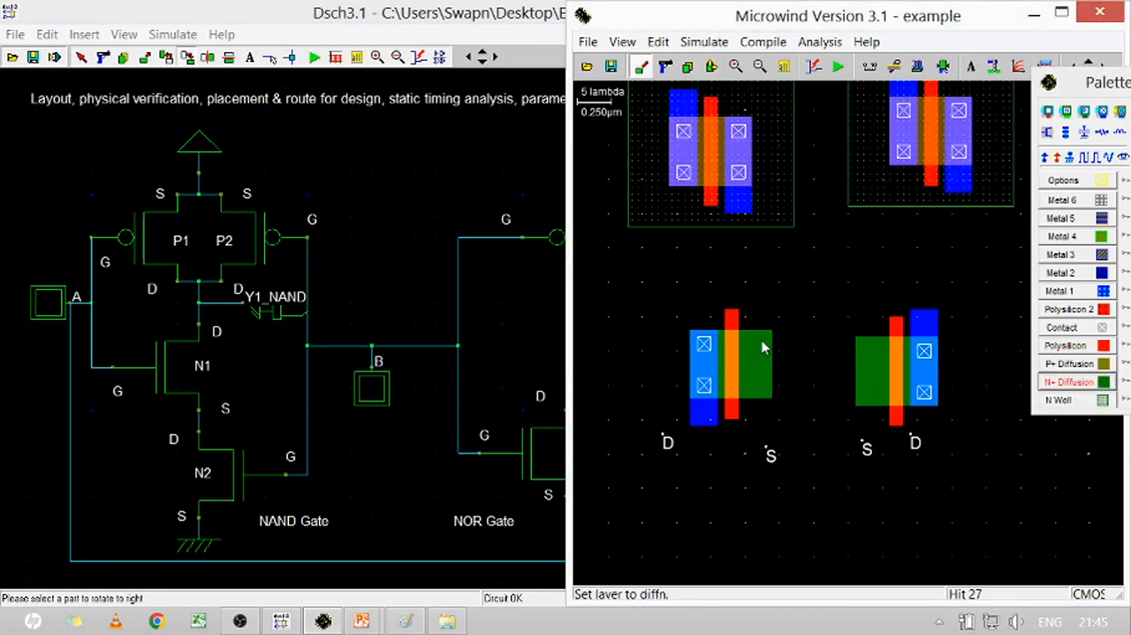
{"action": "left_click_drag", "start_coordinate": [759, 335], "coordinate": [863, 394]}
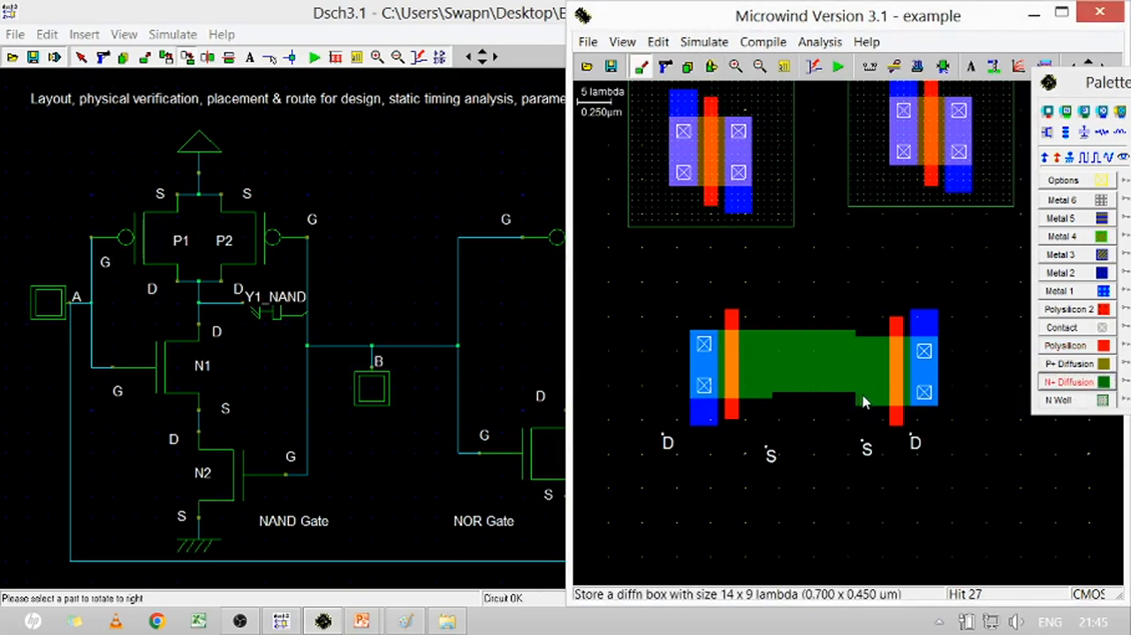
{"action": "left_click", "coordinate": [753, 327]}
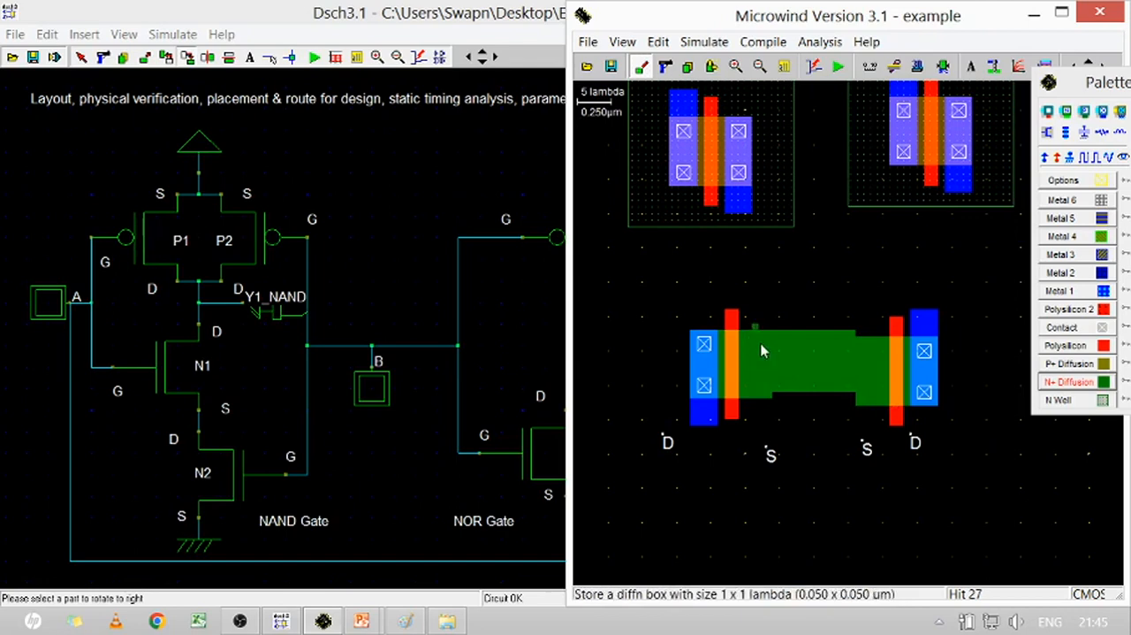
{"action": "left_click", "coordinate": [666, 66]}
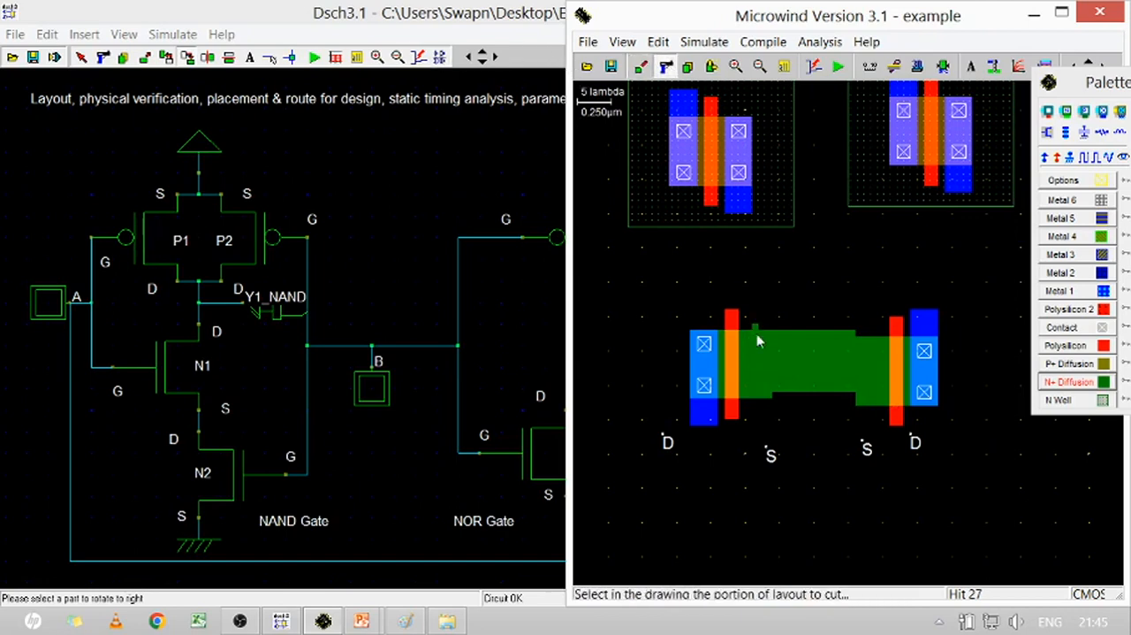
{"action": "left_click", "coordinate": [759, 328]}
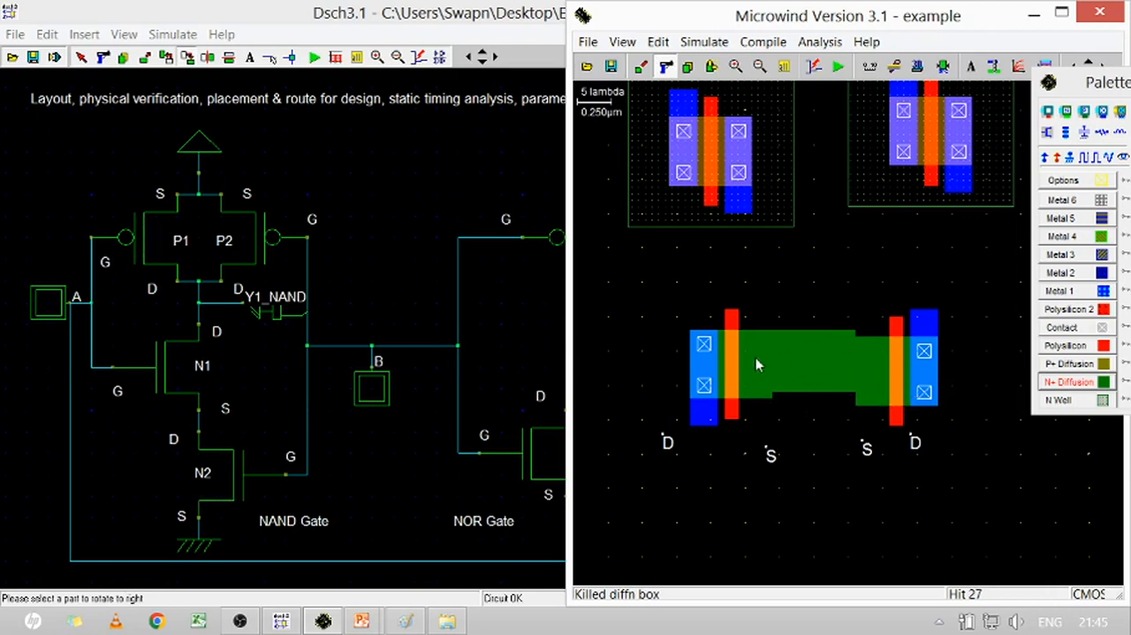
Try cutting the lower part of the bridging diffusion, undo the cut, and draw a 15 x 10 lambda N+ diffusion box across the gap
{"action": "left_click_drag", "start_coordinate": [774, 403], "coordinate": [877, 406]}
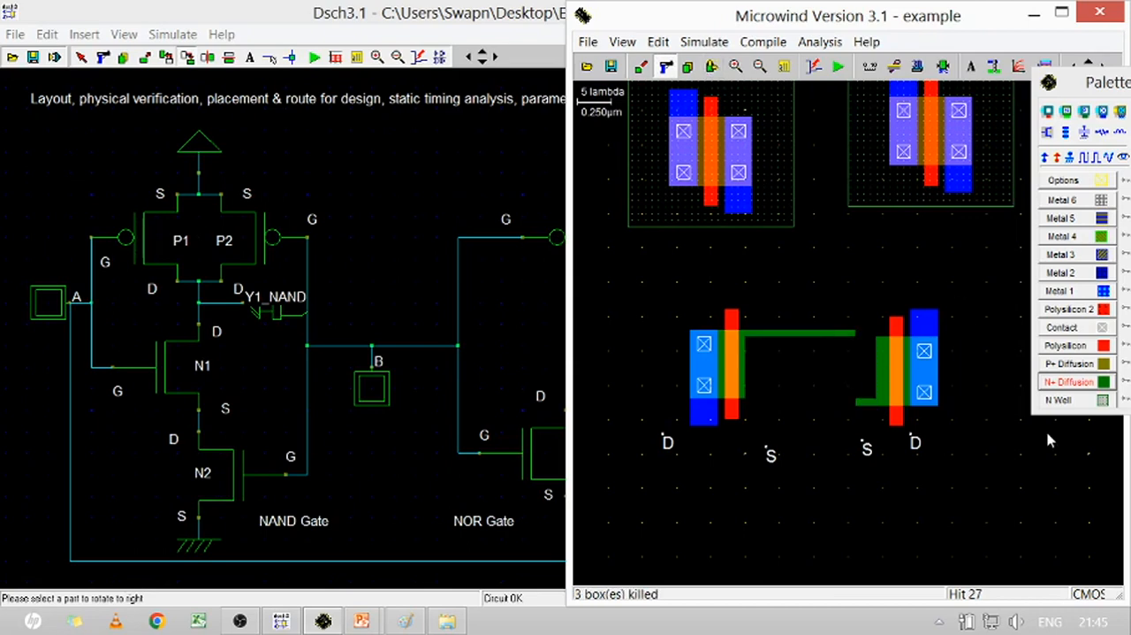
{"action": "left_click", "coordinate": [658, 42]}
{"action": "left_click", "coordinate": [673, 62]}
{"action": "left_click", "coordinate": [1079, 382]}
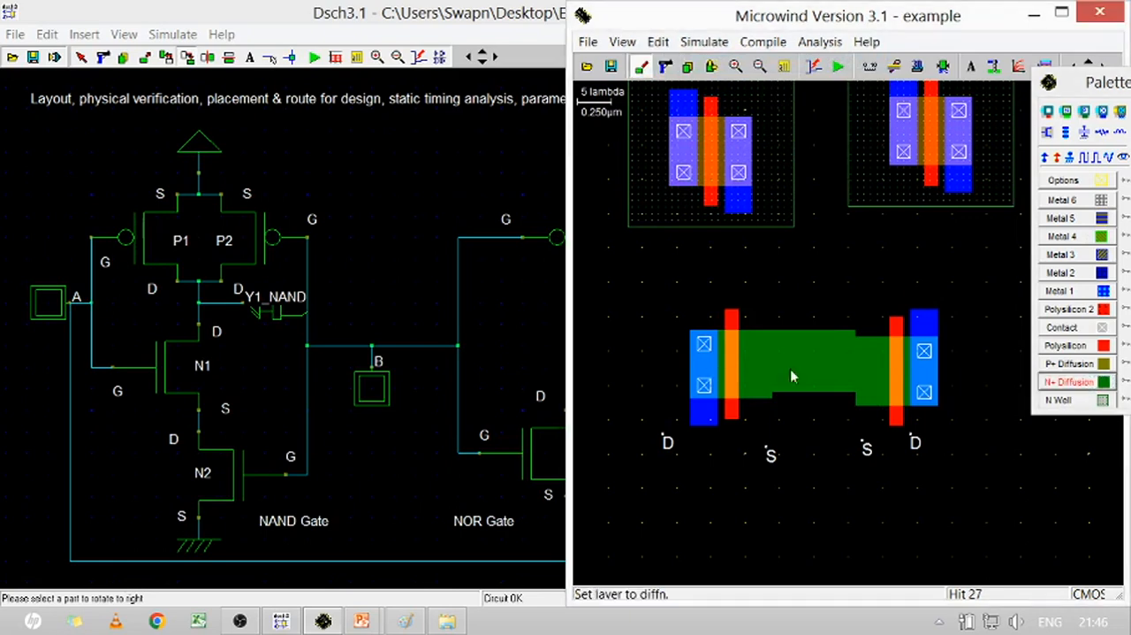
{"action": "left_click_drag", "start_coordinate": [755, 338], "coordinate": [857, 404]}
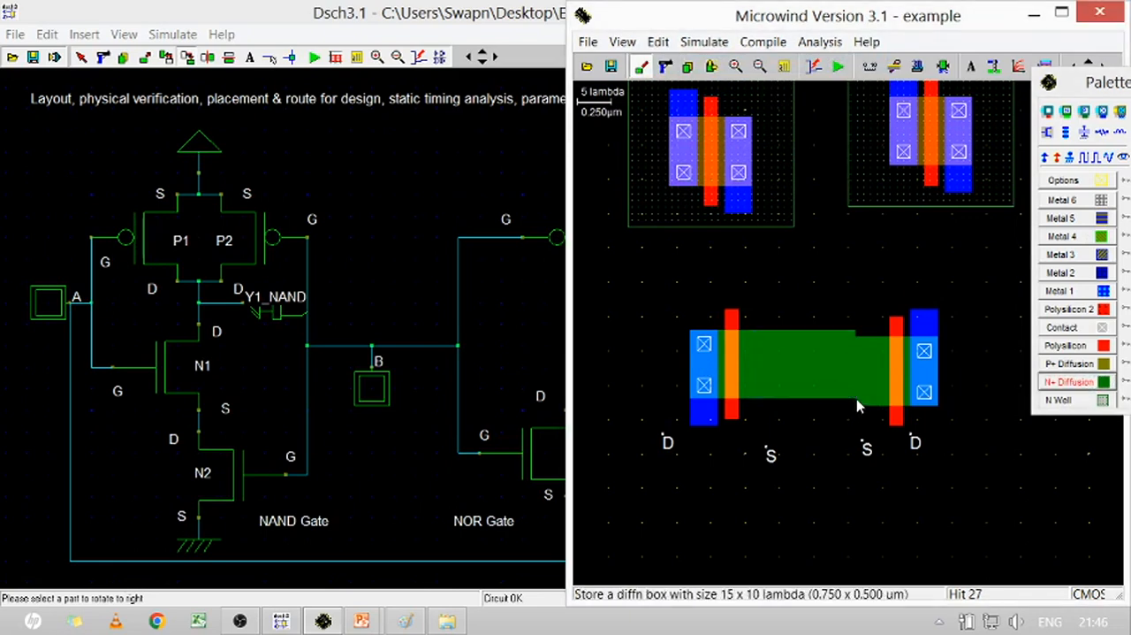
Move the right nMOS with its labels slightly upward to align its diffusion with the left nMOS
{"action": "left_click", "coordinate": [711, 68]}
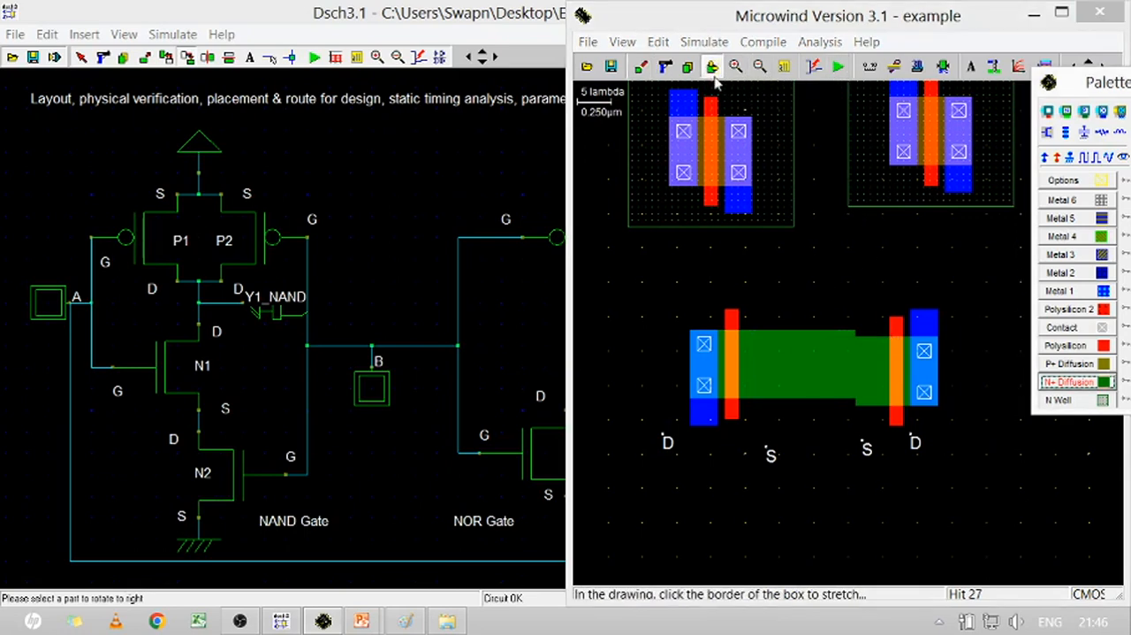
{"action": "left_click_drag", "start_coordinate": [836, 295], "coordinate": [1004, 480]}
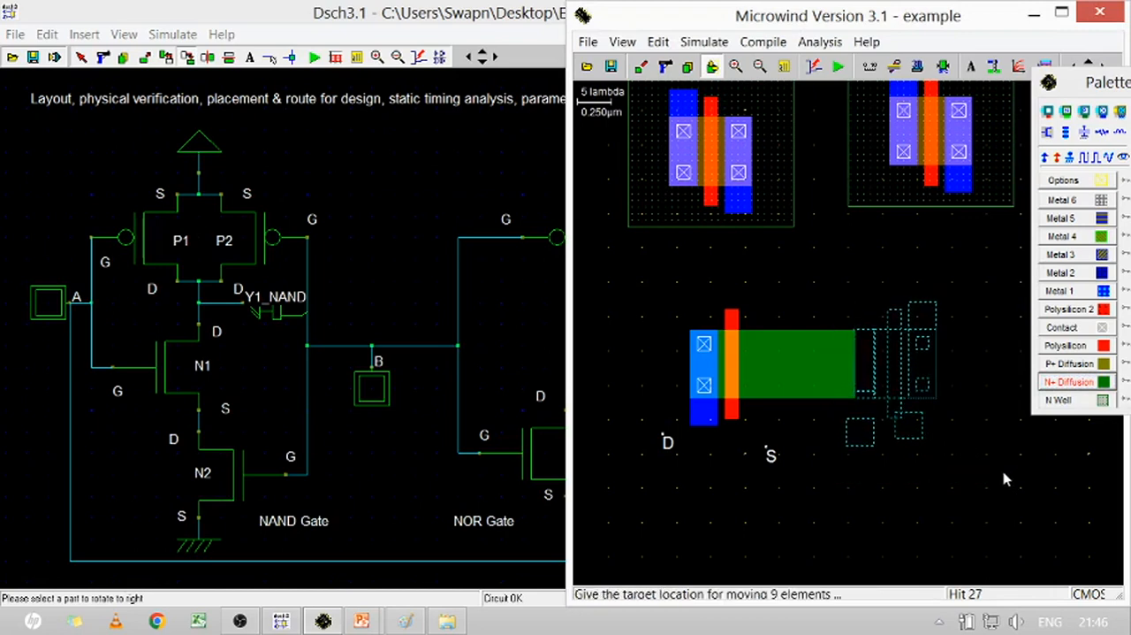
{"action": "left_click", "coordinate": [1005, 480]}
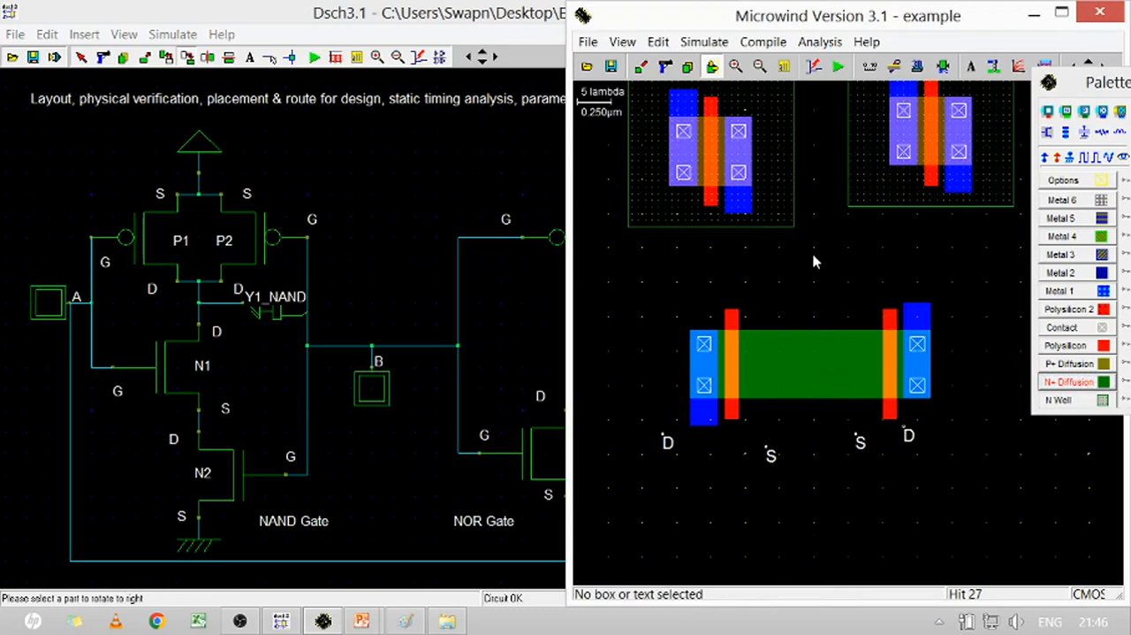
Delete the N+ diffusion bridging the two nMOS, including the thin strip along its upper edge
{"action": "left_click", "coordinate": [669, 64]}
{"action": "left_click_drag", "start_coordinate": [772, 337], "coordinate": [849, 400]}
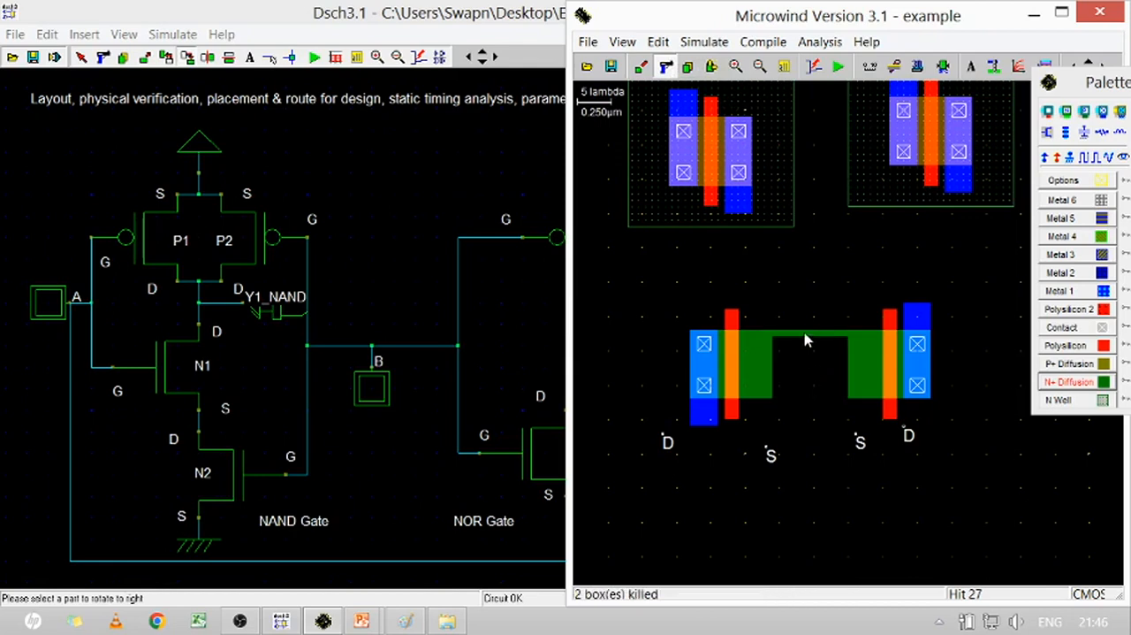
{"action": "left_click", "coordinate": [805, 340]}
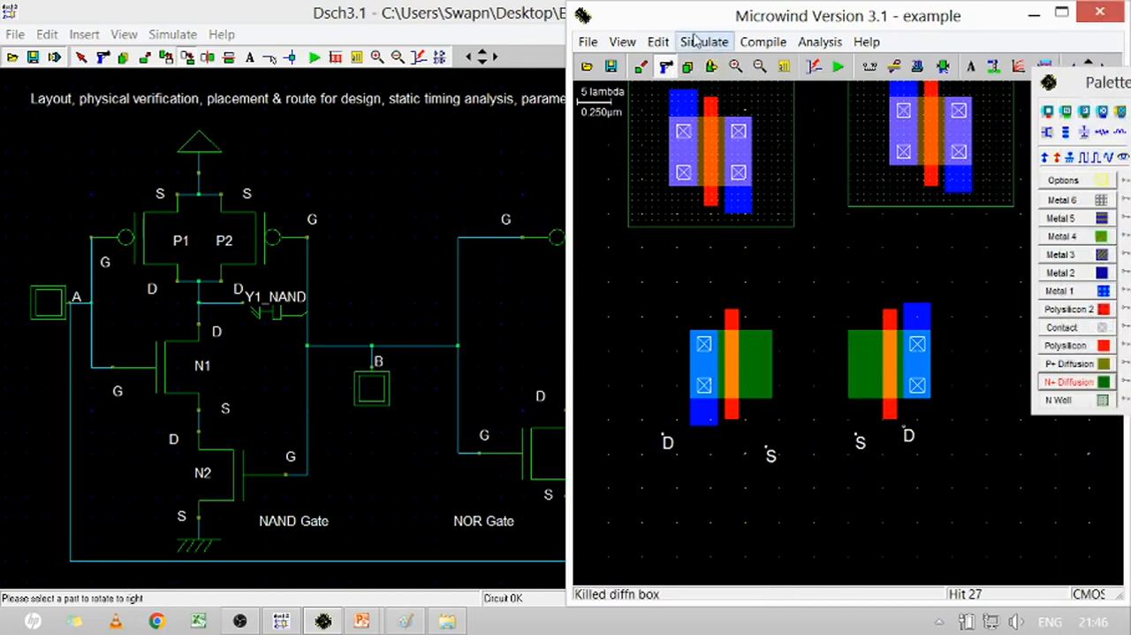
Move the right nMOS with its labels against the left nMOS so their source diffusions merge into one shared region
{"action": "left_click", "coordinate": [711, 71]}
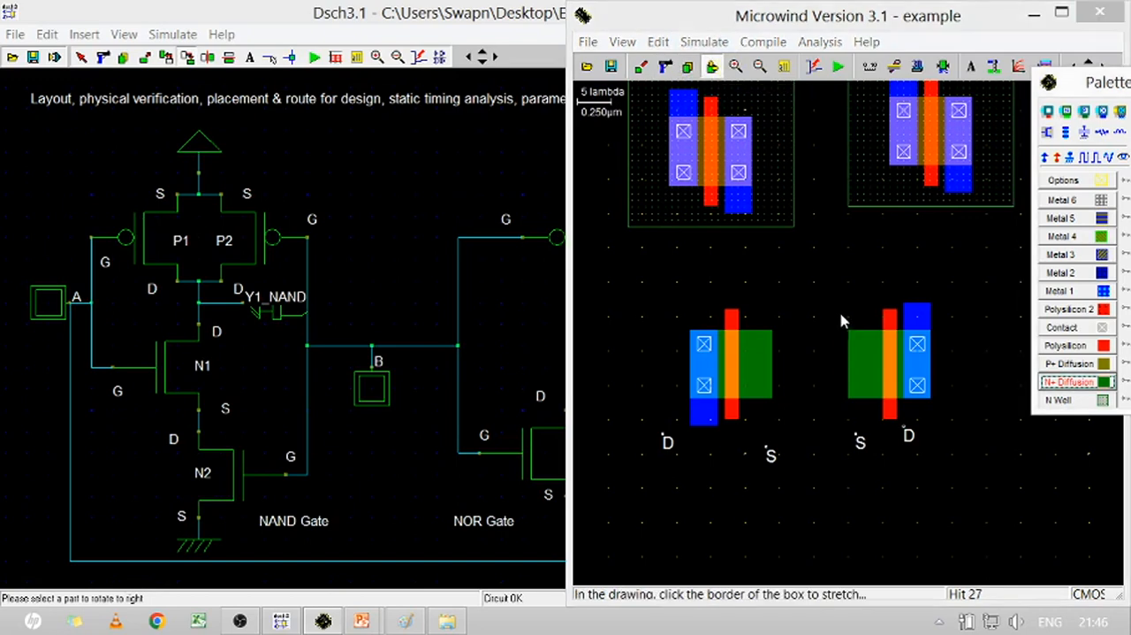
{"action": "left_click", "coordinate": [828, 360]}
{"action": "left_click_drag", "start_coordinate": [828, 360], "coordinate": [999, 482]}
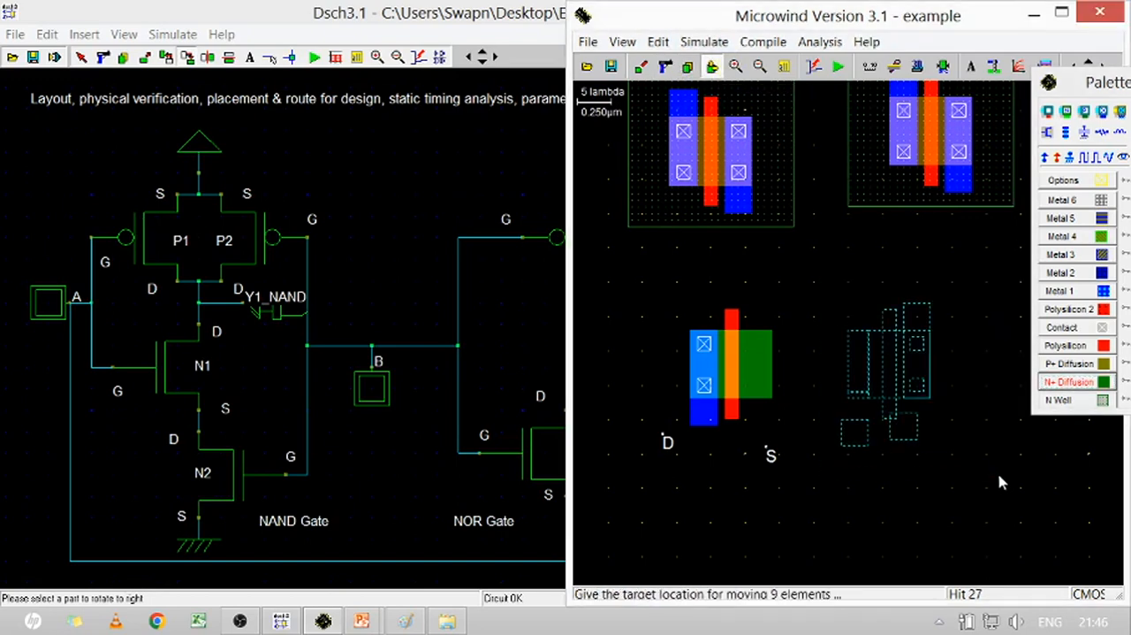
{"action": "left_click", "coordinate": [905, 482]}
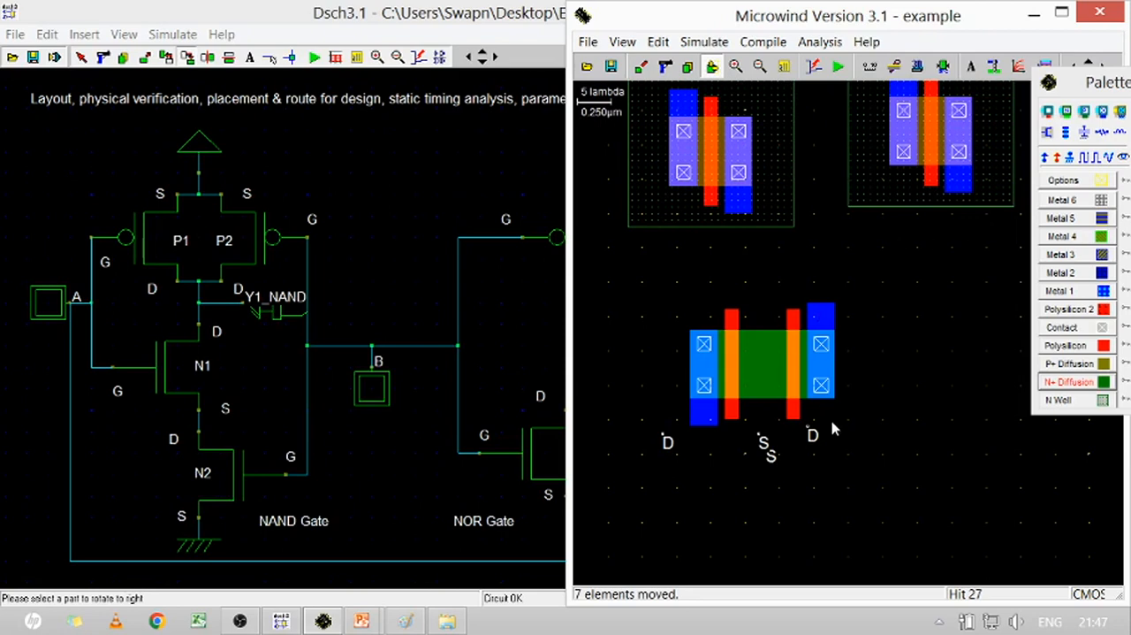
Delete all nMOS and pMOS devices and their labels to clear the whole layout
{"action": "left_click", "coordinate": [666, 67]}
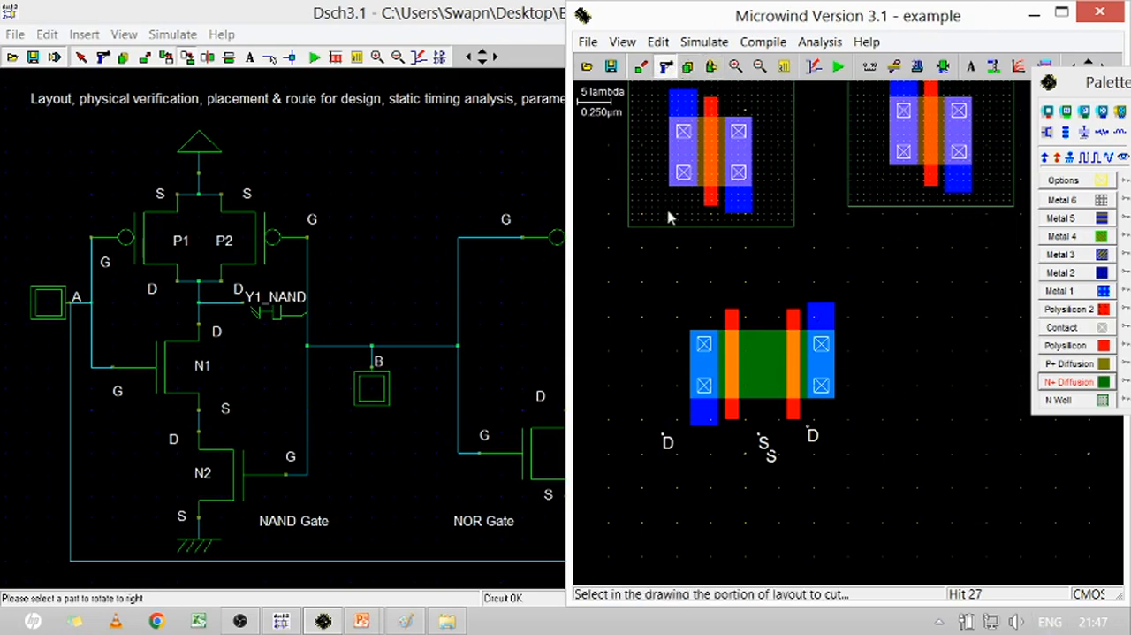
{"action": "left_click_drag", "start_coordinate": [601, 123], "coordinate": [1048, 533]}
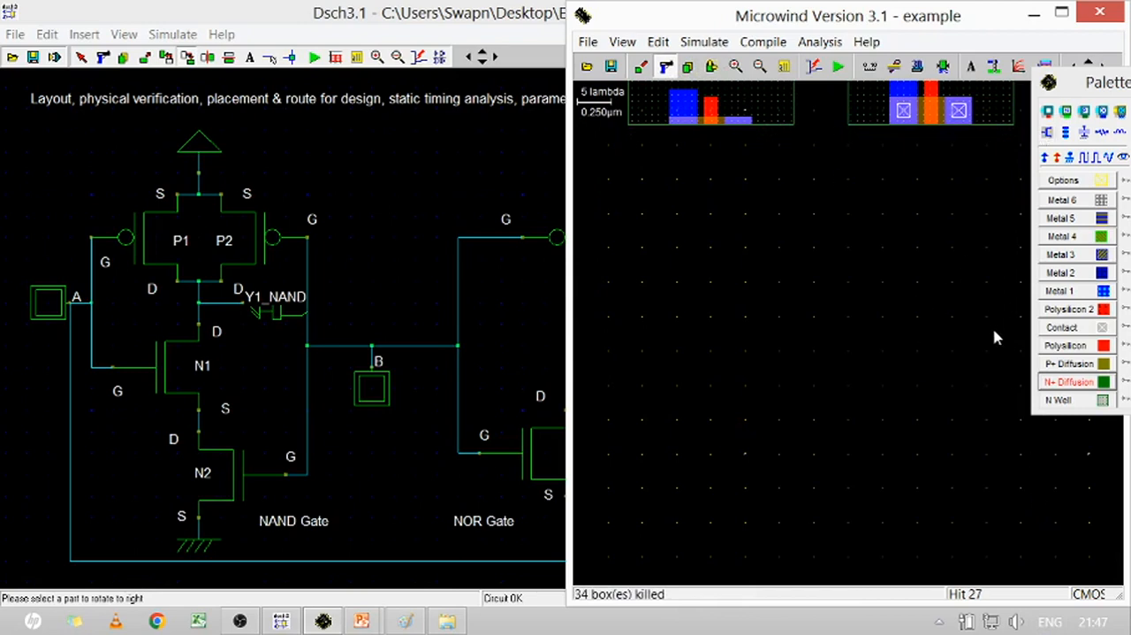
{"action": "left_click_drag", "start_coordinate": [1027, 124], "coordinate": [575, 100]}
{"action": "left_click", "coordinate": [784, 66]}
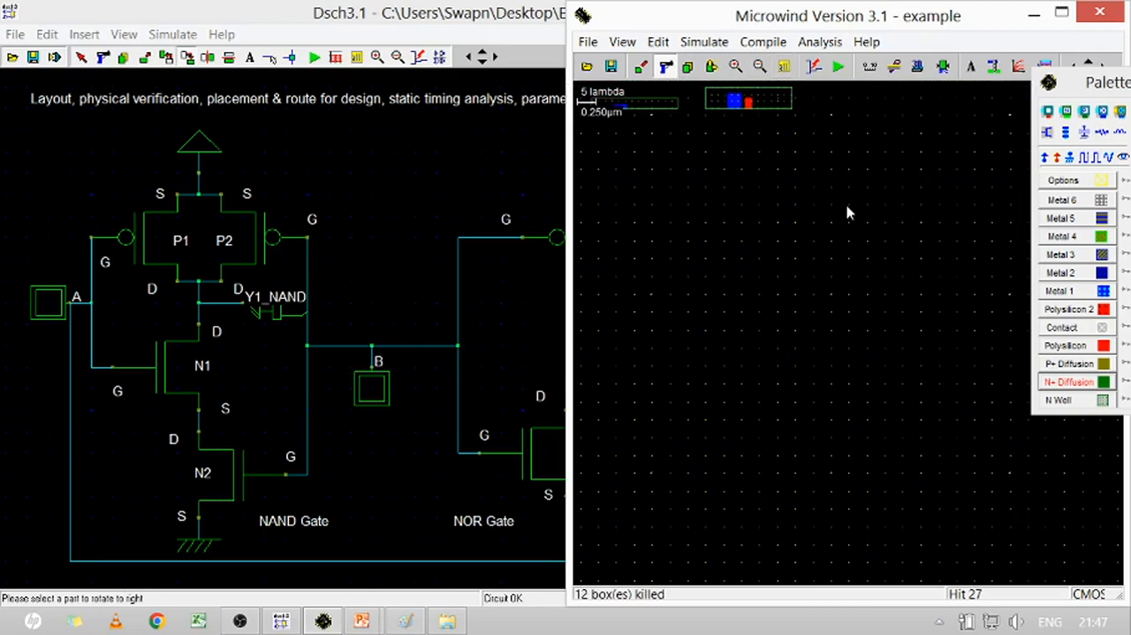
{"action": "left_click_drag", "start_coordinate": [887, 233], "coordinate": [579, 53]}
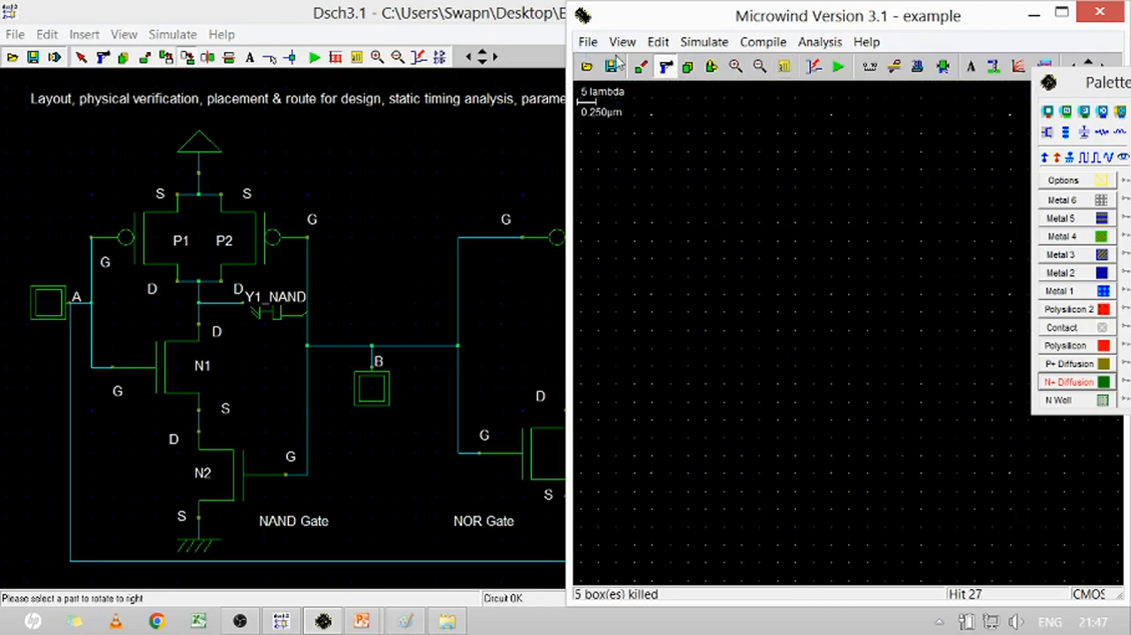
Generate a low-leakage pMOS with 2 fingers, 0.500 µm wide and 0.100 µm long, in the empty layout
{"action": "left_click", "coordinate": [768, 217]}
{"action": "left_click", "coordinate": [735, 66]}
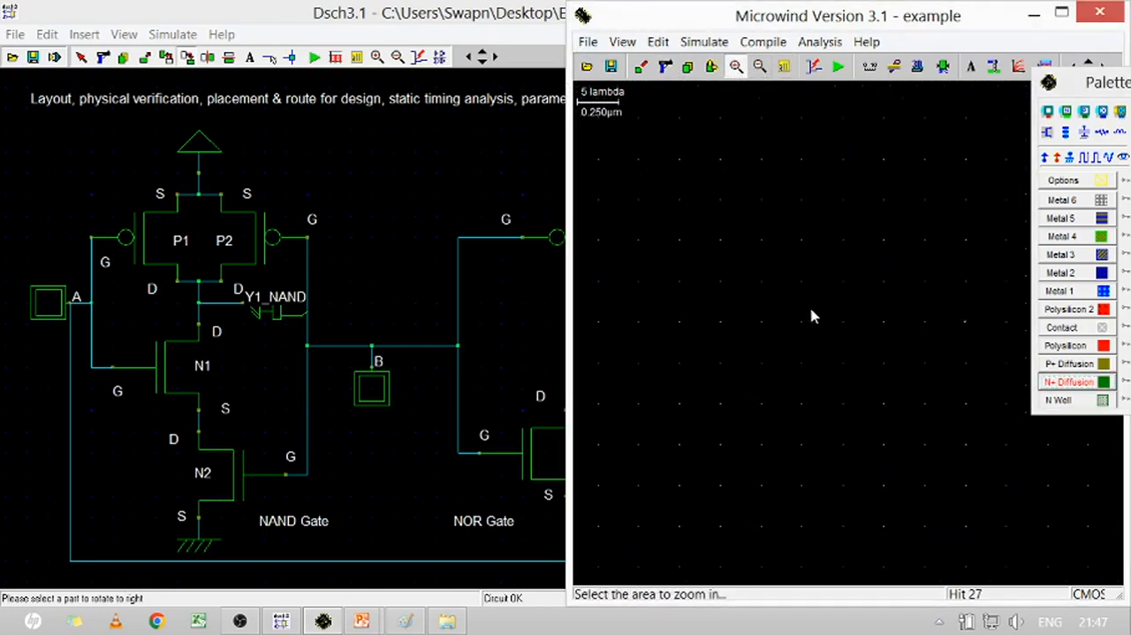
{"action": "left_click", "coordinate": [828, 225]}
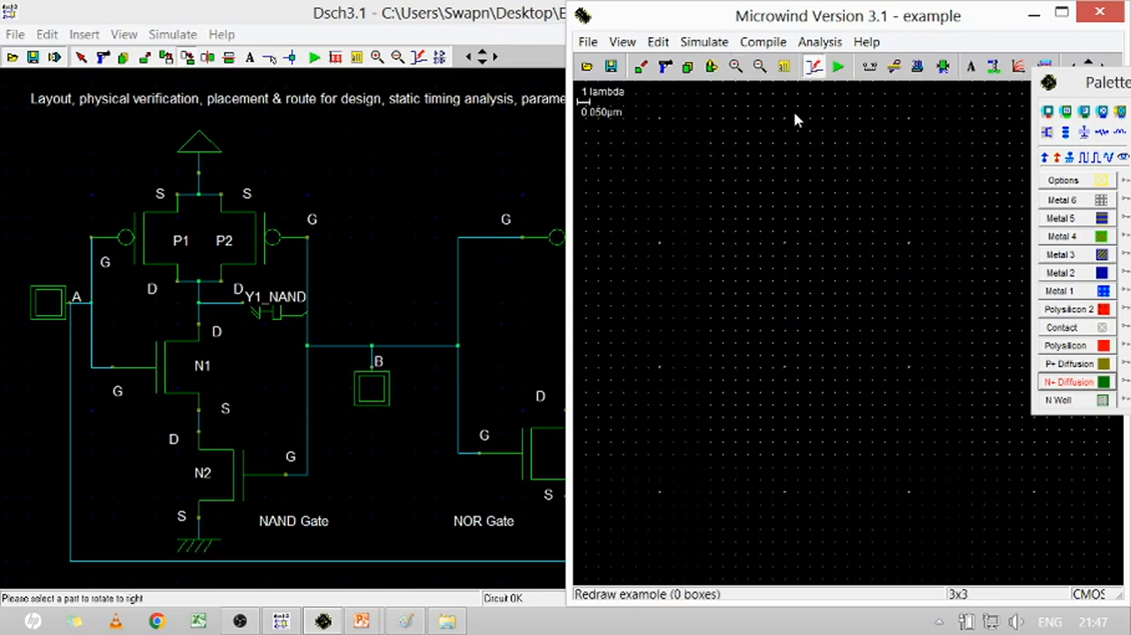
{"action": "left_click", "coordinate": [735, 66]}
{"action": "left_click", "coordinate": [789, 246]}
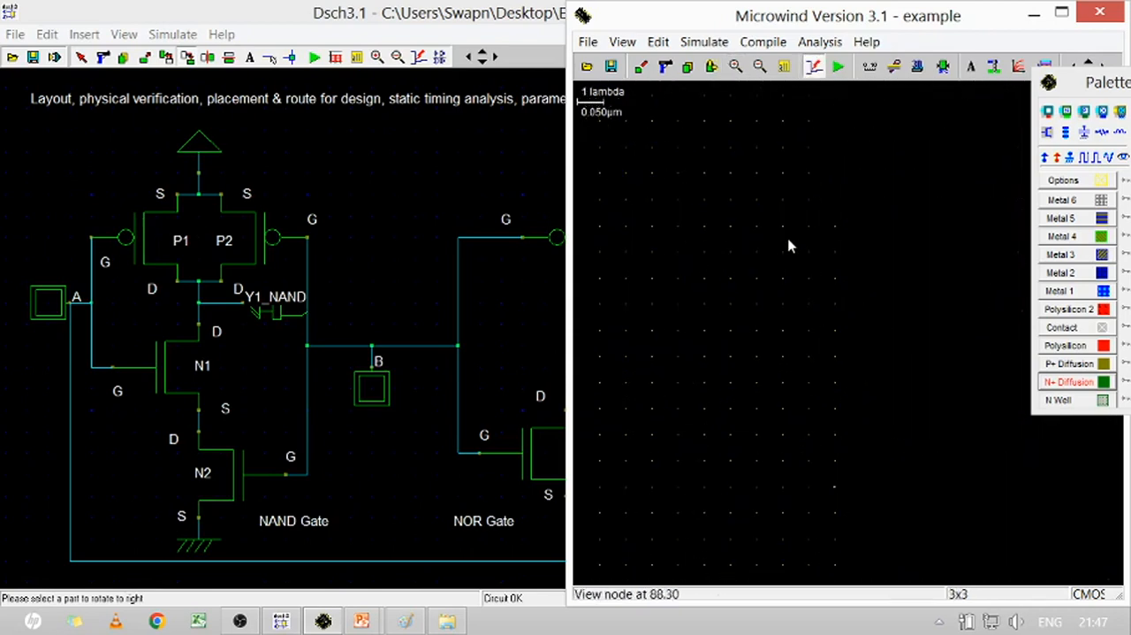
{"action": "left_click", "coordinate": [1047, 131]}
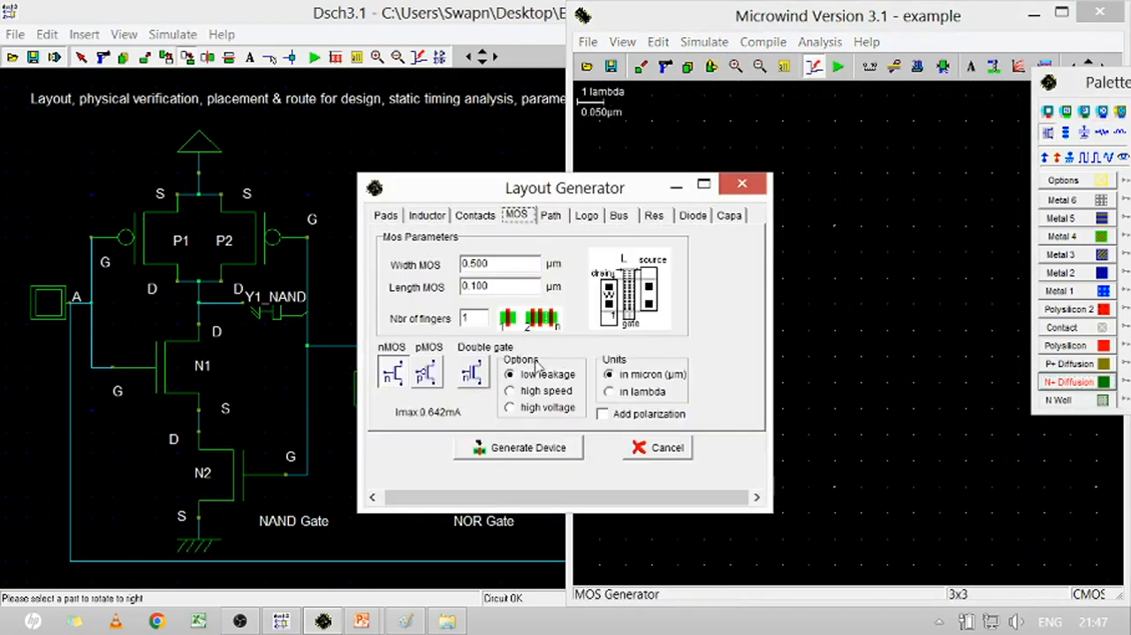
{"action": "left_click", "coordinate": [472, 320]}
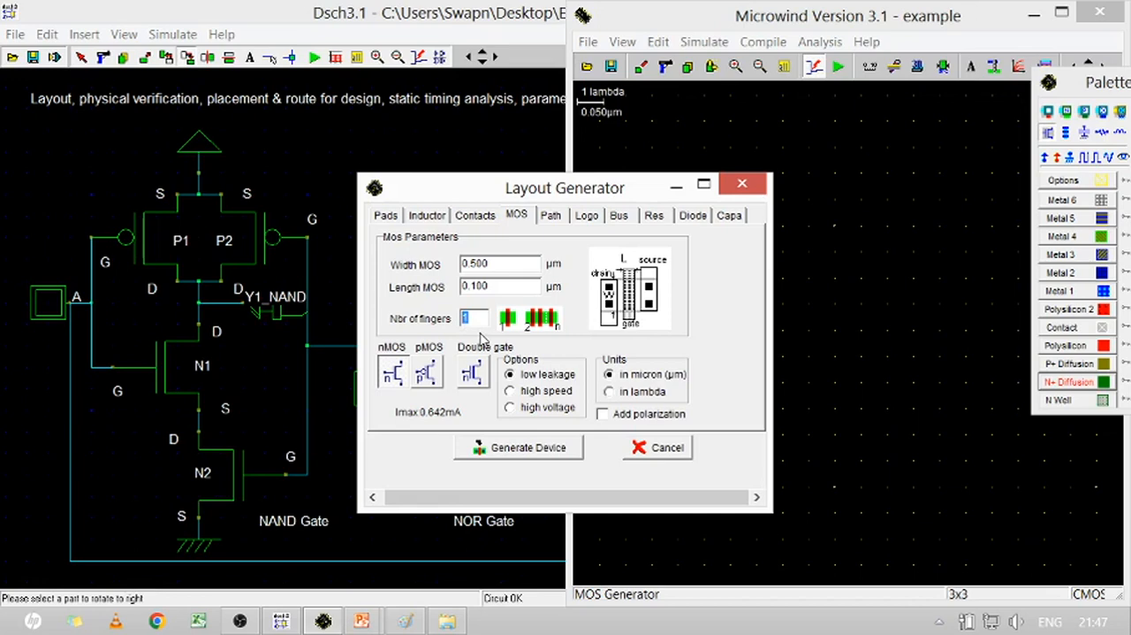
{"action": "type", "text": "2"}
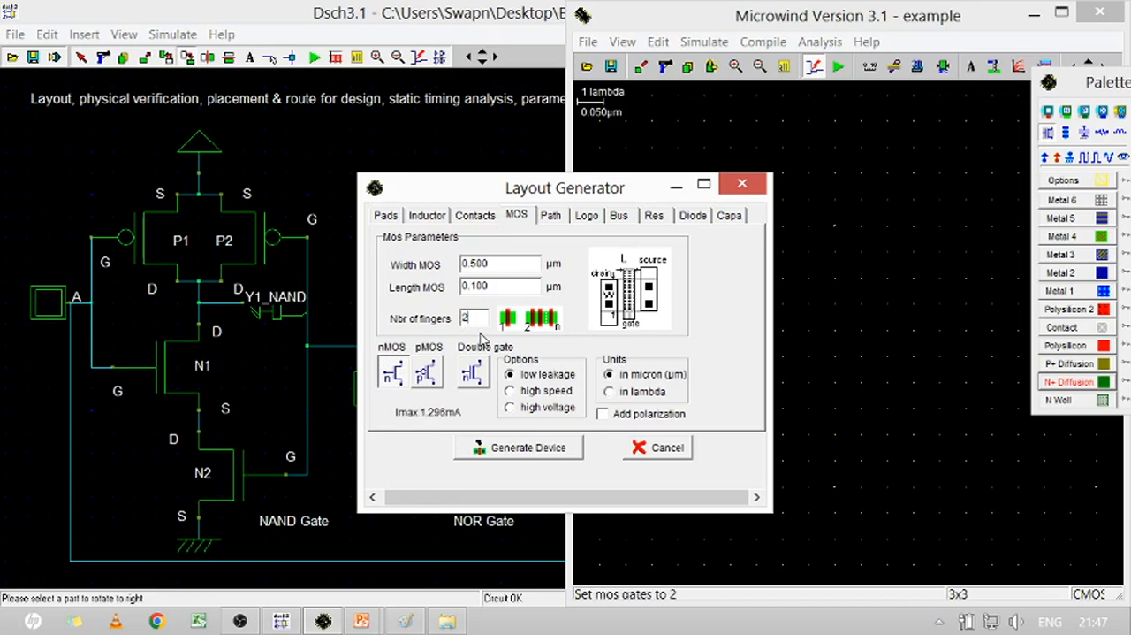
{"action": "left_click", "coordinate": [427, 376]}
{"action": "left_click", "coordinate": [528, 447]}
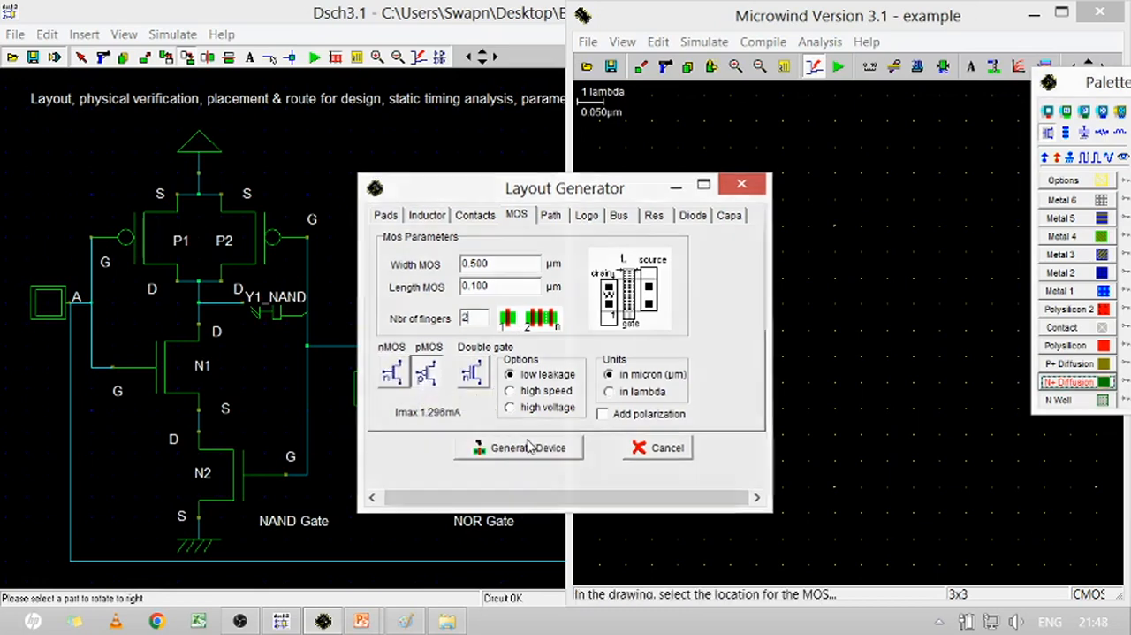
{"action": "left_click", "coordinate": [709, 283]}
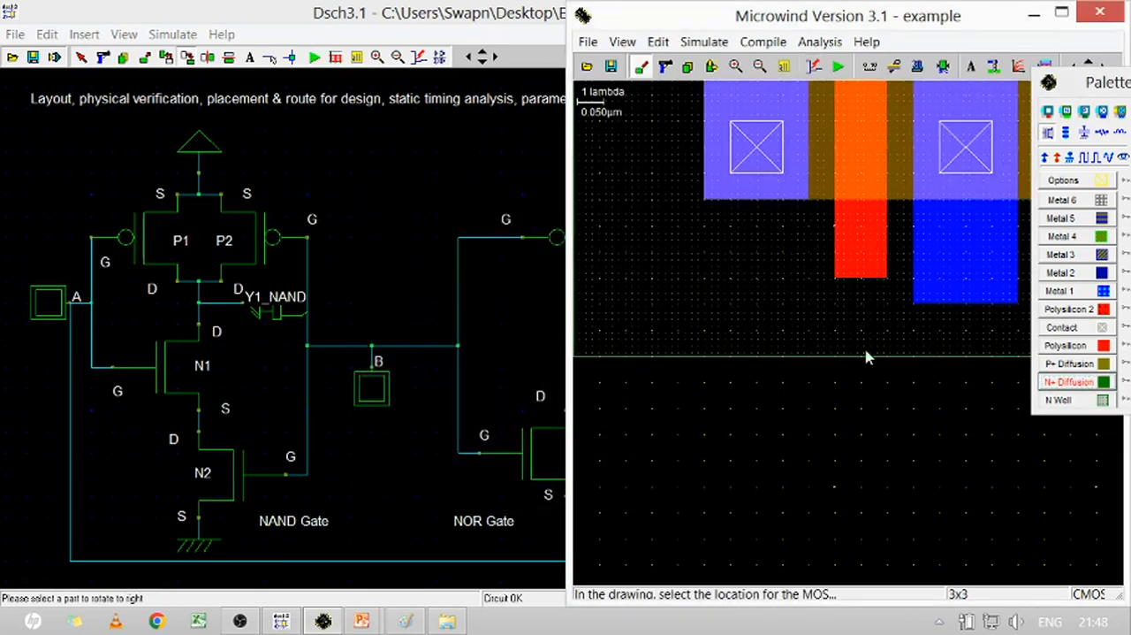
{"action": "left_click", "coordinate": [784, 66]}
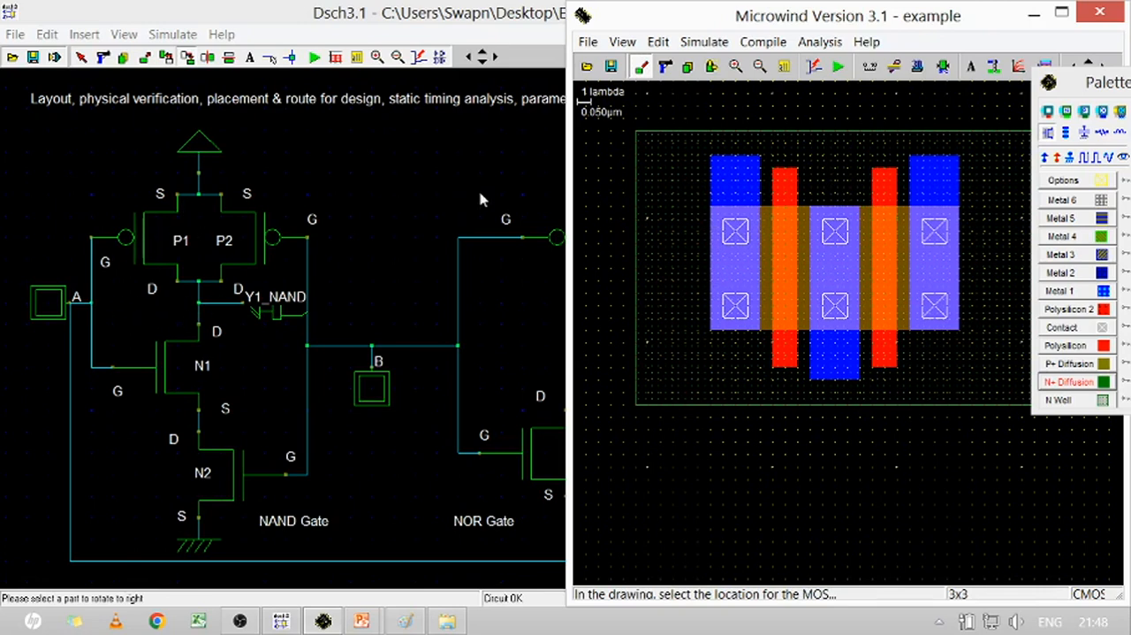
Generate an nMOS with 2 fingers and place it below the pMOS, outside the N well
{"action": "left_click", "coordinate": [1050, 133]}
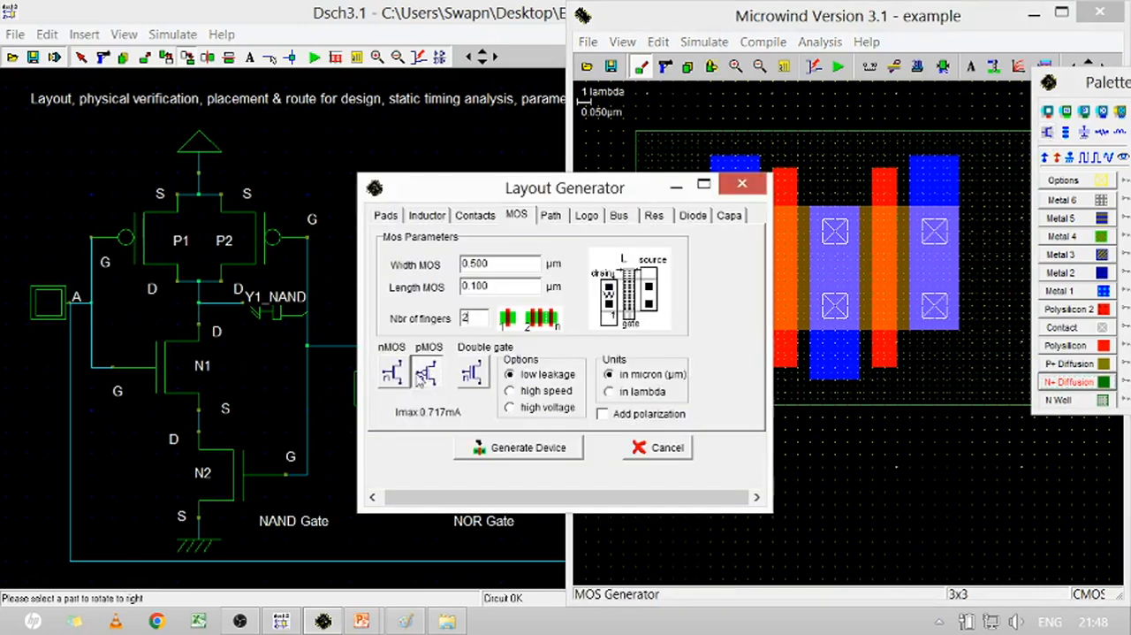
{"action": "left_click", "coordinate": [389, 375]}
{"action": "left_click", "coordinate": [536, 451]}
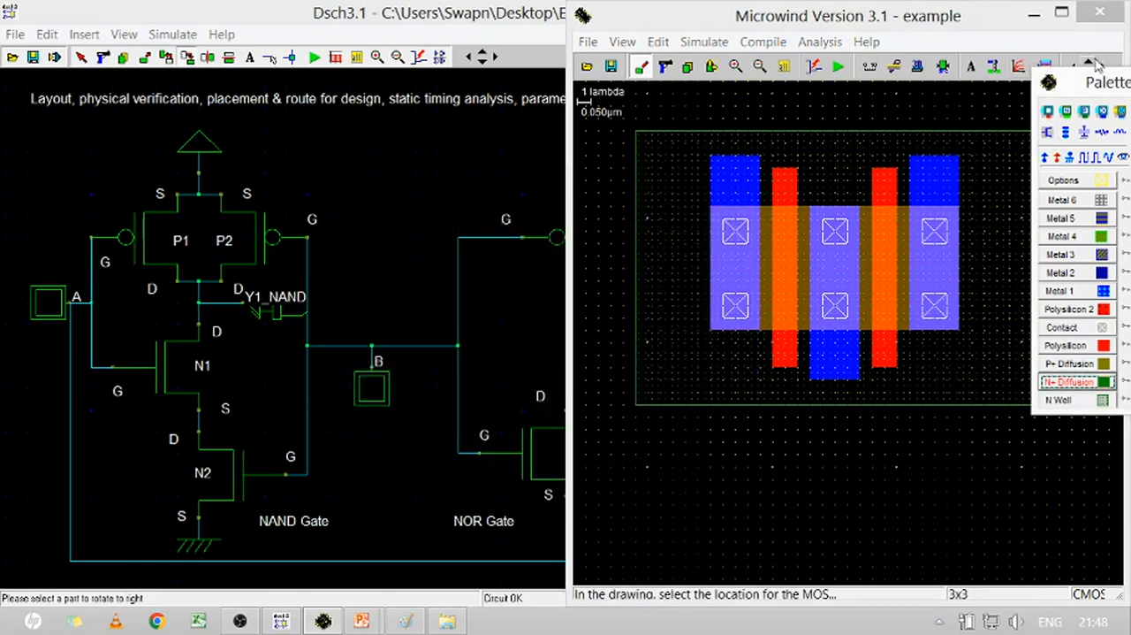
{"action": "left_click_drag", "start_coordinate": [1084, 88], "coordinate": [1062, 103]}
{"action": "double_click", "coordinate": [1062, 103]}
{"action": "left_click", "coordinate": [1089, 73]}
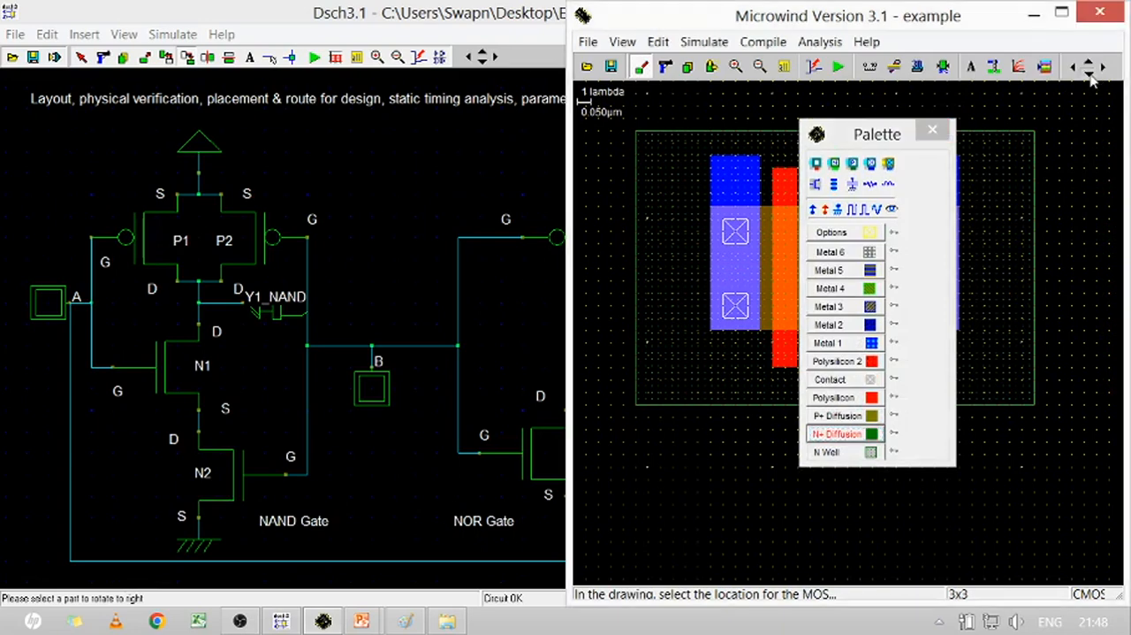
{"action": "left_click_drag", "start_coordinate": [864, 140], "coordinate": [1078, 166]}
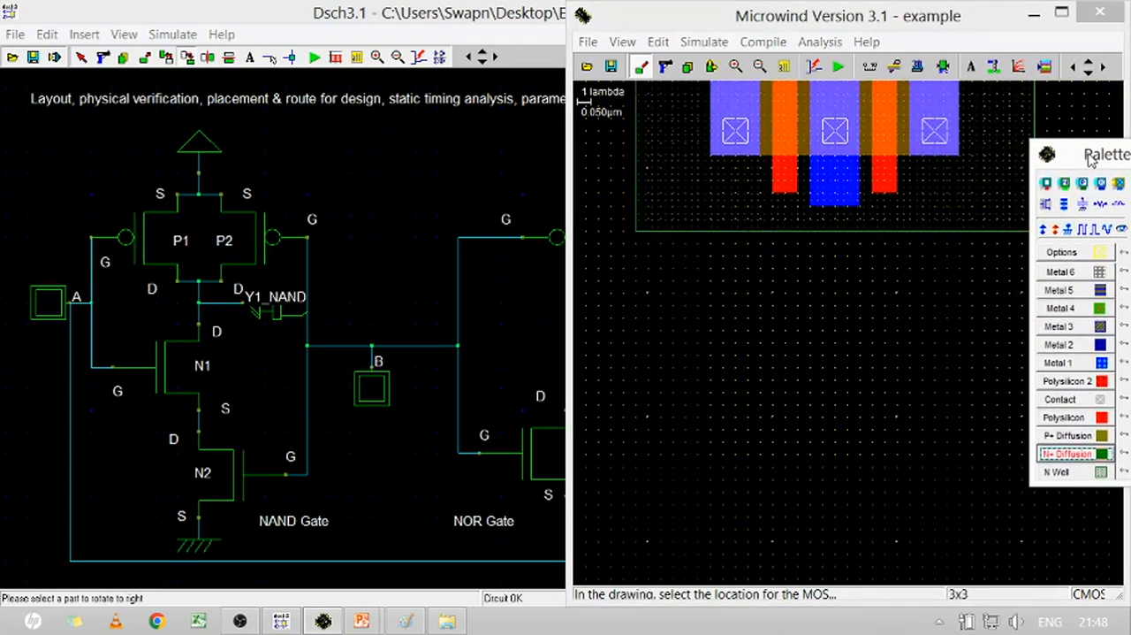
{"action": "left_click", "coordinate": [763, 492]}
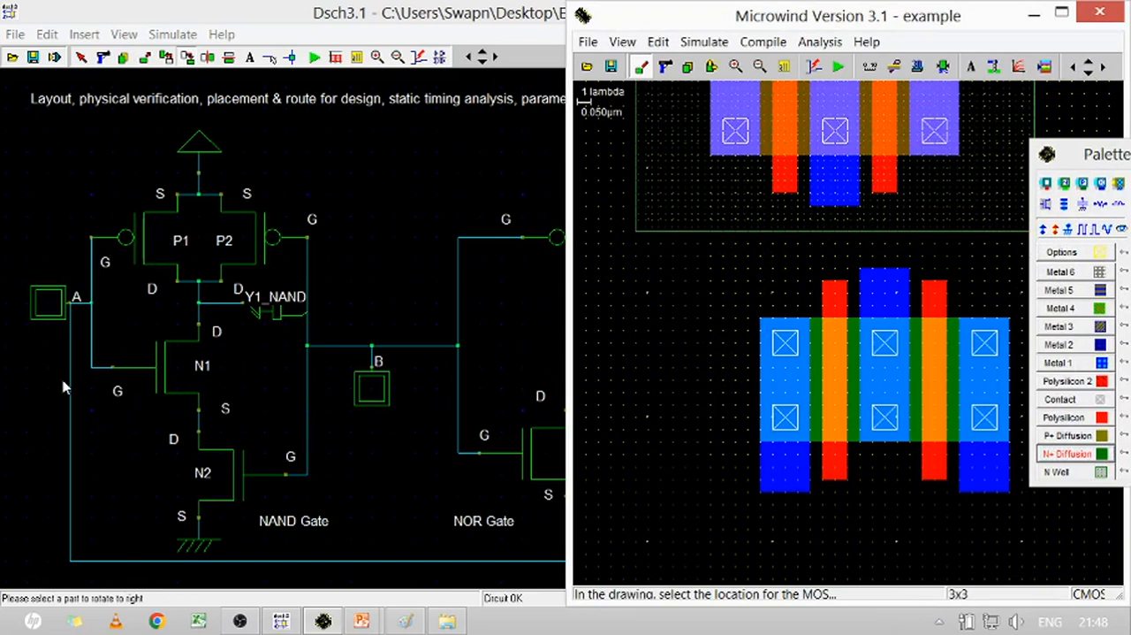
Move the whole two-finger nMOS so its gates line up vertically with the pMOS gates
{"action": "left_click", "coordinate": [711, 66]}
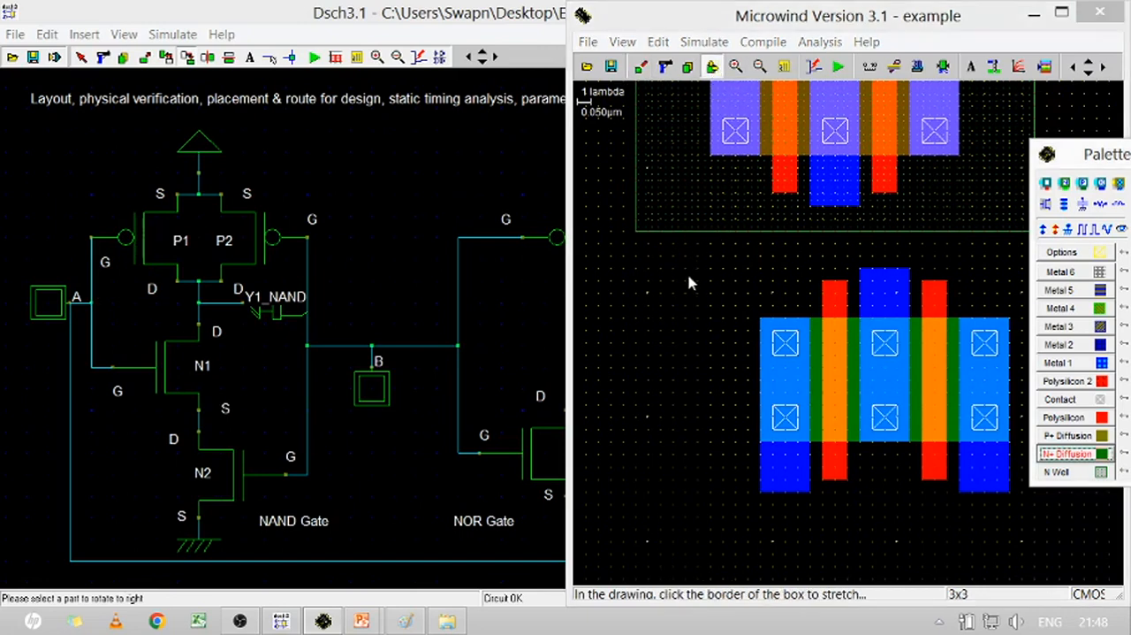
{"action": "left_click_drag", "start_coordinate": [680, 254], "coordinate": [1018, 517]}
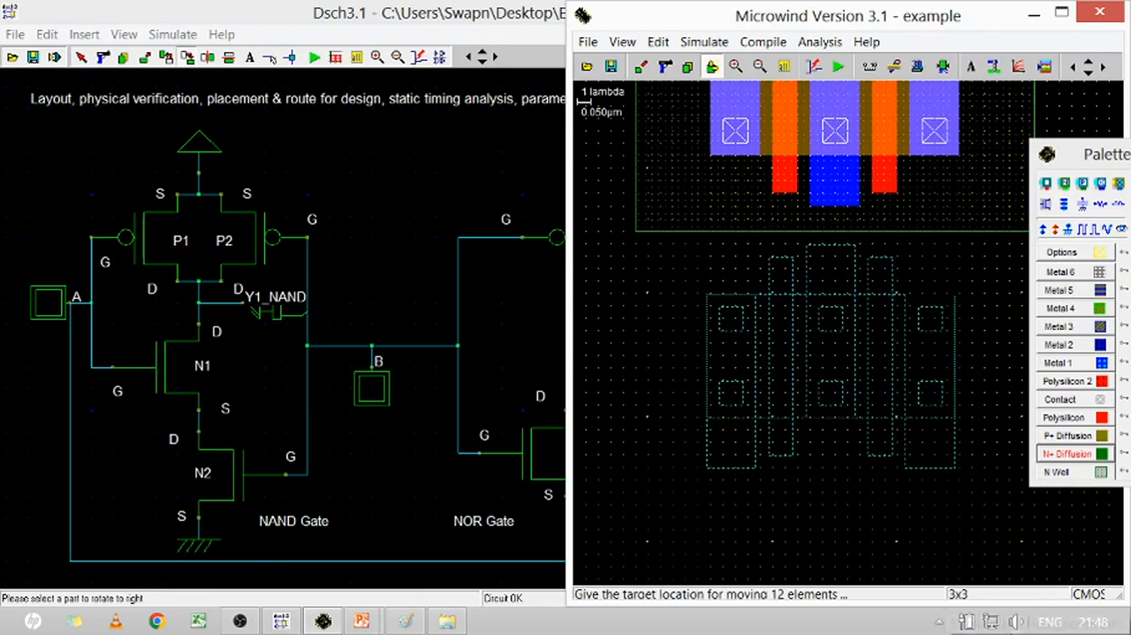
{"action": "key", "text": "Down"}
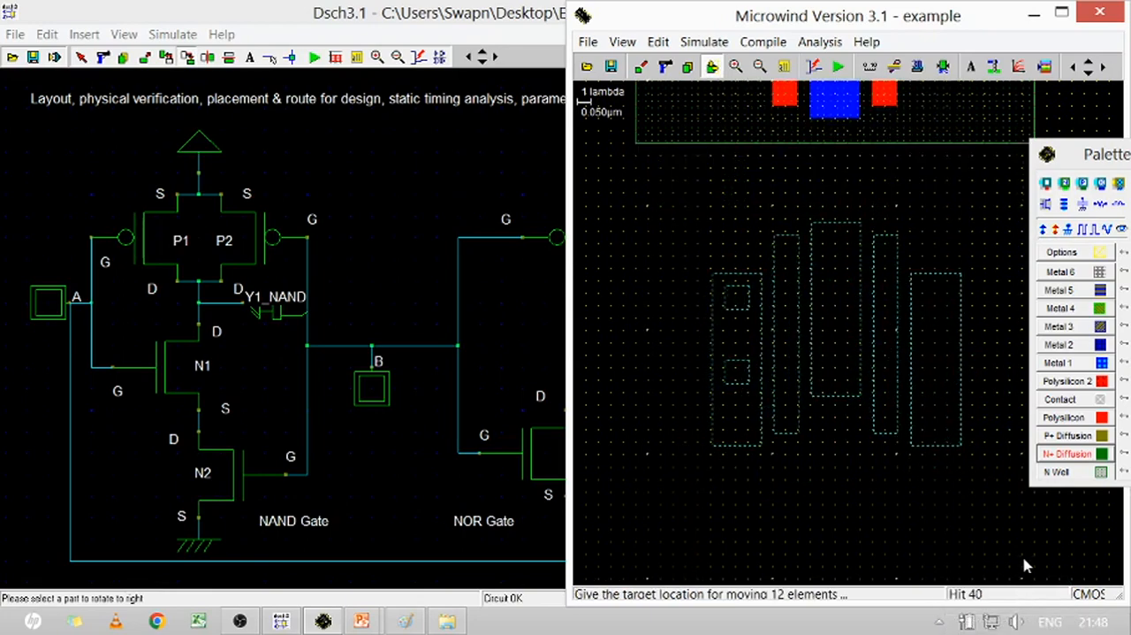
{"action": "left_click", "coordinate": [1021, 576]}
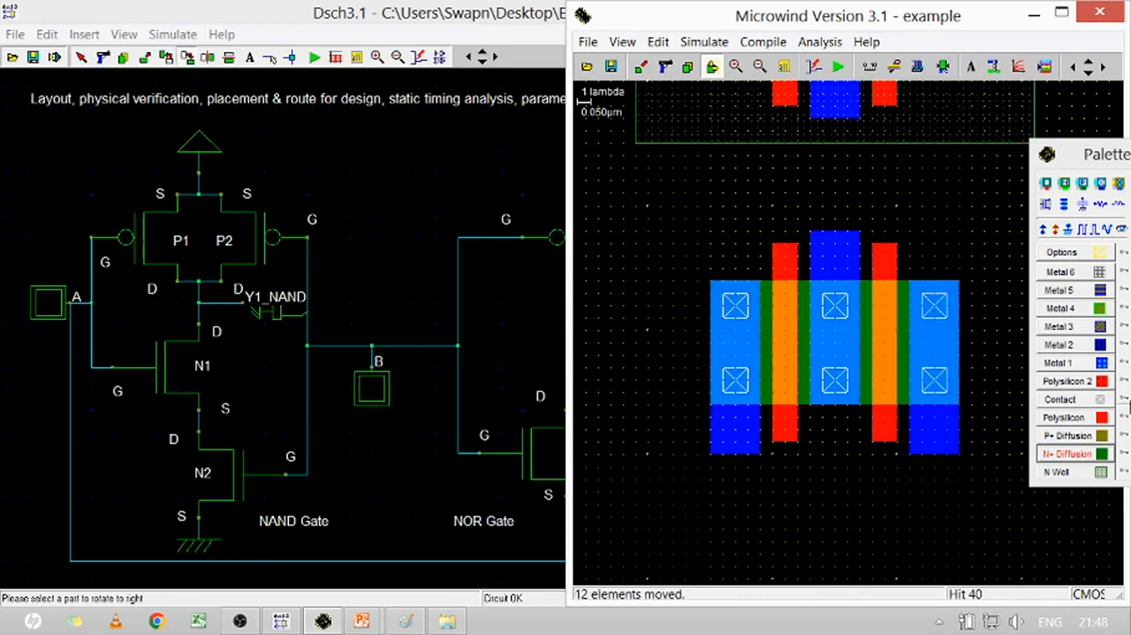
{"action": "left_click", "coordinate": [1073, 381]}
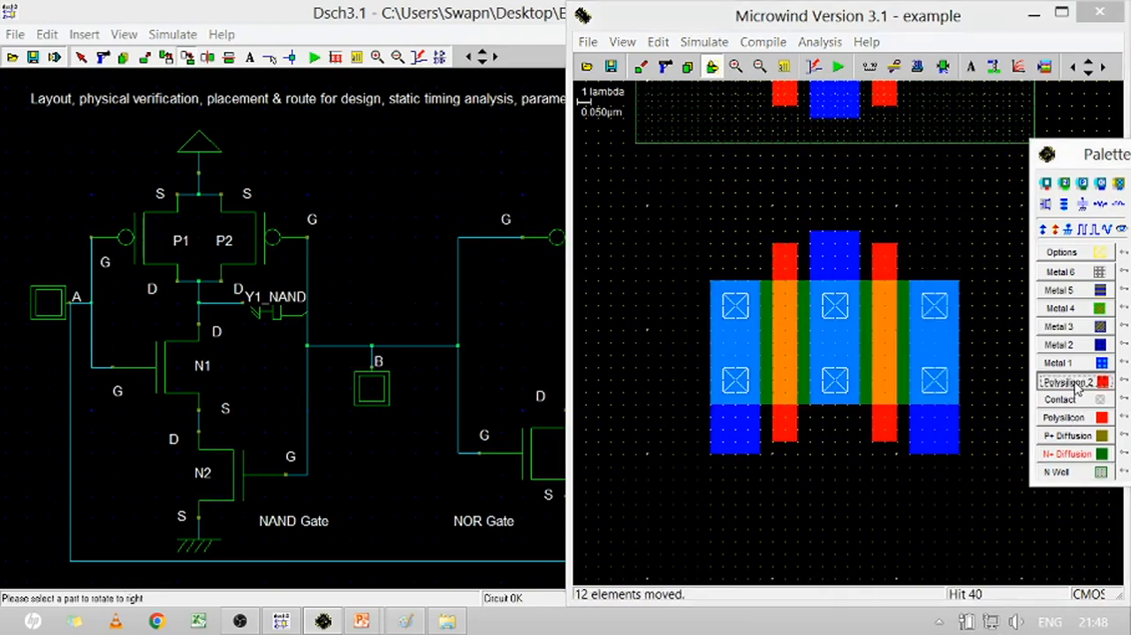
{"action": "left_click_drag", "start_coordinate": [774, 104], "coordinate": [795, 257]}
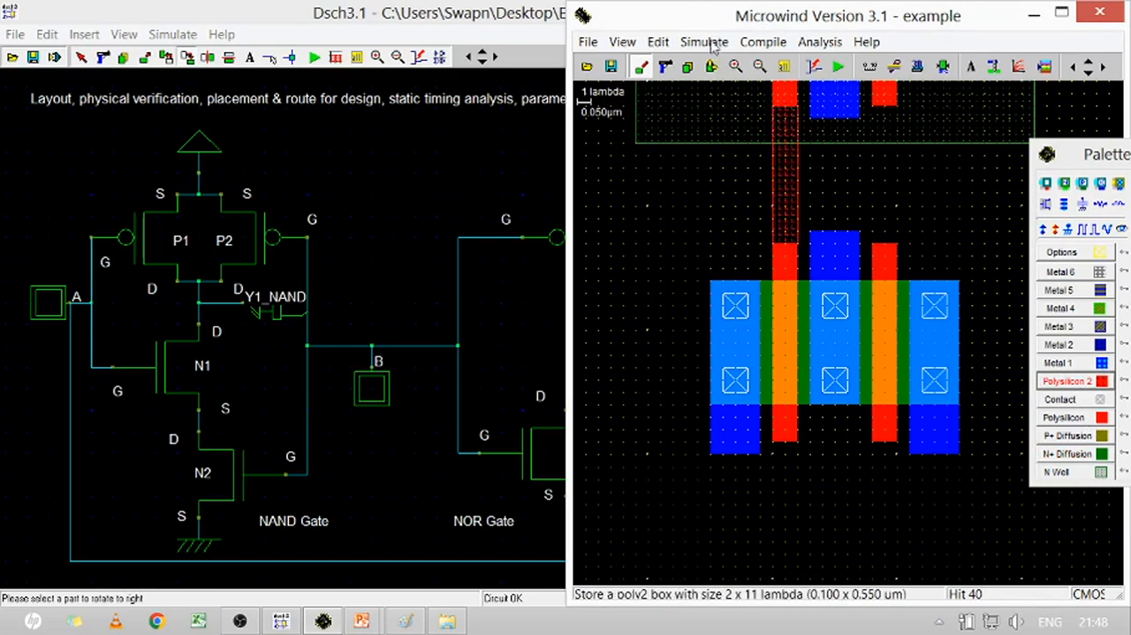
{"action": "left_click", "coordinate": [665, 66]}
{"action": "left_click", "coordinate": [798, 183]}
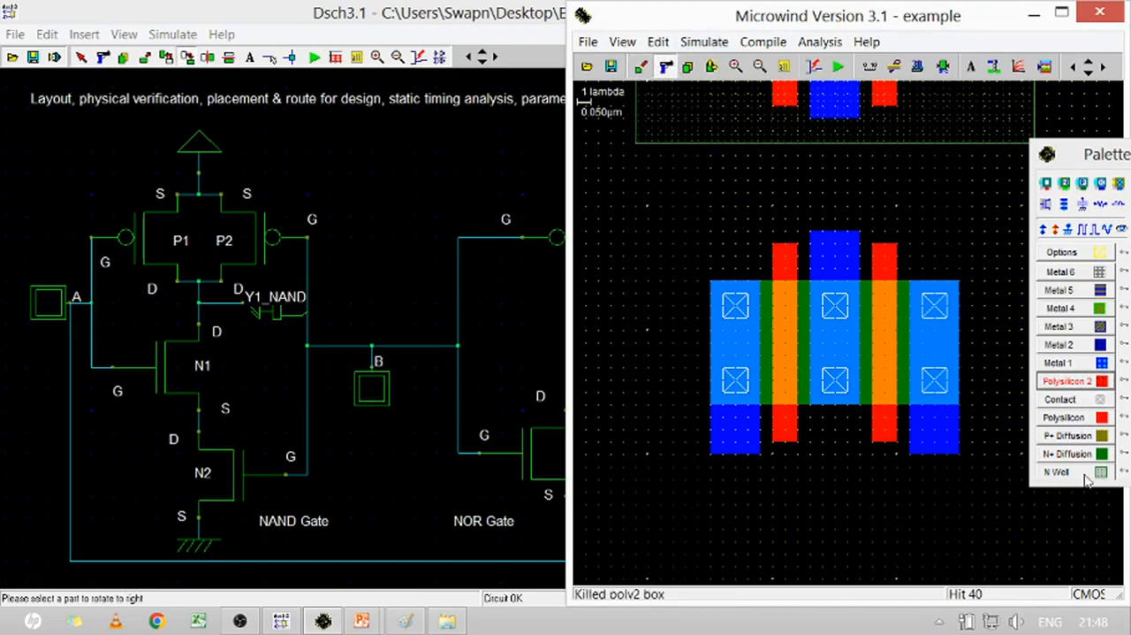
Join the left and right pMOS gates to the nMOS gates with Polysilicon boxes of 2 x 12 and 2 x 11 lambda
{"action": "left_click", "coordinate": [1070, 417]}
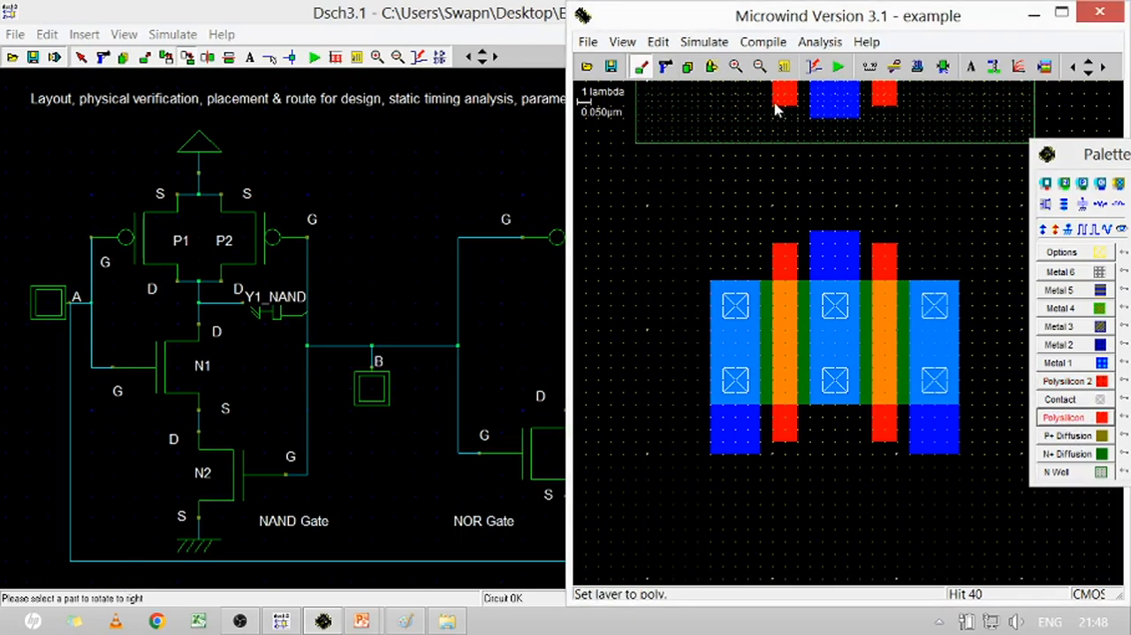
{"action": "left_click_drag", "start_coordinate": [774, 104], "coordinate": [798, 254]}
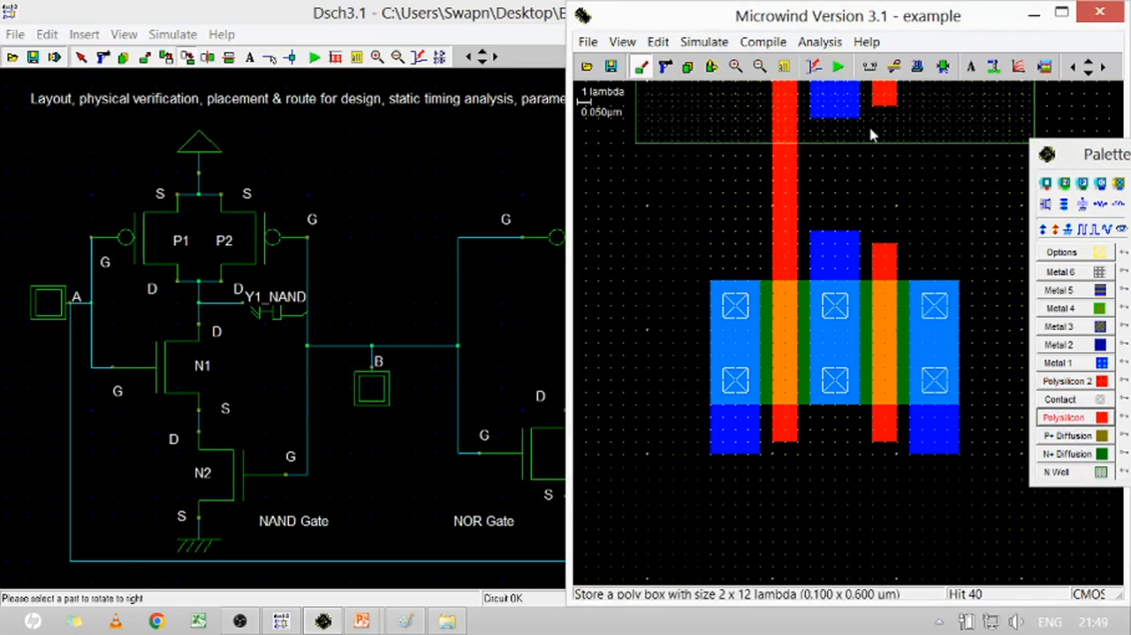
{"action": "left_click_drag", "start_coordinate": [874, 110], "coordinate": [898, 253]}
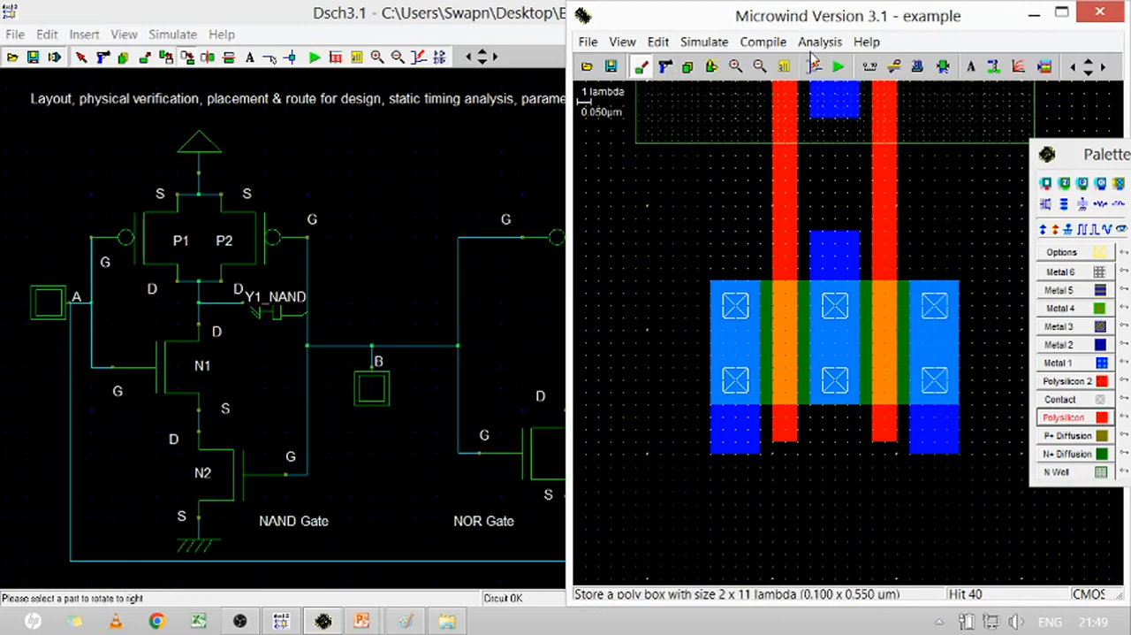
Route 4-lambda-wide Metal 1 from the pMOS central drain down and across to the left nMOS diffusion, using 4 x 6 and 12 x 4 lambda boxes
{"action": "left_click", "coordinate": [789, 71]}
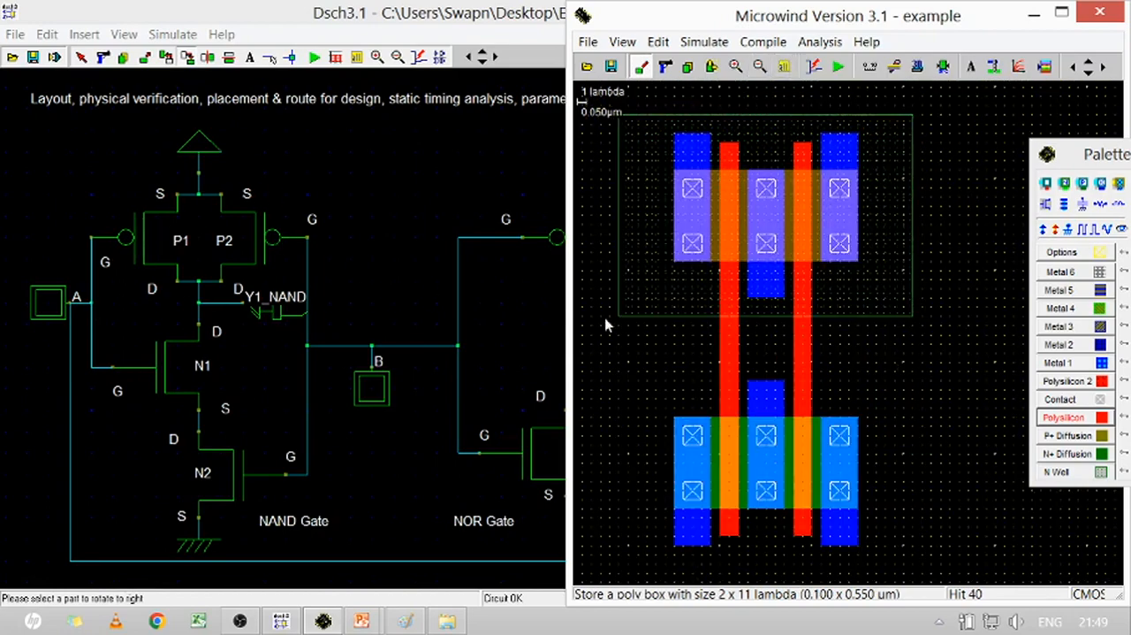
{"action": "left_click_drag", "start_coordinate": [570, 325], "coordinate": [389, 328]}
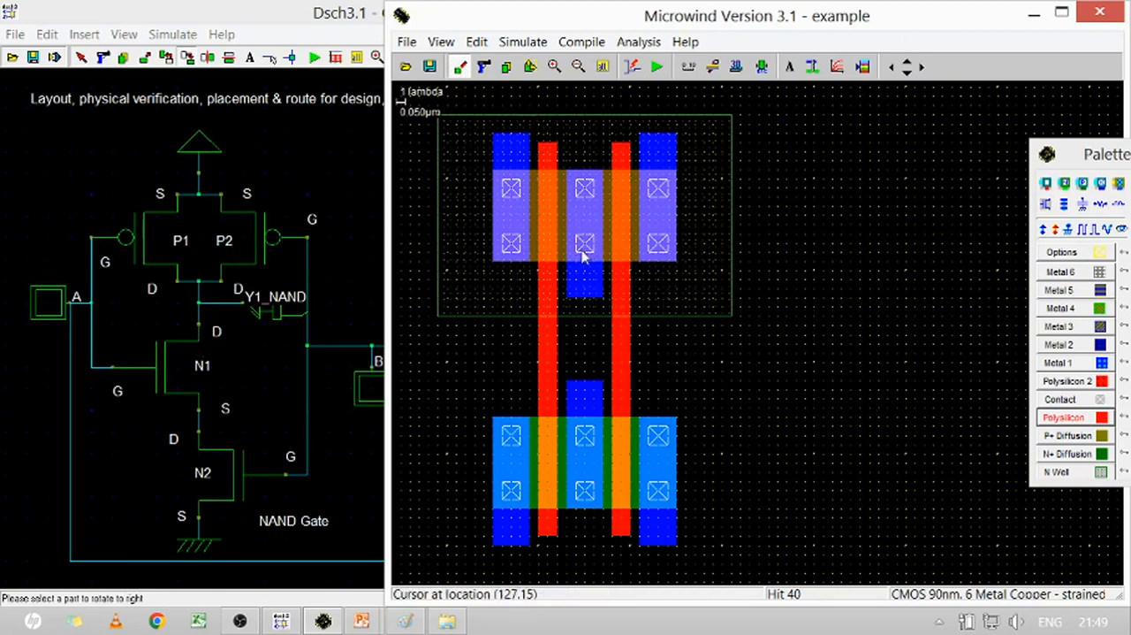
{"action": "left_click", "coordinate": [1053, 362]}
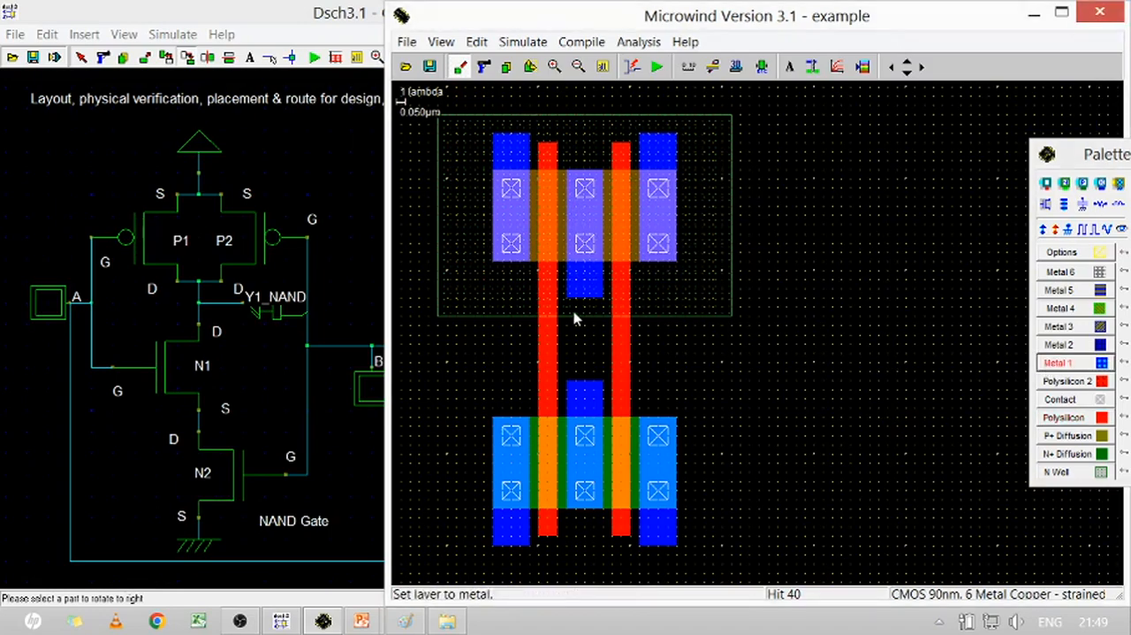
{"action": "left_click_drag", "start_coordinate": [570, 298], "coordinate": [600, 352]}
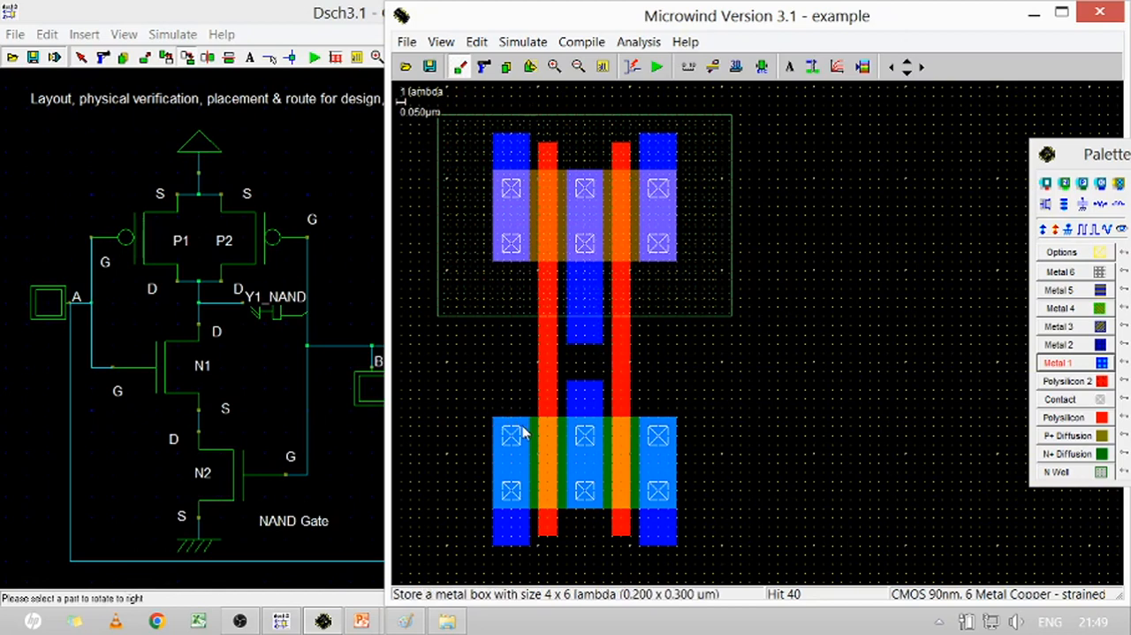
{"action": "left_click_drag", "start_coordinate": [531, 425], "coordinate": [601, 368]}
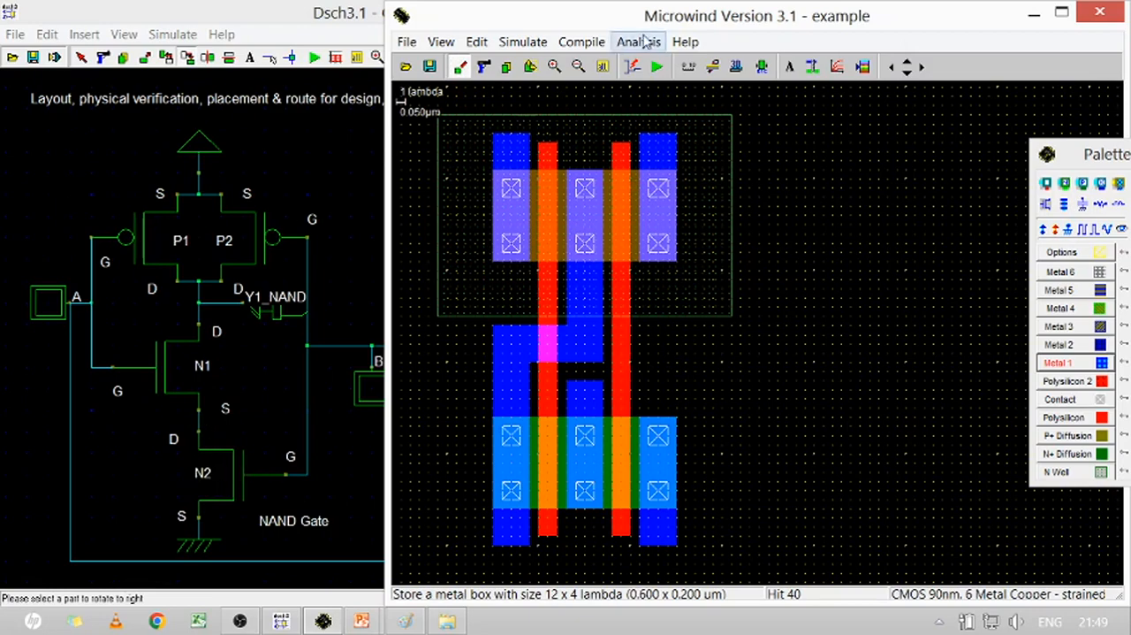
Delete the metal and contacts on the middle nMOS diffusion and the metal strip over the left nMOS diffusion
{"action": "left_click", "coordinate": [486, 69]}
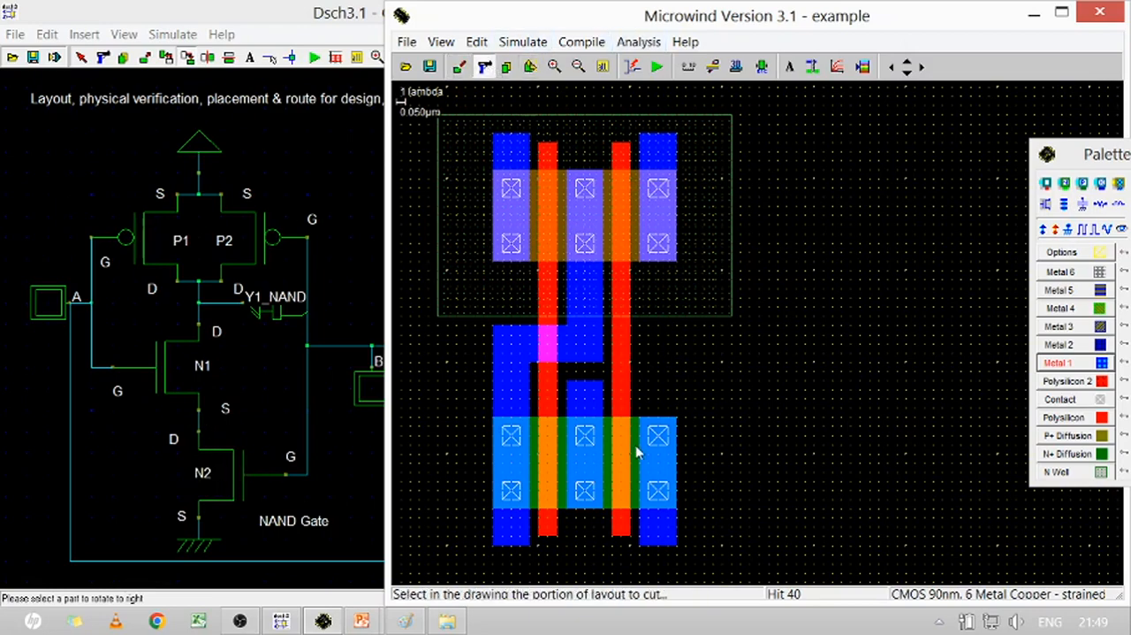
{"action": "left_click", "coordinate": [587, 408]}
{"action": "left_click", "coordinate": [589, 446]}
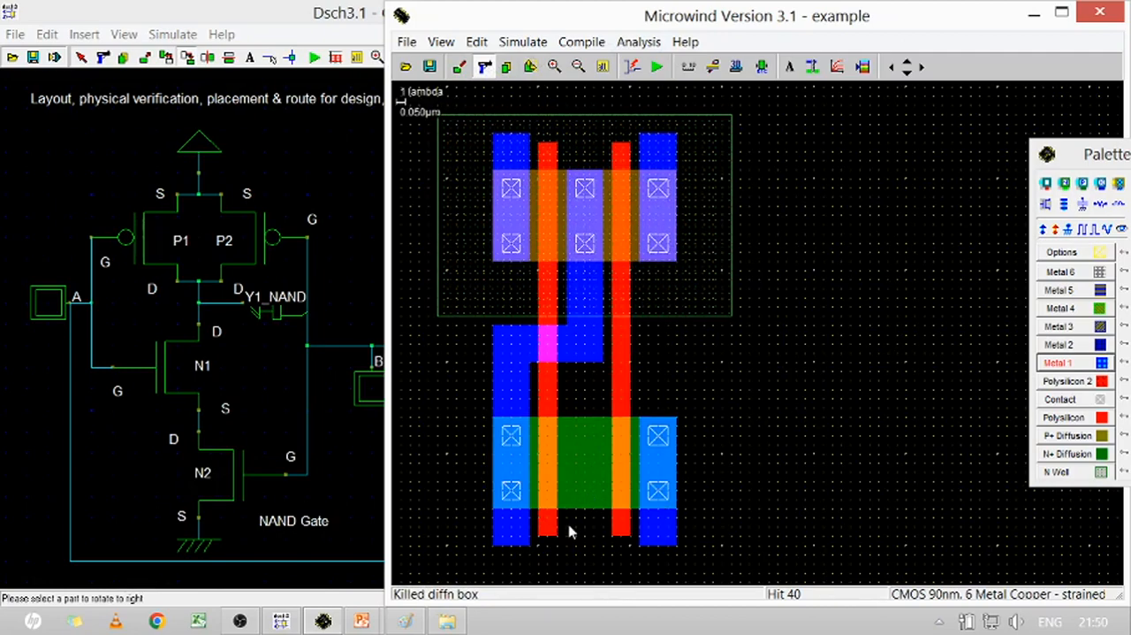
{"action": "left_click", "coordinate": [512, 534]}
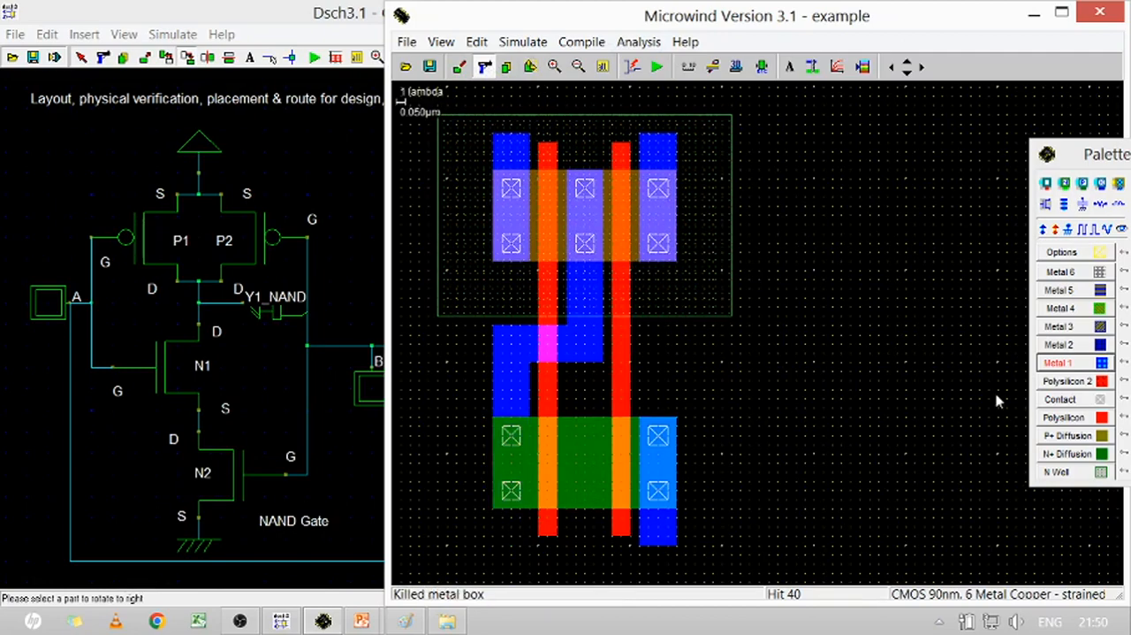
Cover the left nMOS contacts with a 4 x 10 lambda Metal 1 box and extend the right nMOS metal downward with a 4 x 4 lambda box
{"action": "left_click", "coordinate": [1096, 368]}
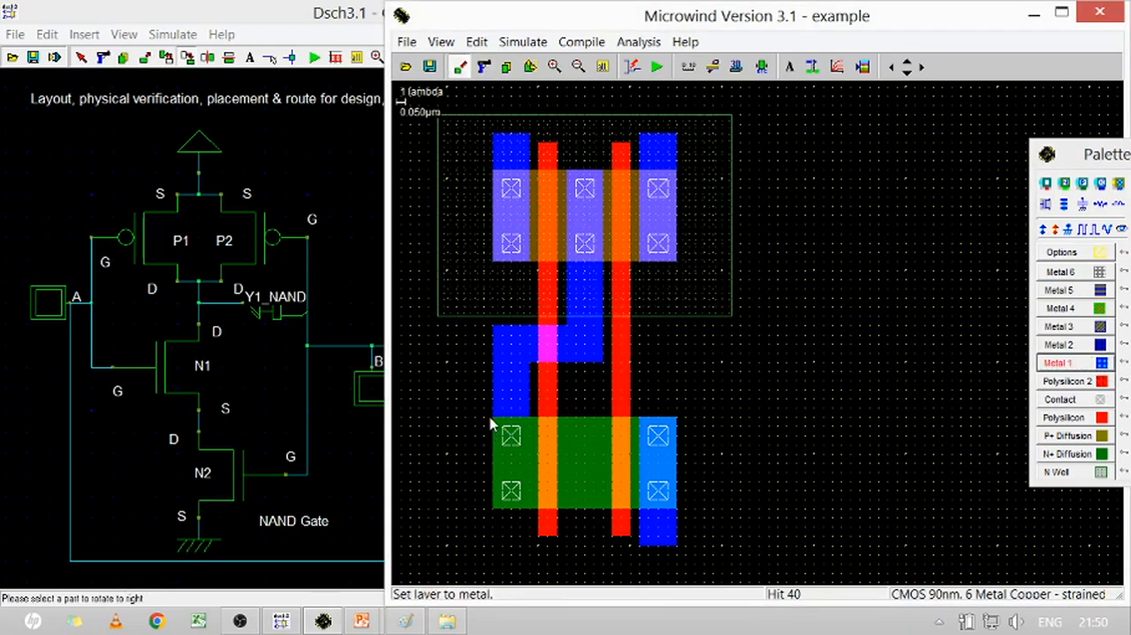
{"action": "mouse_move", "coordinate": [491, 425]}
{"action": "left_mouse_down"}
{"action": "mouse_move", "coordinate": [530, 469]}
{"action": "mouse_move", "coordinate": [532, 513]}
{"action": "left_mouse_up"}
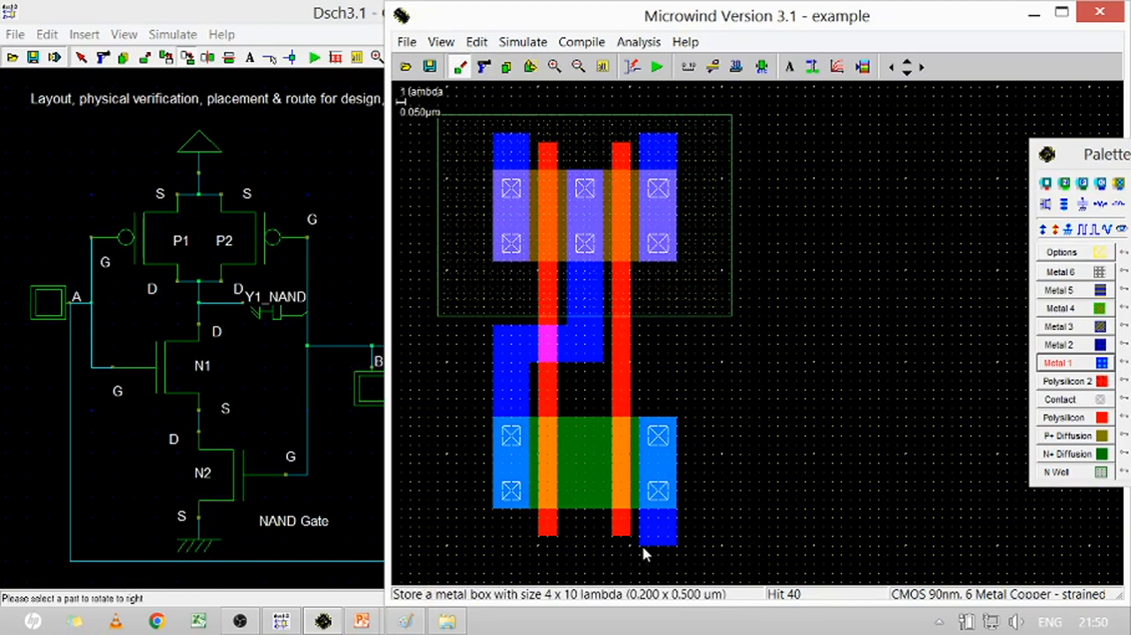
{"action": "left_click_drag", "start_coordinate": [643, 553], "coordinate": [679, 581]}
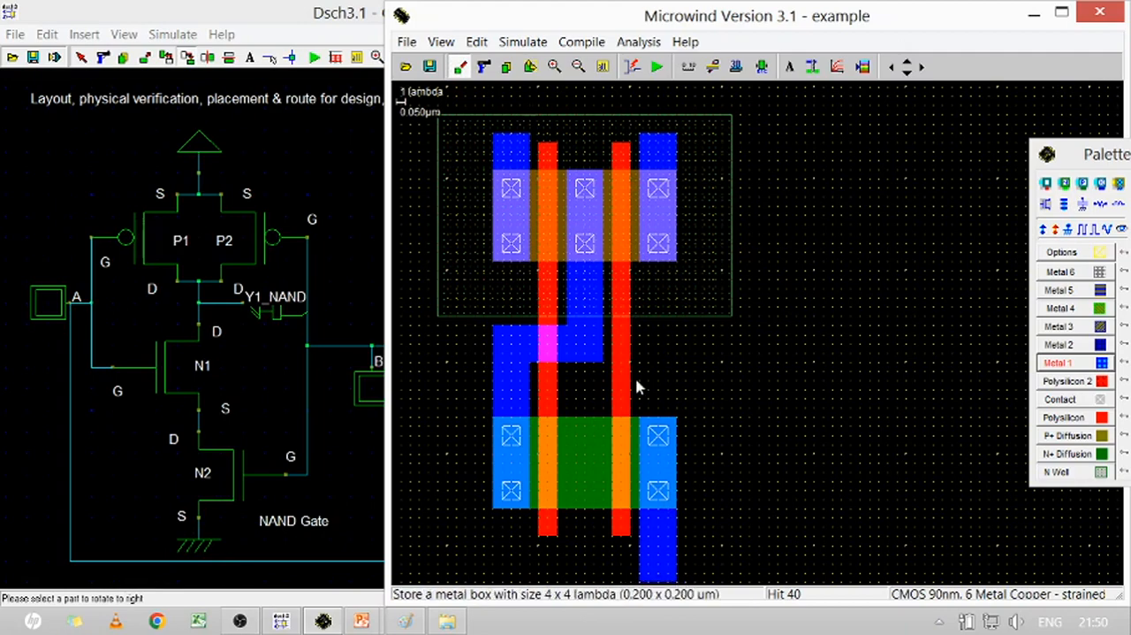
Draw a horizontal Metal 1 ground rail below the nMOS devices and join it to the right nMOS metal with a 4 x 5 lambda box
{"action": "left_click", "coordinate": [908, 72]}
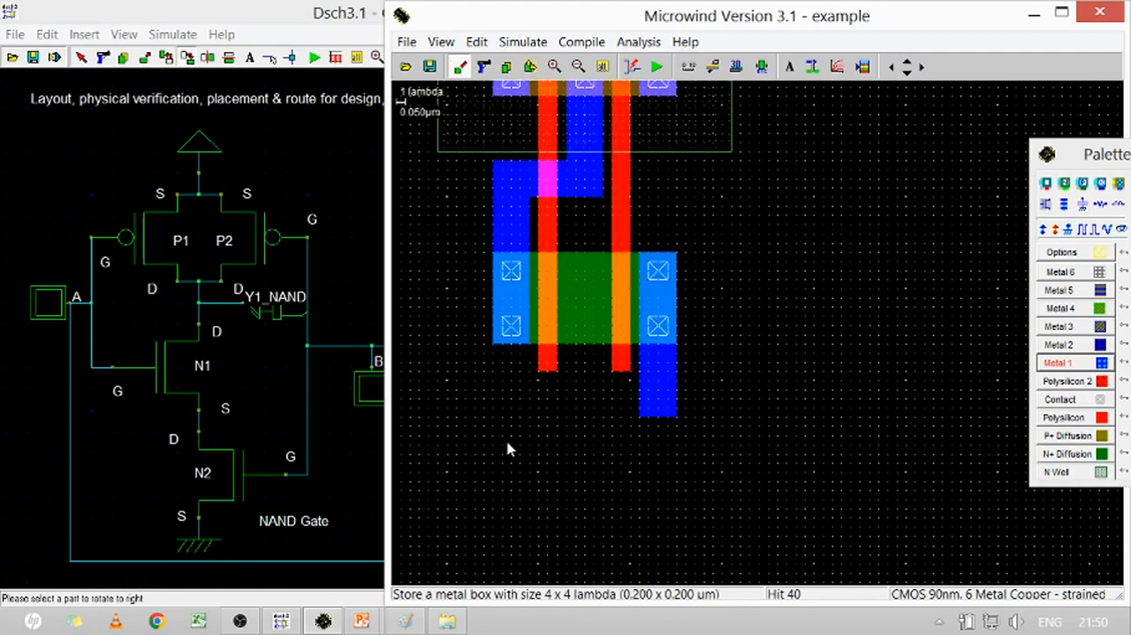
{"action": "left_click_drag", "start_coordinate": [500, 437], "coordinate": [687, 496]}
{"action": "left_click_drag", "start_coordinate": [643, 453], "coordinate": [677, 464]}
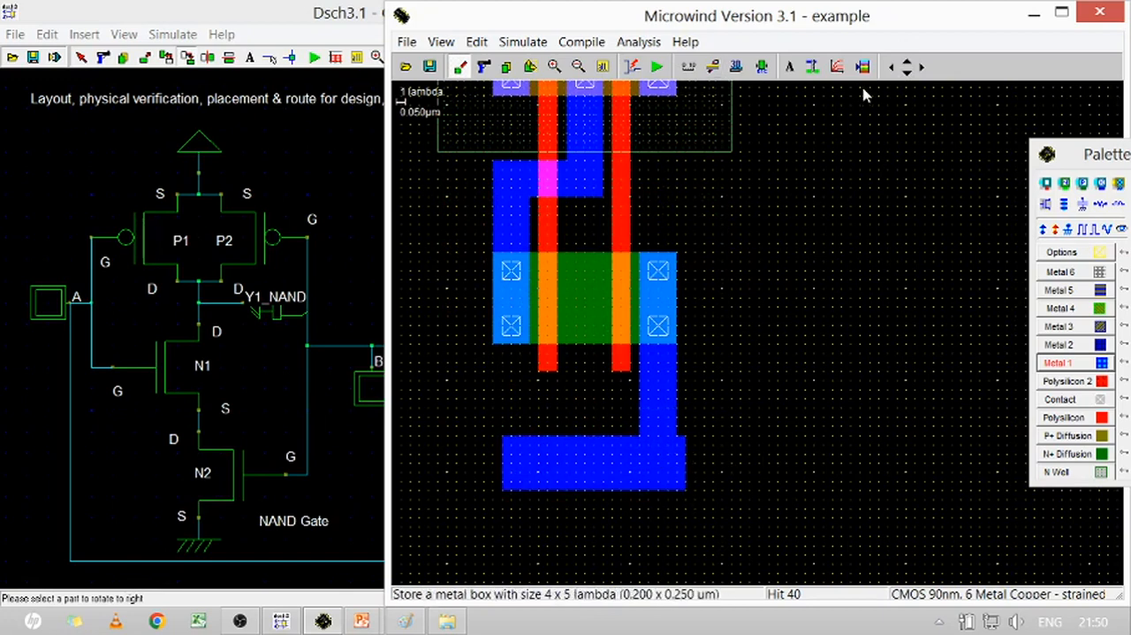
Extend both outer pMOS metals upward with 4 x 10 lambda Metal 1 boxes and bridge them with a 23 x 5 lambda supply rail
{"action": "left_click", "coordinate": [907, 61]}
{"action": "left_click", "coordinate": [908, 61]}
{"action": "left_click", "coordinate": [908, 61]}
{"action": "left_click", "coordinate": [908, 63]}
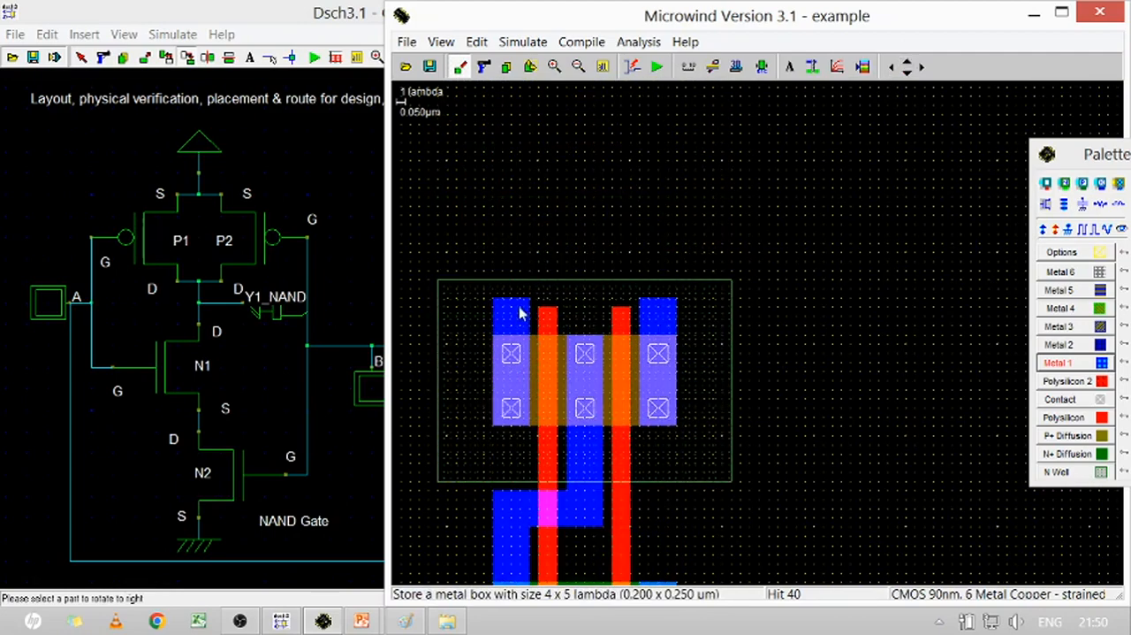
{"action": "left_click_drag", "start_coordinate": [520, 311], "coordinate": [493, 227]}
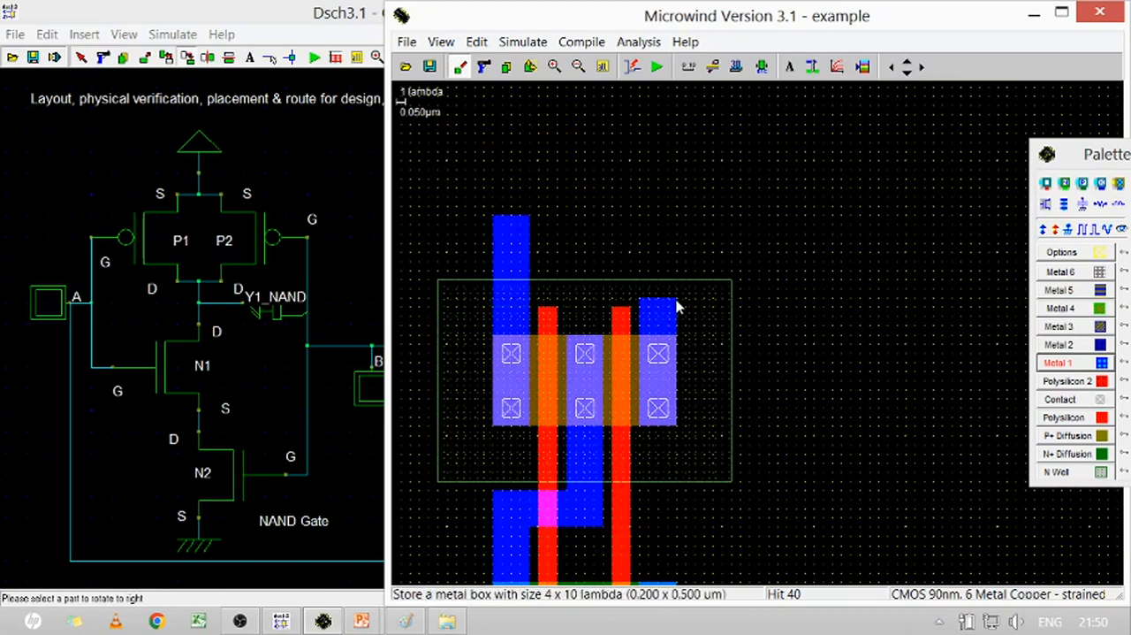
{"action": "left_click_drag", "start_coordinate": [677, 305], "coordinate": [639, 206]}
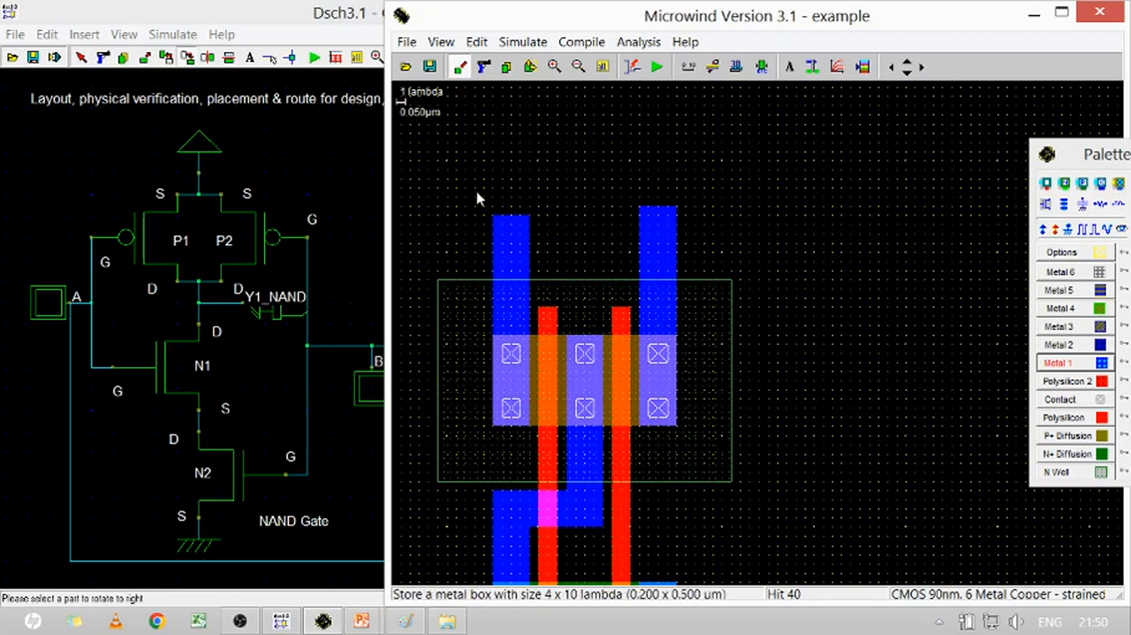
{"action": "left_click_drag", "start_coordinate": [478, 188], "coordinate": [685, 234]}
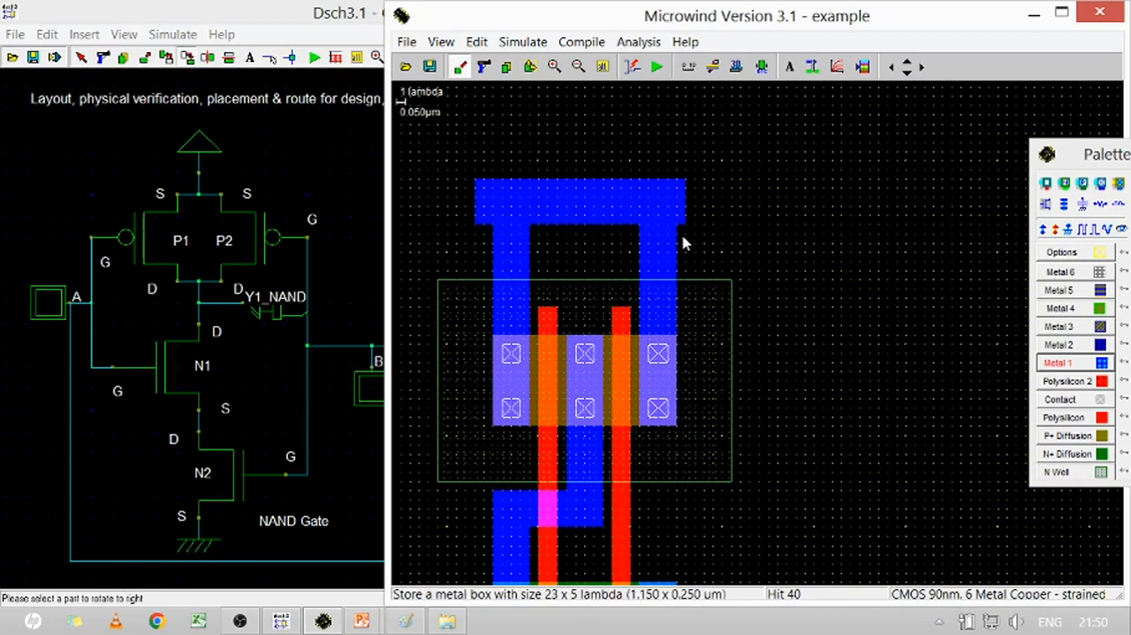
Run the design rule check on the complete NAND layout
{"action": "left_click", "coordinate": [603, 68]}
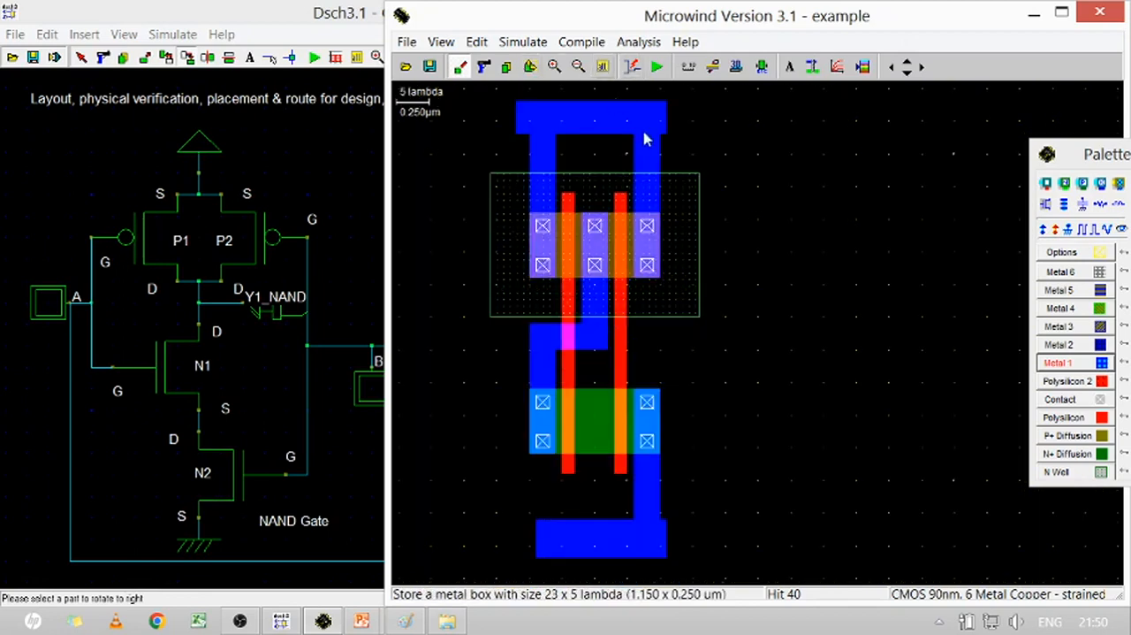
{"action": "left_click", "coordinate": [762, 67]}
{"action": "left_click", "coordinate": [762, 68]}
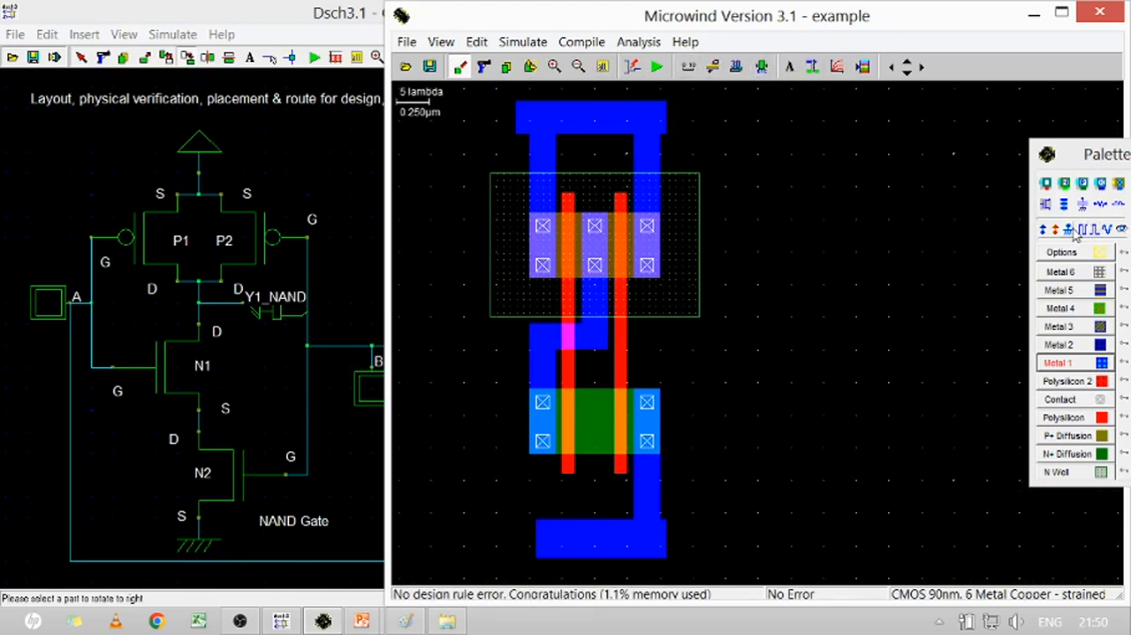
Place Vdd+ supplies on the upper metal rail and the N well, and a Vss- ground on the lower metal rail
{"action": "left_click", "coordinate": [1045, 231]}
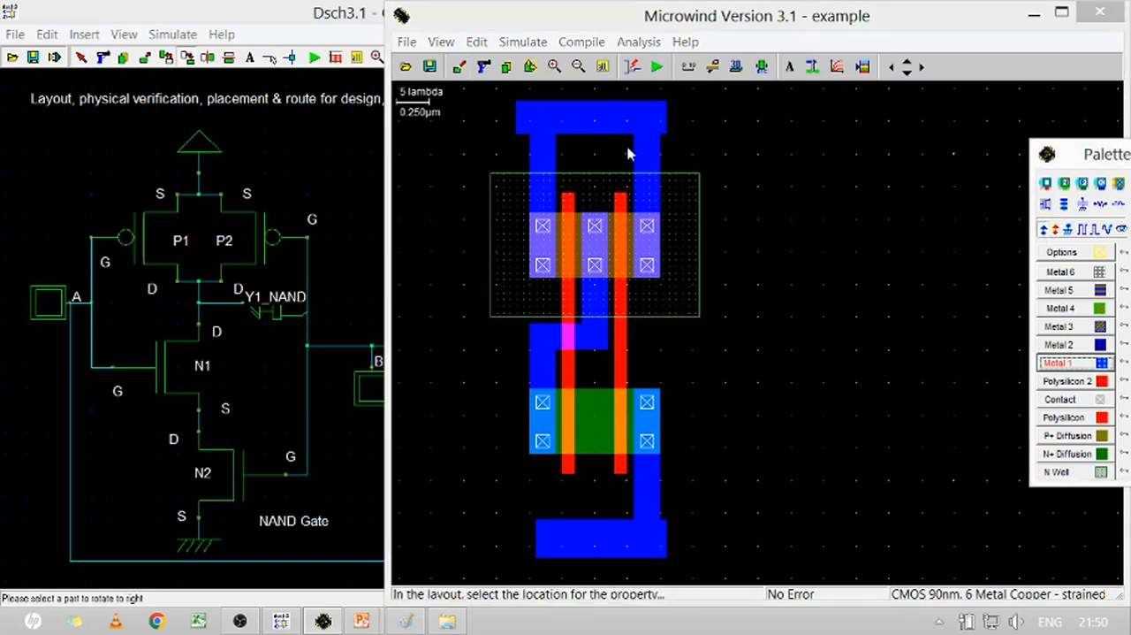
{"action": "left_click", "coordinate": [562, 117]}
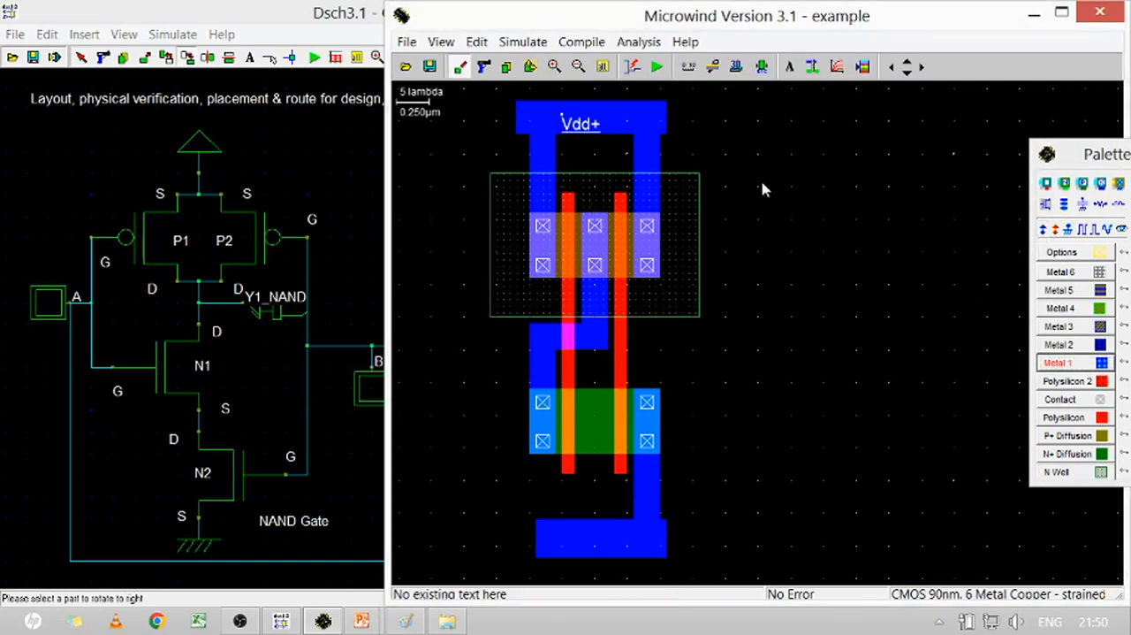
{"action": "left_click", "coordinate": [1046, 231]}
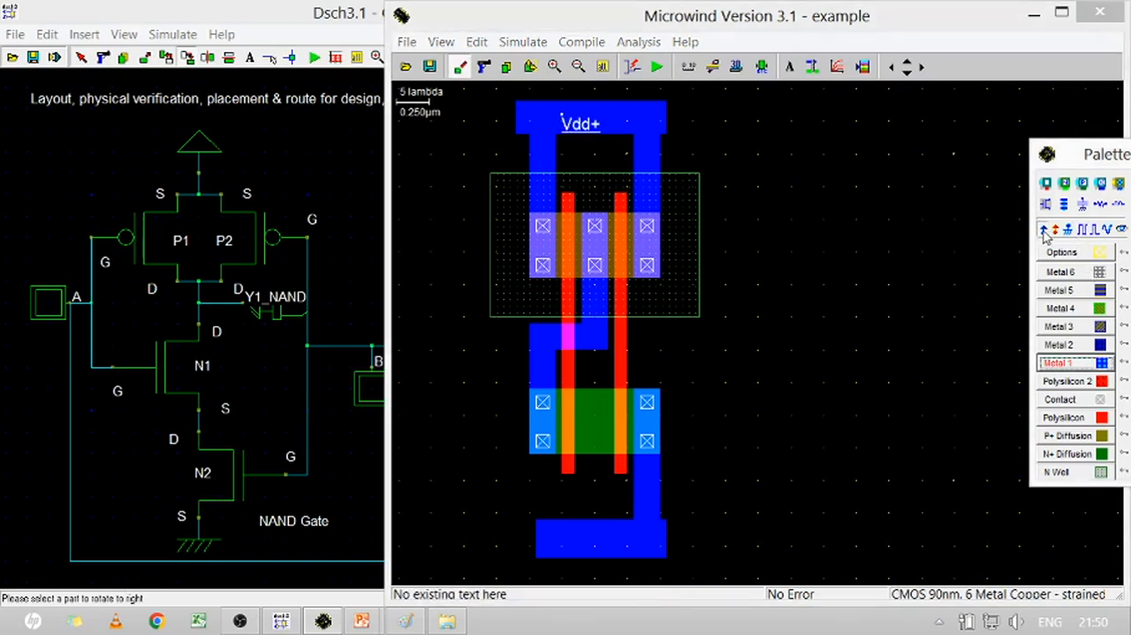
{"action": "left_click", "coordinate": [685, 203]}
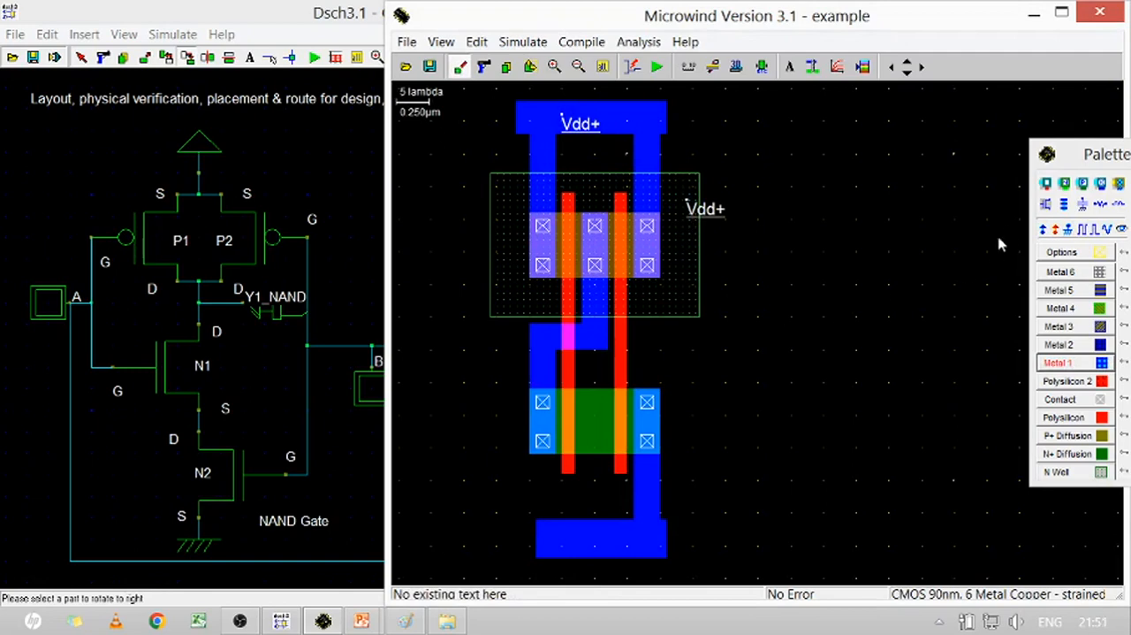
{"action": "left_click", "coordinate": [1072, 230]}
{"action": "left_click", "coordinate": [568, 543]}
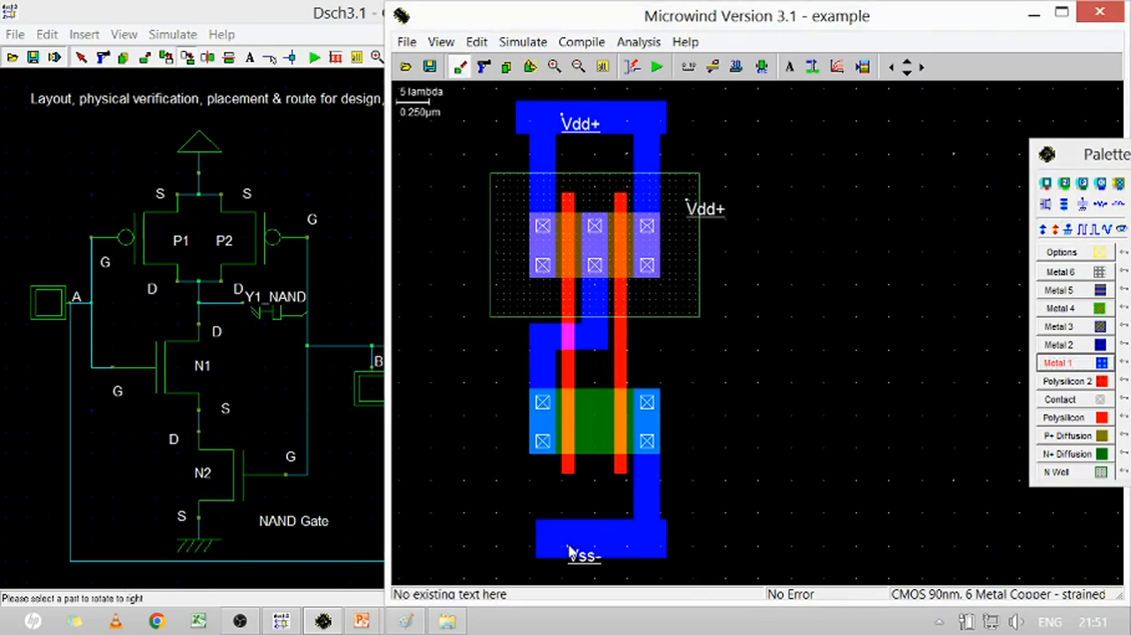
Add a clock labelled A to the left polysilicon gate, just above the nMOS diffusion
{"action": "left_click", "coordinate": [1082, 231]}
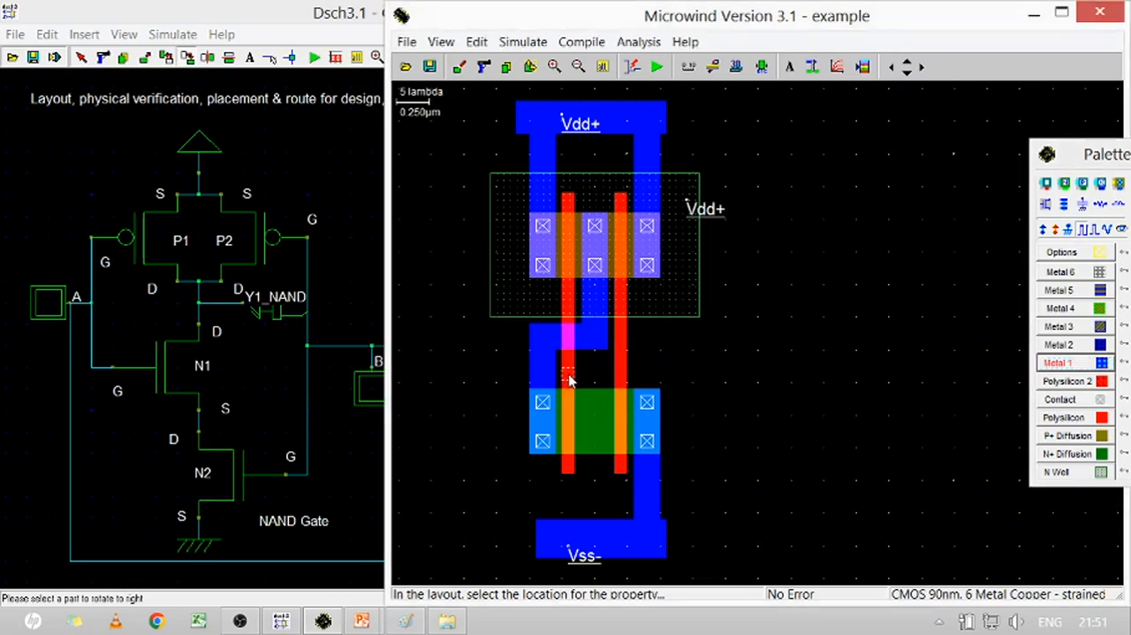
{"action": "left_click", "coordinate": [566, 378]}
{"action": "double_click", "coordinate": [560, 230]}
{"action": "type", "text": "A"}
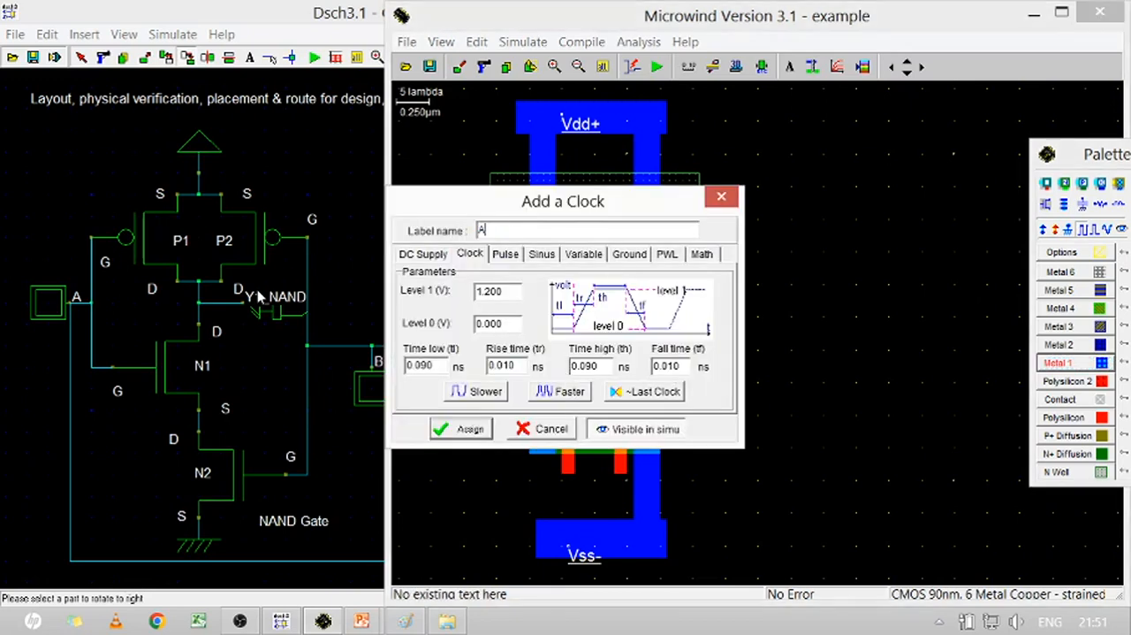
{"action": "key", "text": "Return"}
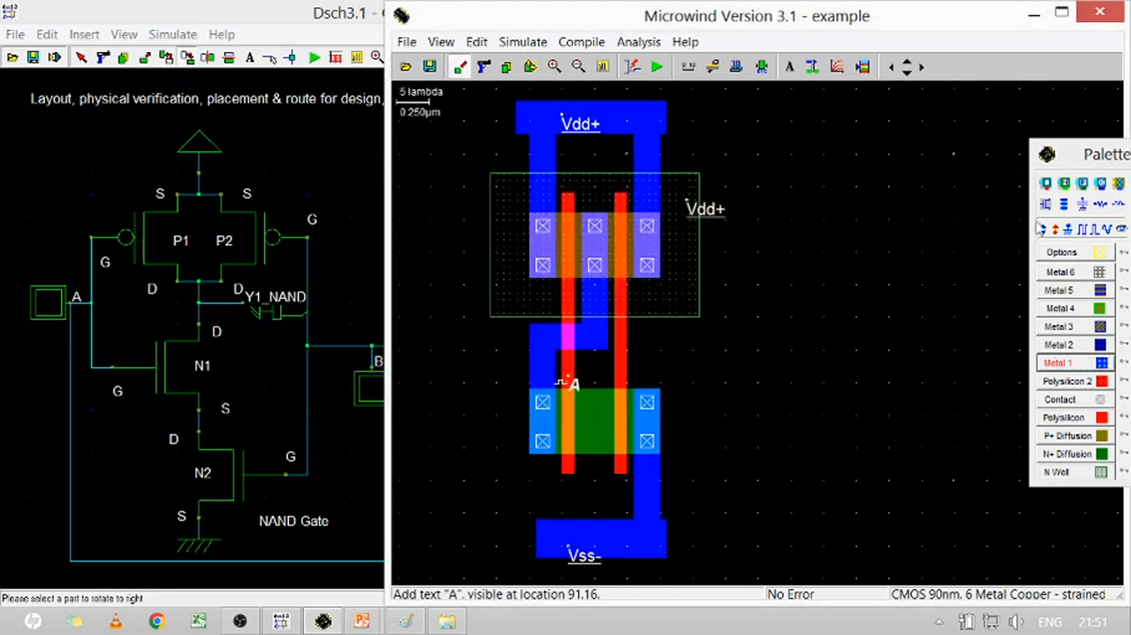
Add a second clock labelled B to the right polysilicon gate, keeping its proposed timing
{"action": "left_click", "coordinate": [1083, 229]}
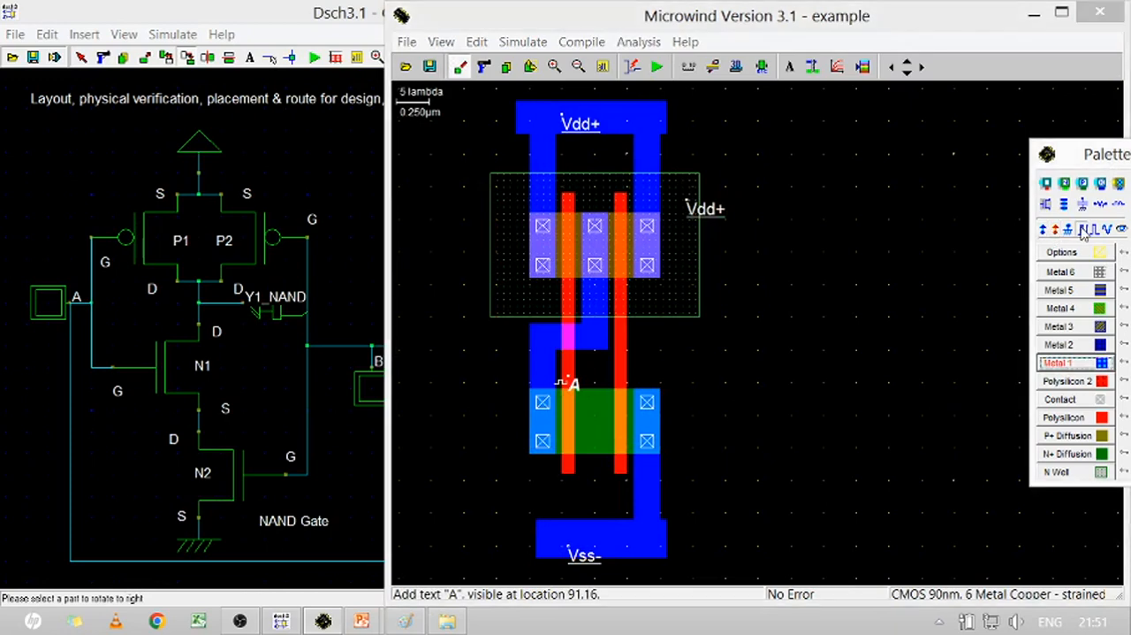
{"action": "left_click", "coordinate": [619, 379]}
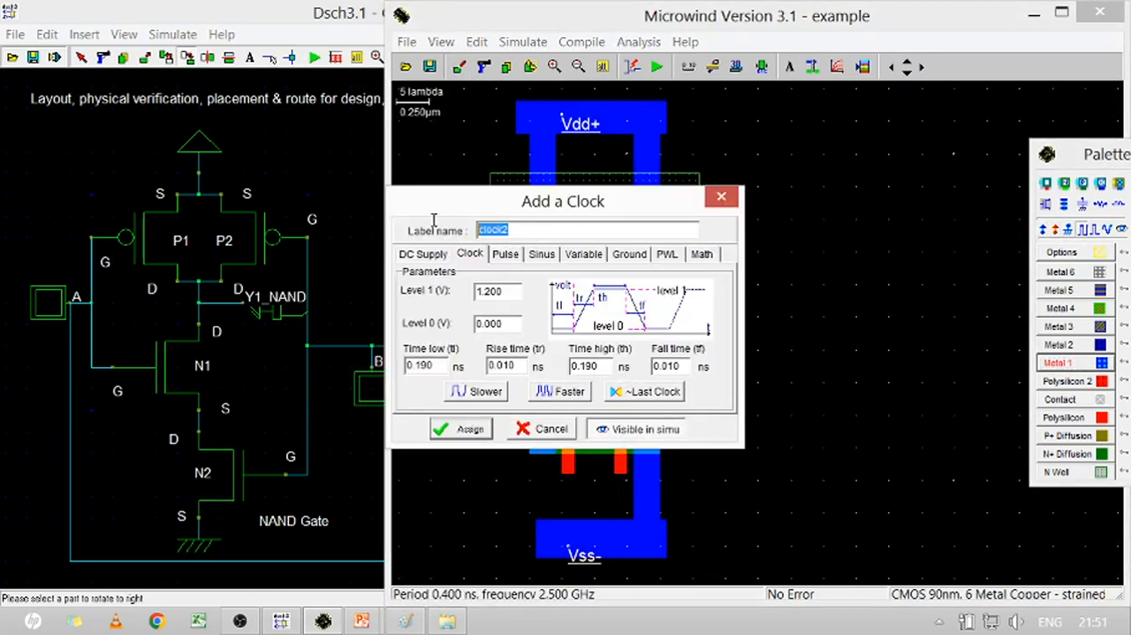
{"action": "type", "text": "A"}
{"action": "key", "text": "Return"}
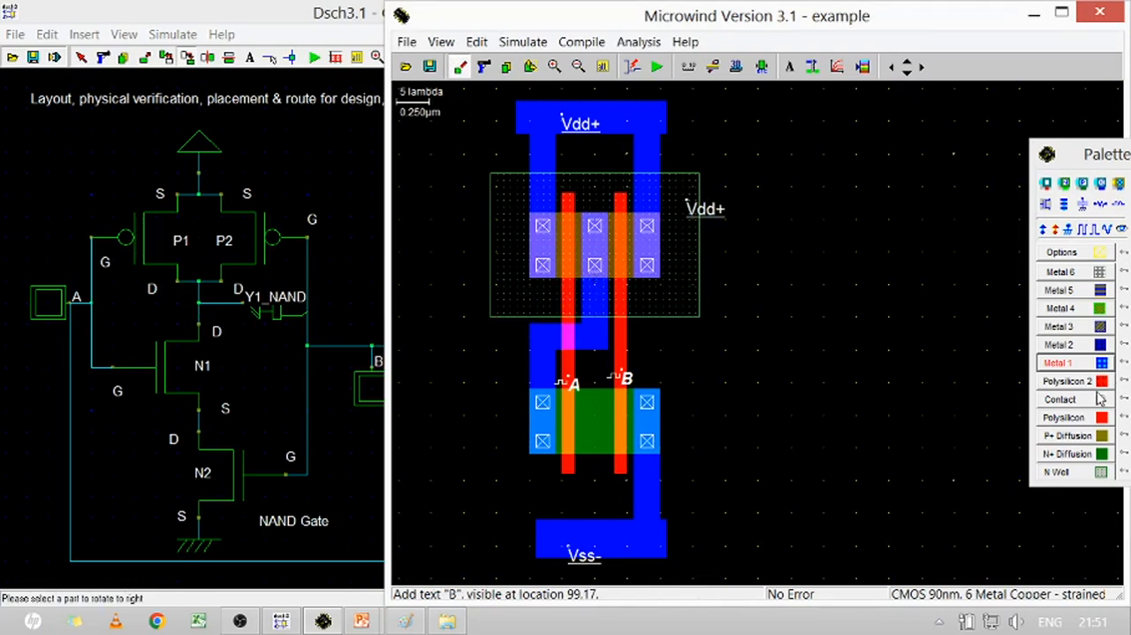
Add a visible output node labelled Y on the Metal 1 route below the pMOS central drain
{"action": "left_click", "coordinate": [1121, 229]}
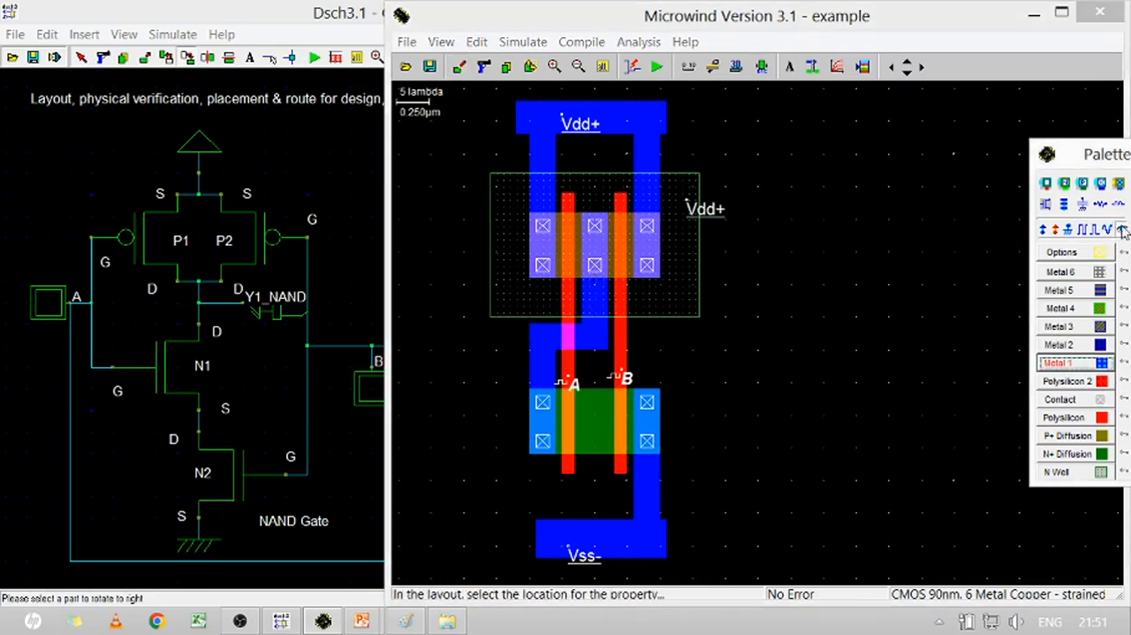
{"action": "left_click", "coordinate": [597, 343]}
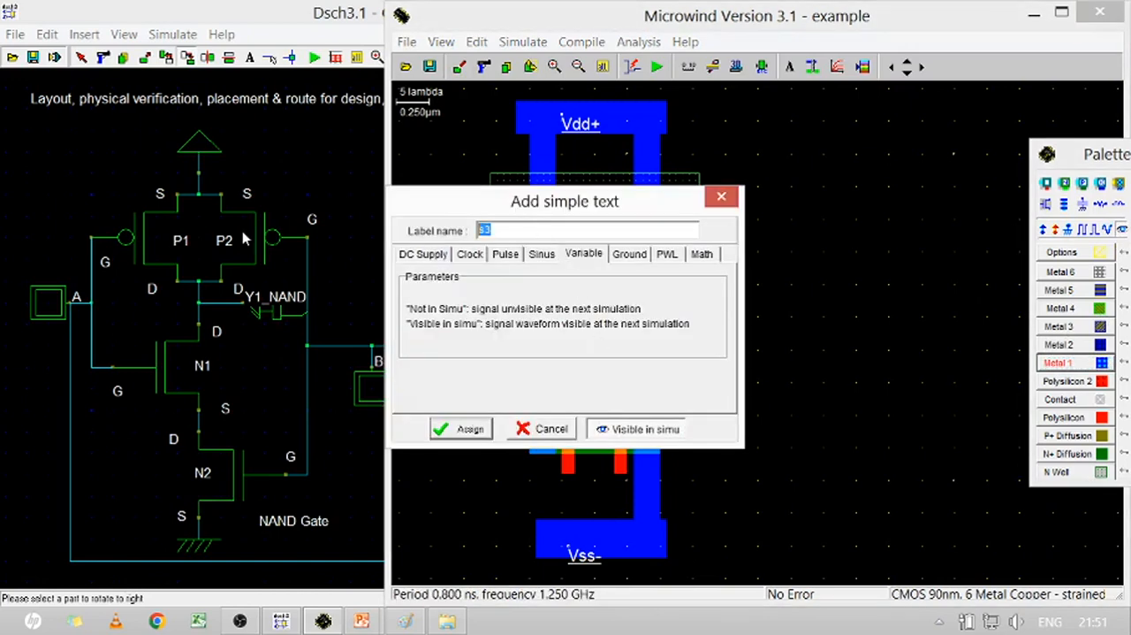
{"action": "key", "text": "Return"}
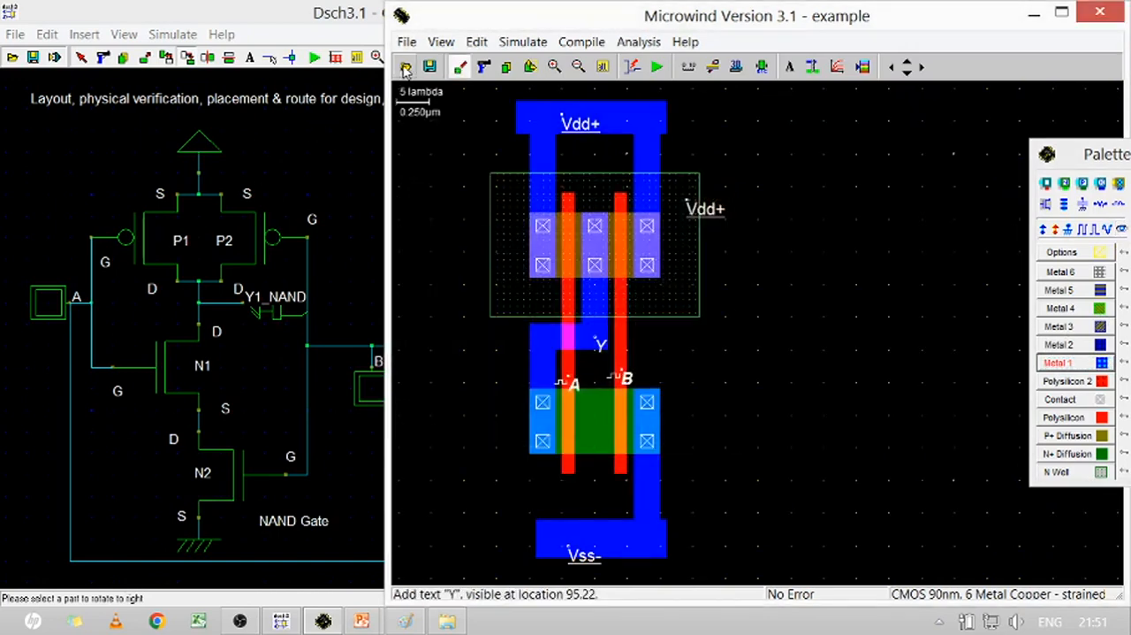
Save the layout, and save it again under the name EXP2_NAND_NOR_GATE in the ECD LAB folder
{"action": "left_click", "coordinate": [408, 45]}
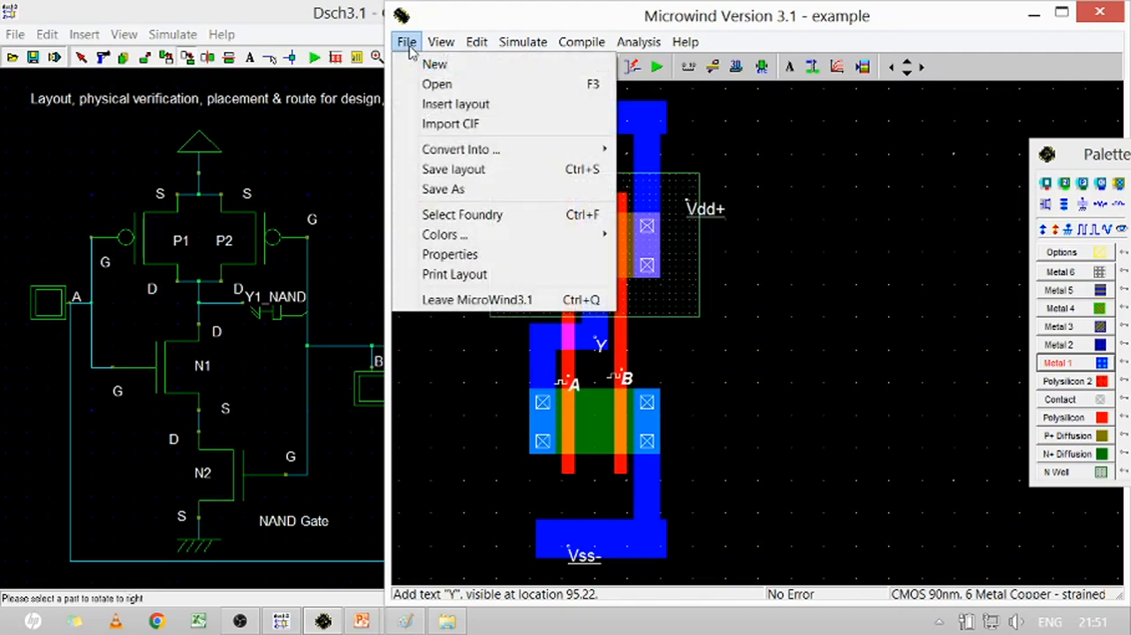
{"action": "left_click", "coordinate": [453, 170]}
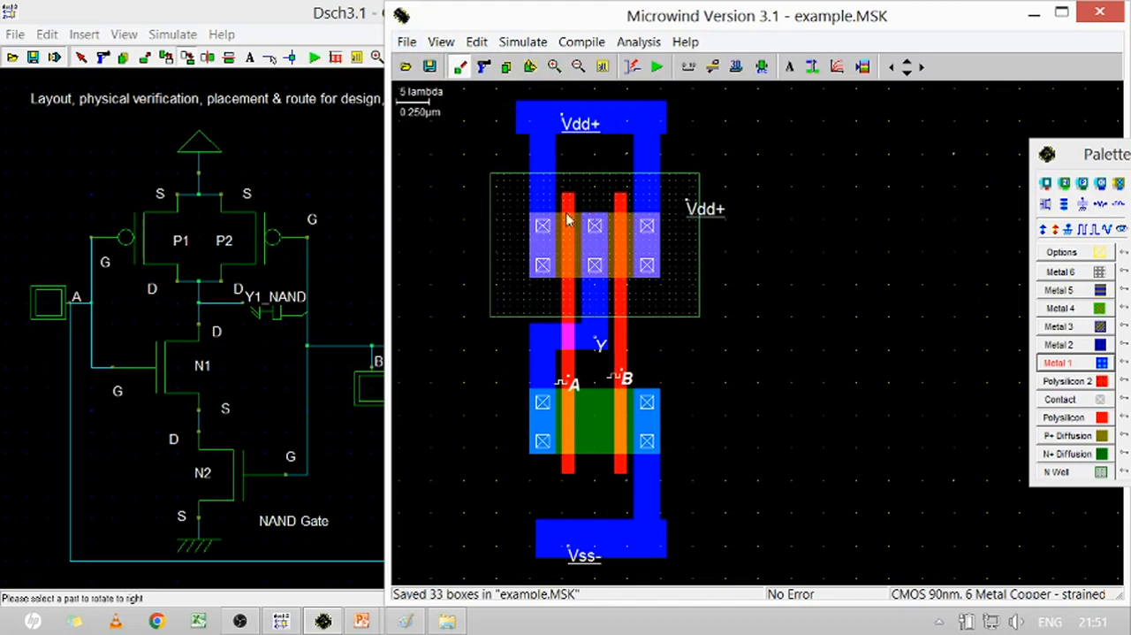
{"action": "left_click", "coordinate": [434, 73]}
{"action": "left_click", "coordinate": [407, 42]}
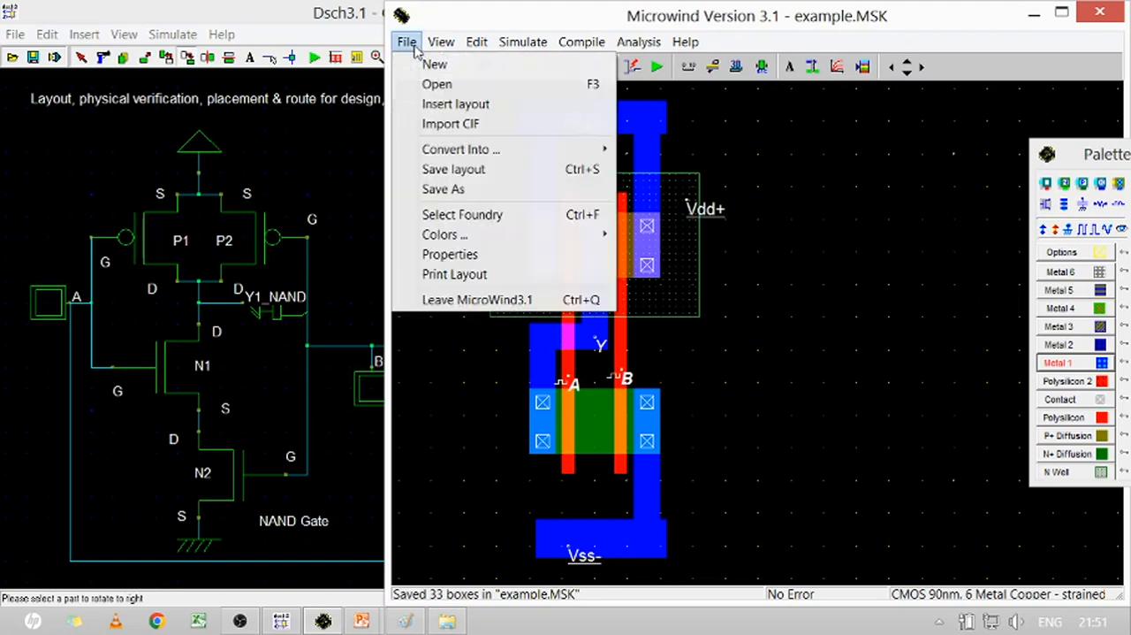
{"action": "left_click", "coordinate": [454, 191]}
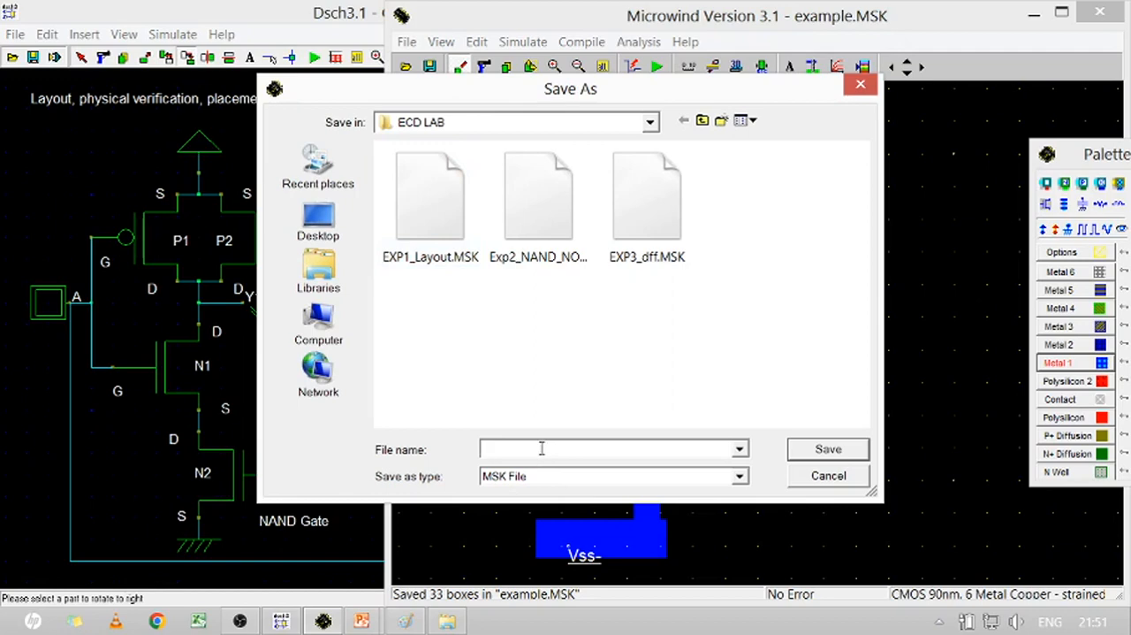
{"action": "type", "text": "EXP2_NAND_NOR"}
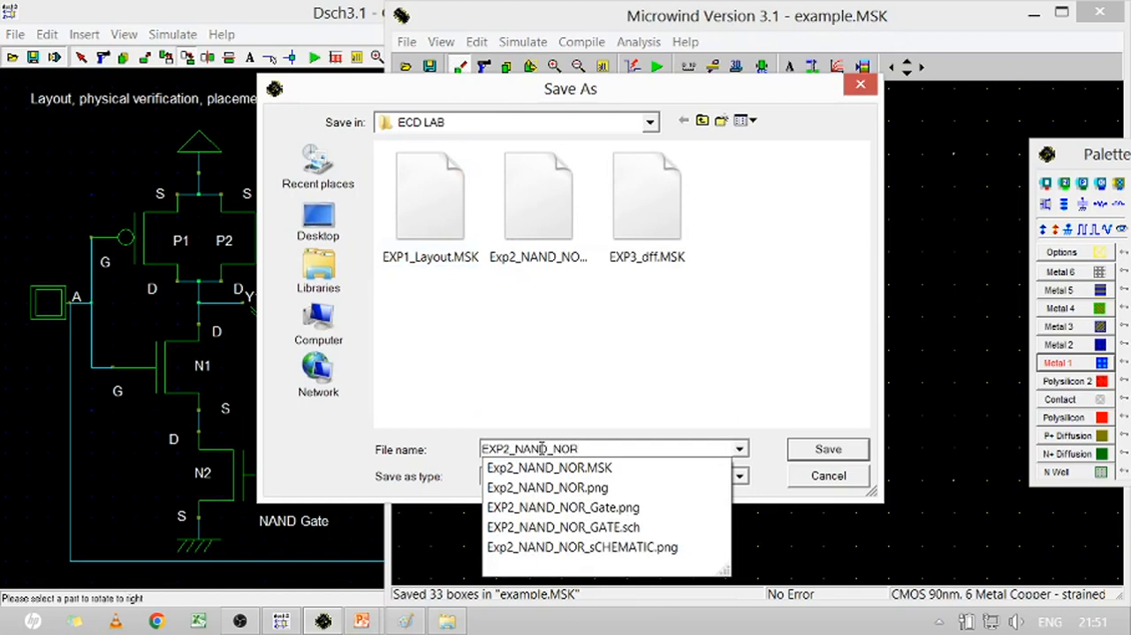
{"action": "type", "text": "_"}
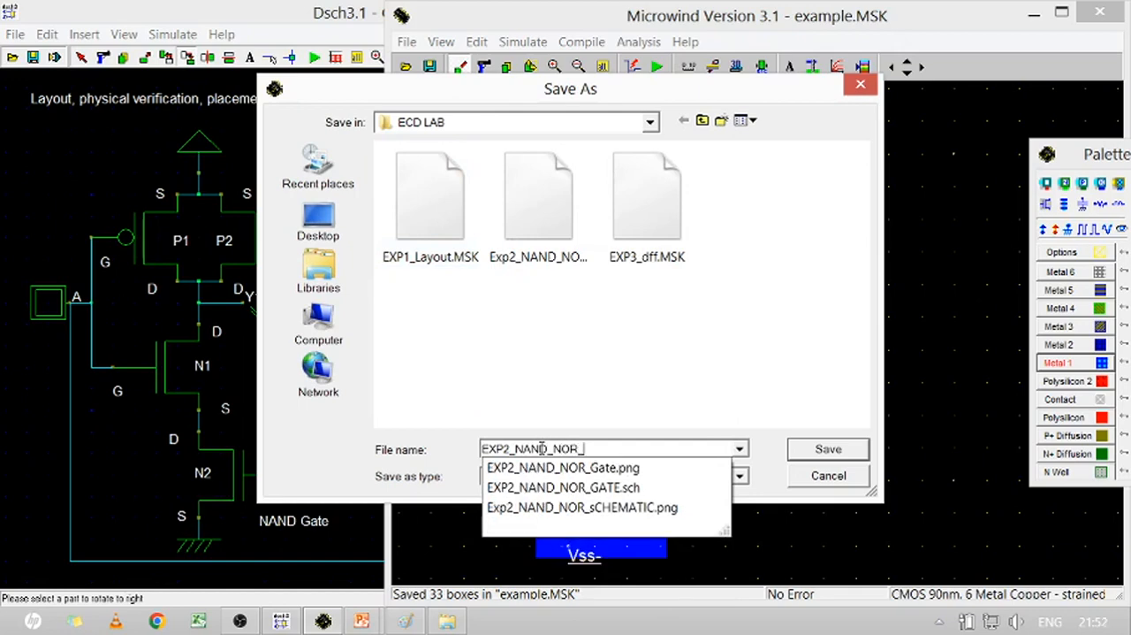
{"action": "type", "text": "GATE"}
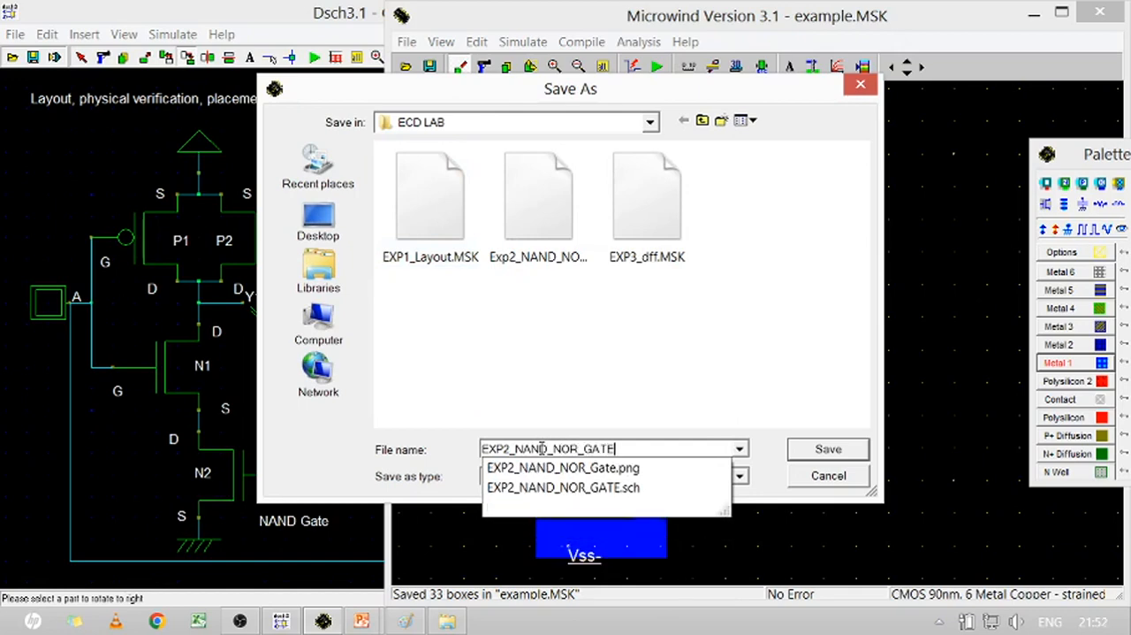
{"action": "left_click", "coordinate": [664, 411]}
{"action": "left_click", "coordinate": [830, 449]}
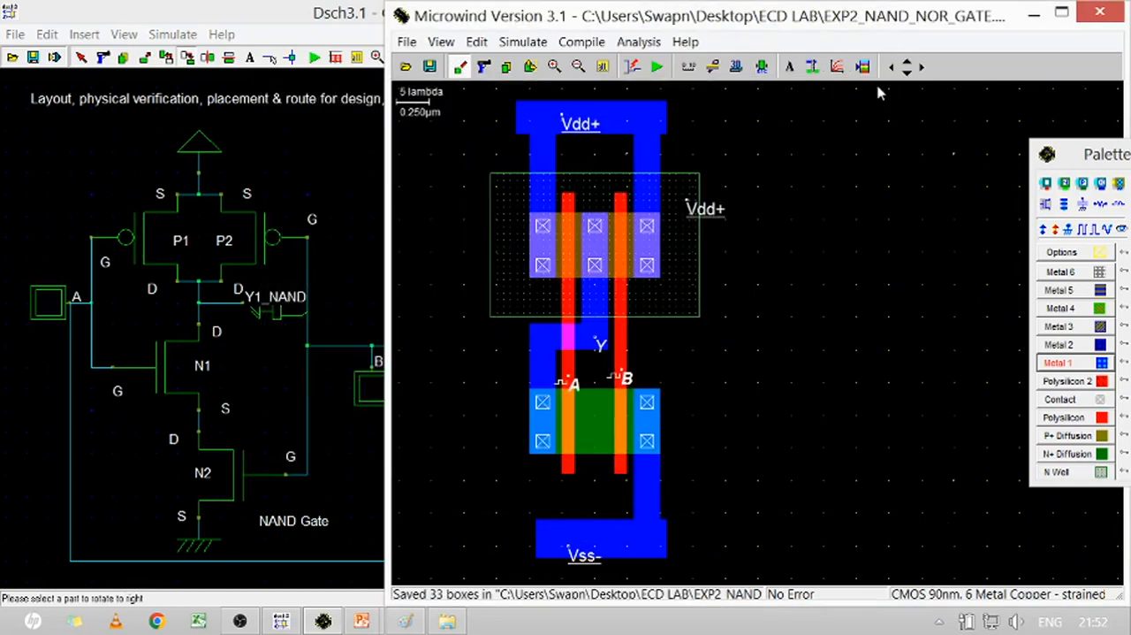
Simulate the NAND layout, examine the A, B and Y waveforms at a 500p time scale, and return to the layout beside the schematic
{"action": "left_click", "coordinate": [1062, 12]}
{"action": "left_click", "coordinate": [265, 58]}
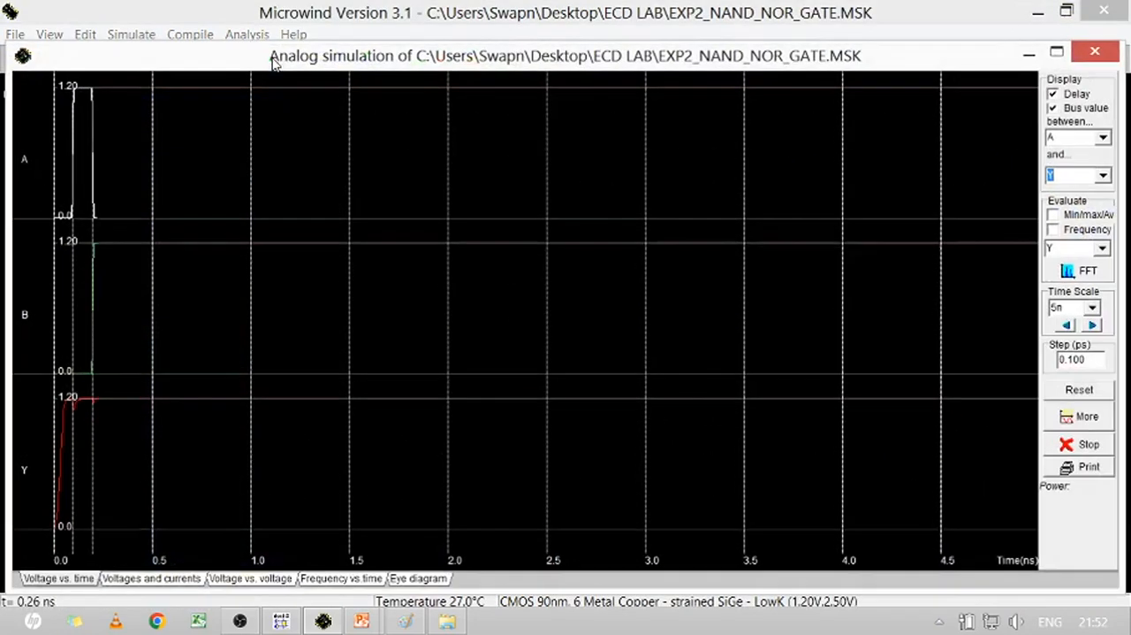
{"action": "left_click", "coordinate": [1093, 306]}
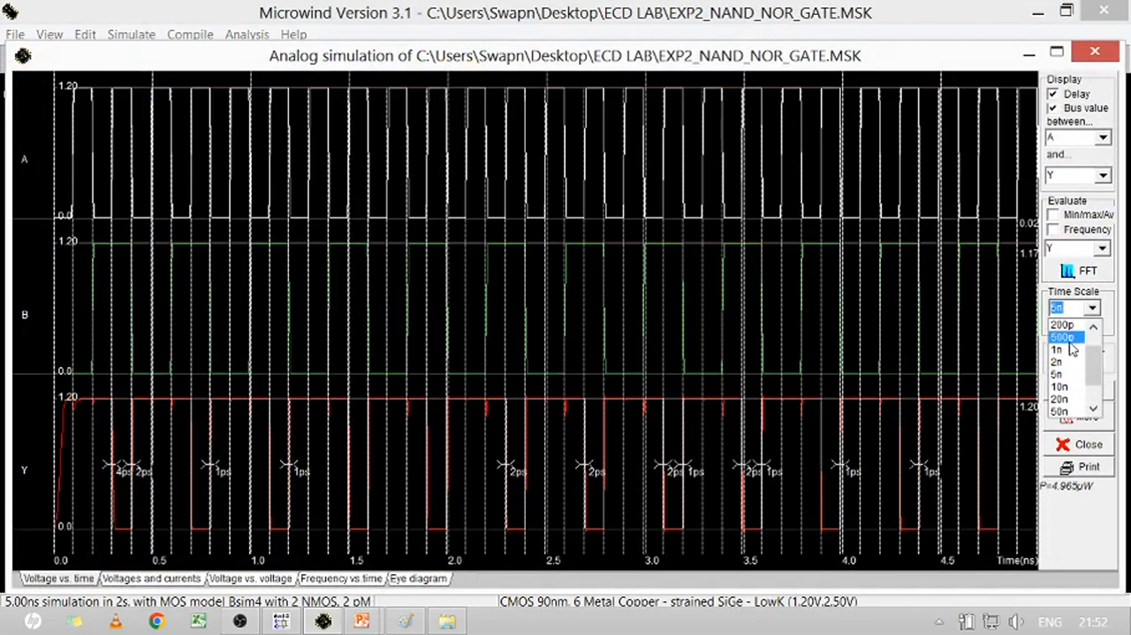
{"action": "left_click", "coordinate": [1072, 347]}
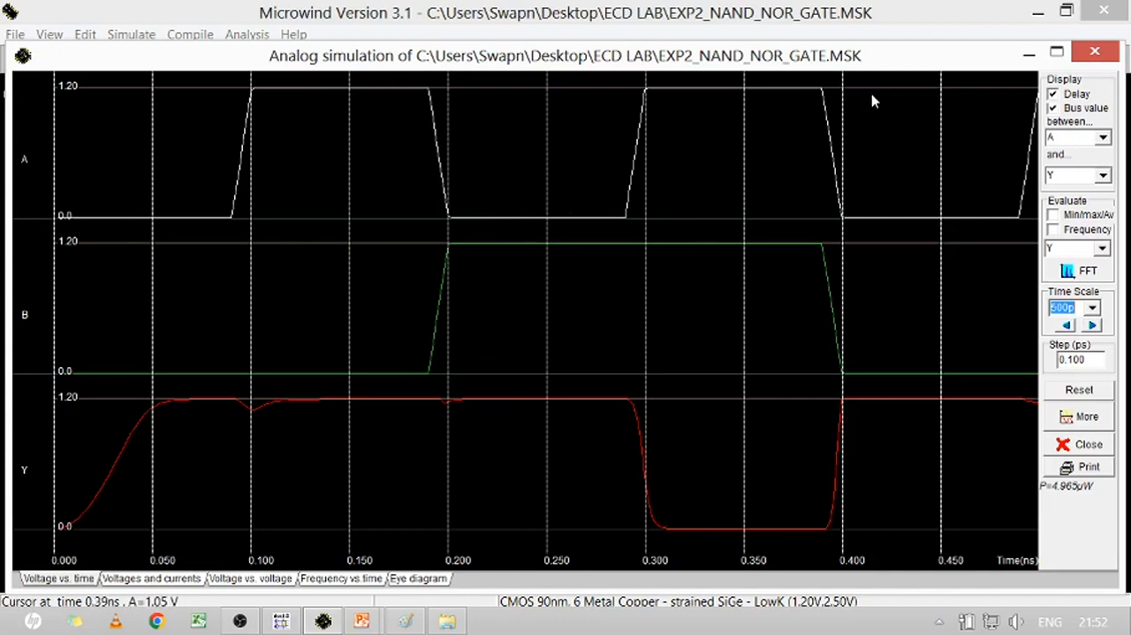
{"action": "left_click", "coordinate": [1095, 53]}
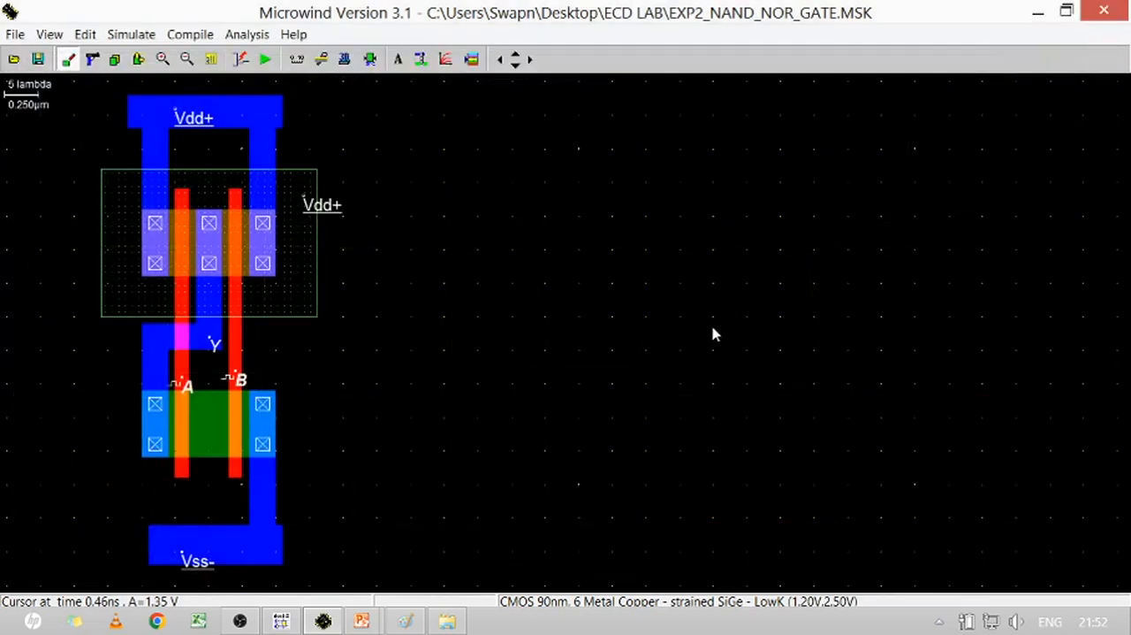
{"action": "key", "text": "super+Right"}
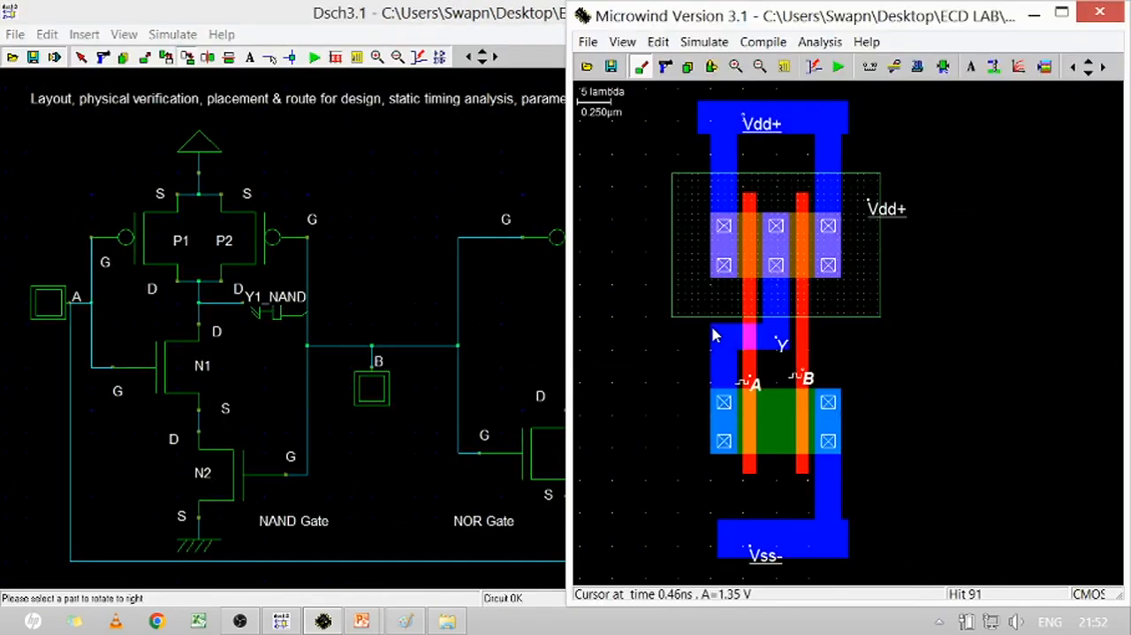
Show the NOR gate schematic beside an empty layout area to the right of the NAND cell
{"action": "left_click", "coordinate": [401, 208]}
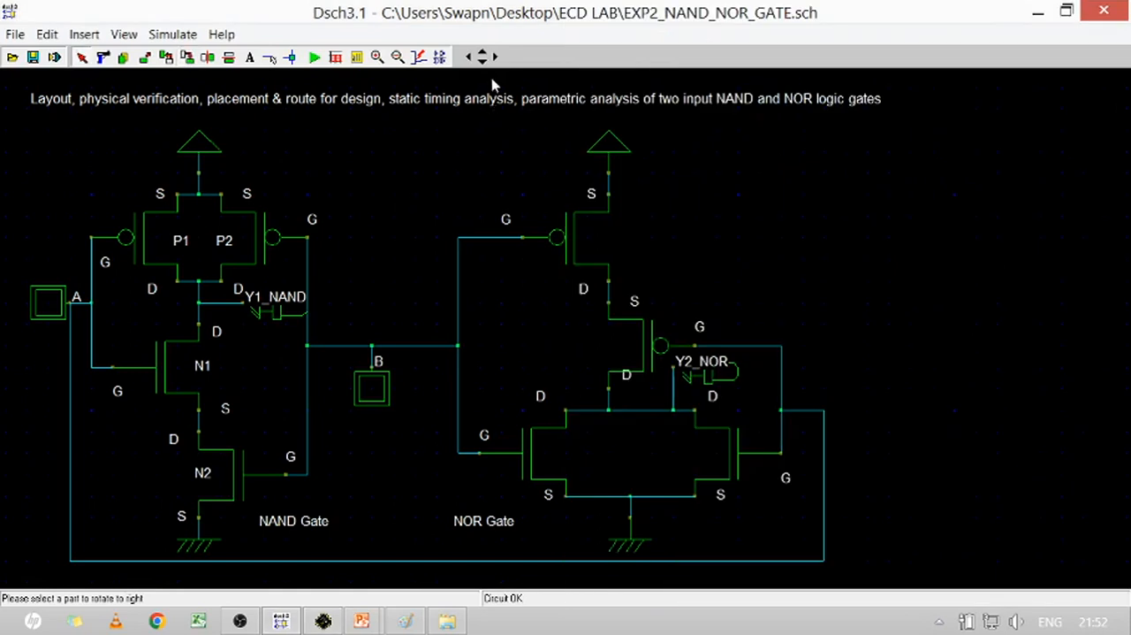
{"action": "left_click", "coordinate": [495, 56]}
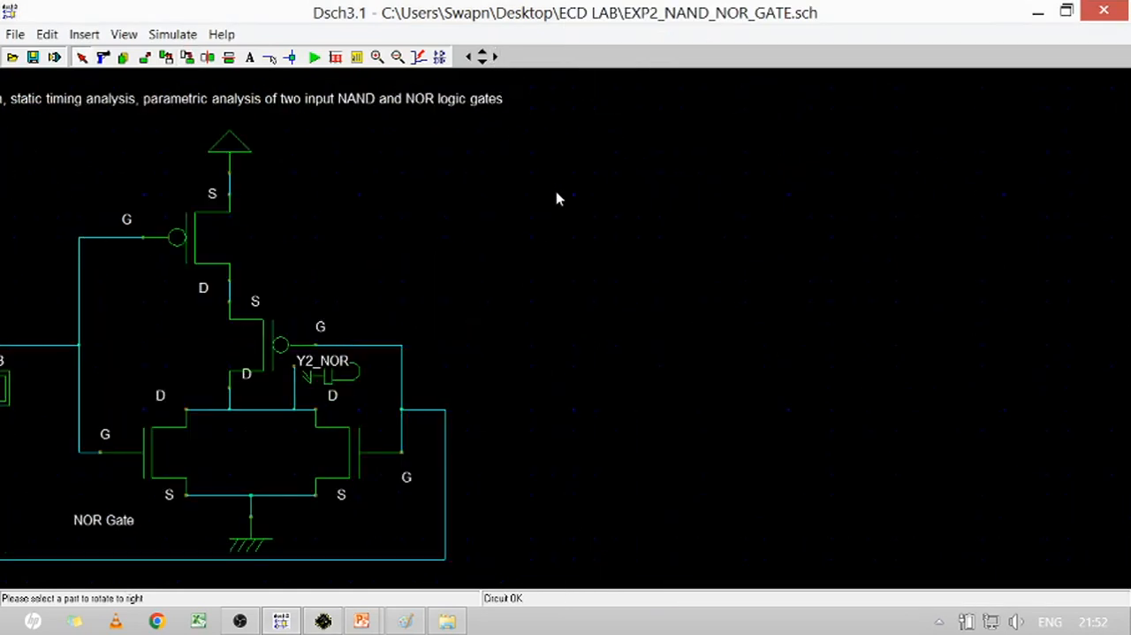
{"action": "key", "text": "alt+Tab"}
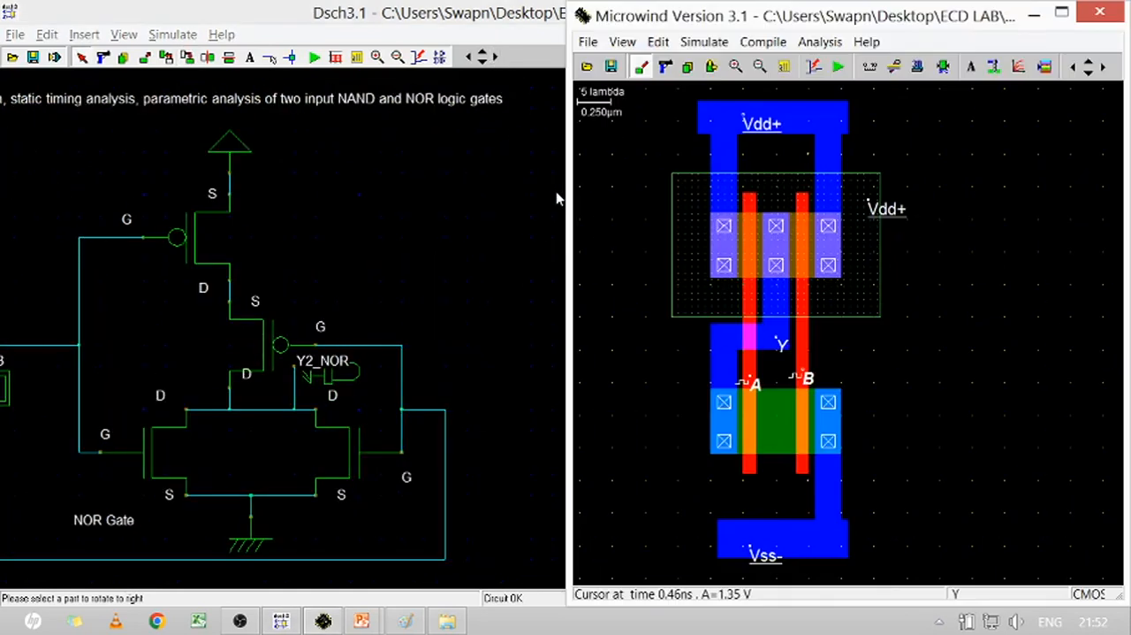
{"action": "left_click", "coordinate": [1106, 70]}
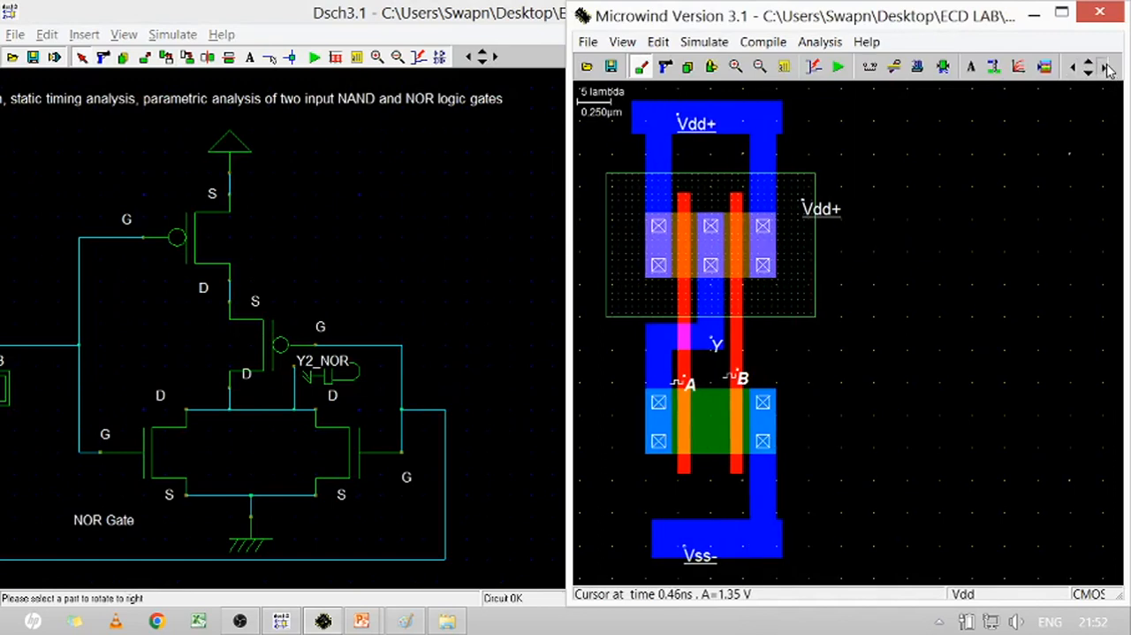
{"action": "left_click", "coordinate": [1107, 70]}
{"action": "left_click", "coordinate": [1106, 69]}
{"action": "left_click", "coordinate": [1107, 70]}
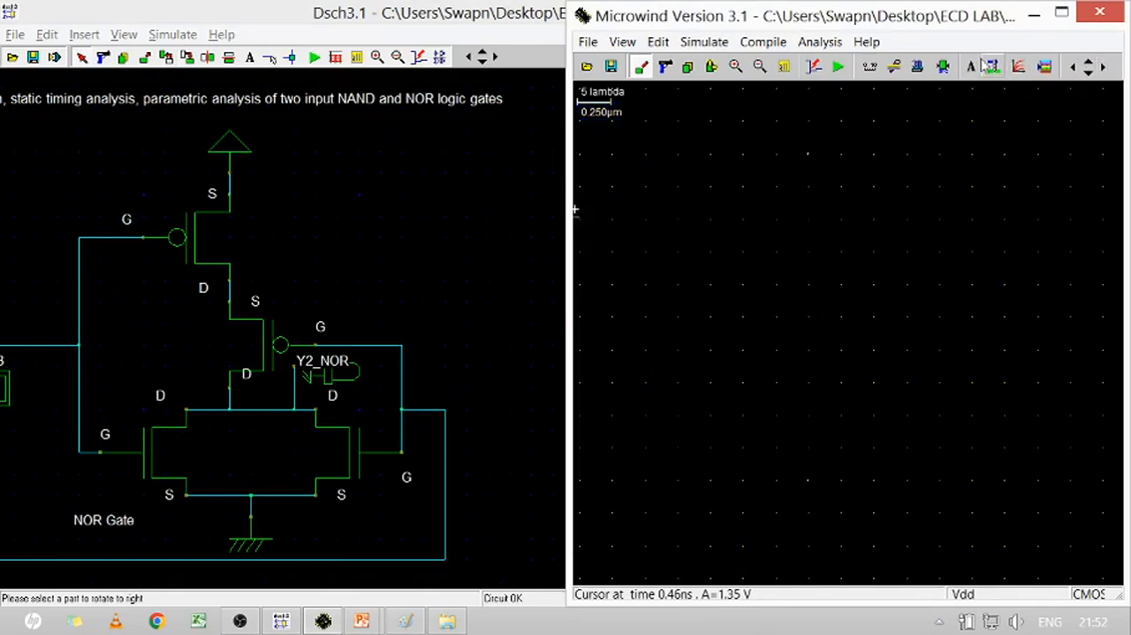
Generate a two-finger low-leakage pMOS, 0.500 µm wide and 0.100 µm long, in the upper part of the empty layout area
{"action": "left_click", "coordinate": [1046, 68]}
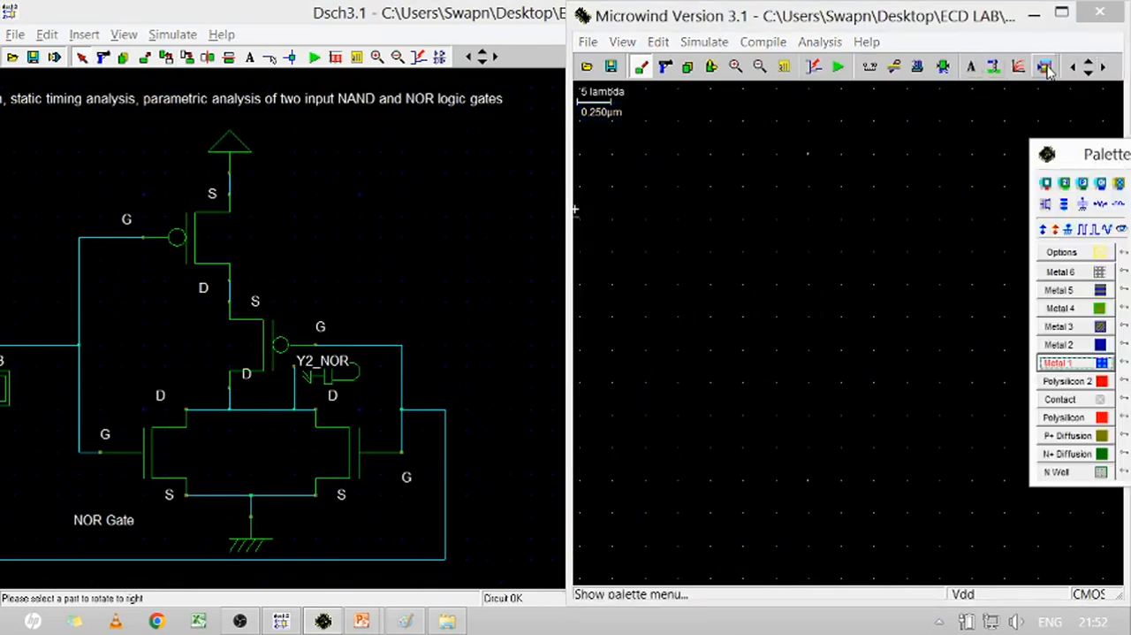
{"action": "left_click", "coordinate": [1044, 205]}
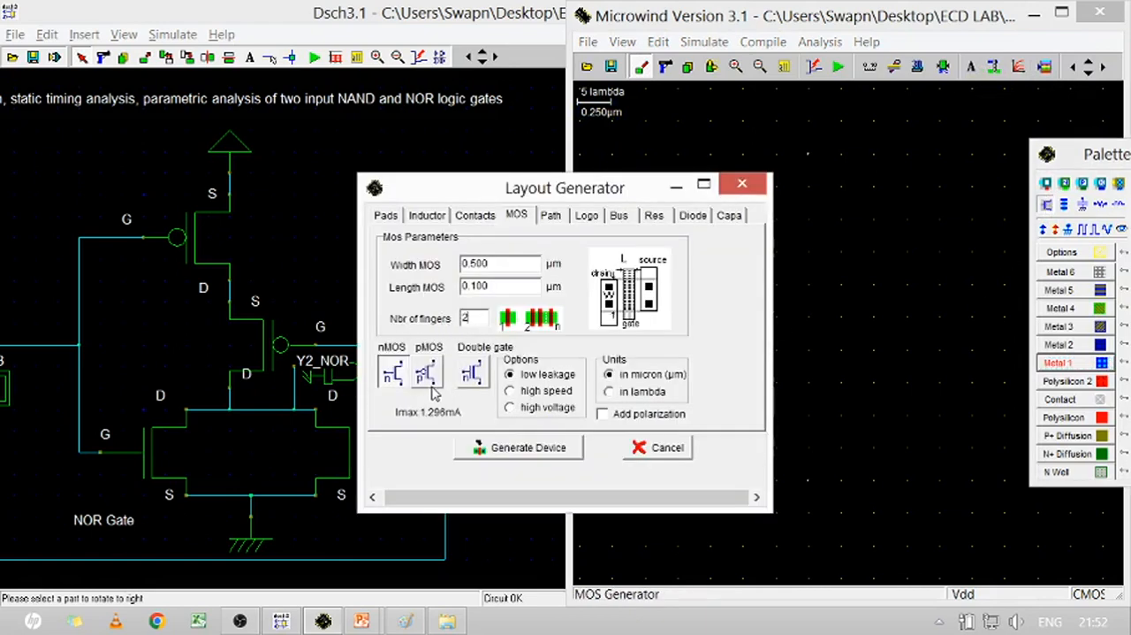
{"action": "left_click", "coordinate": [517, 447]}
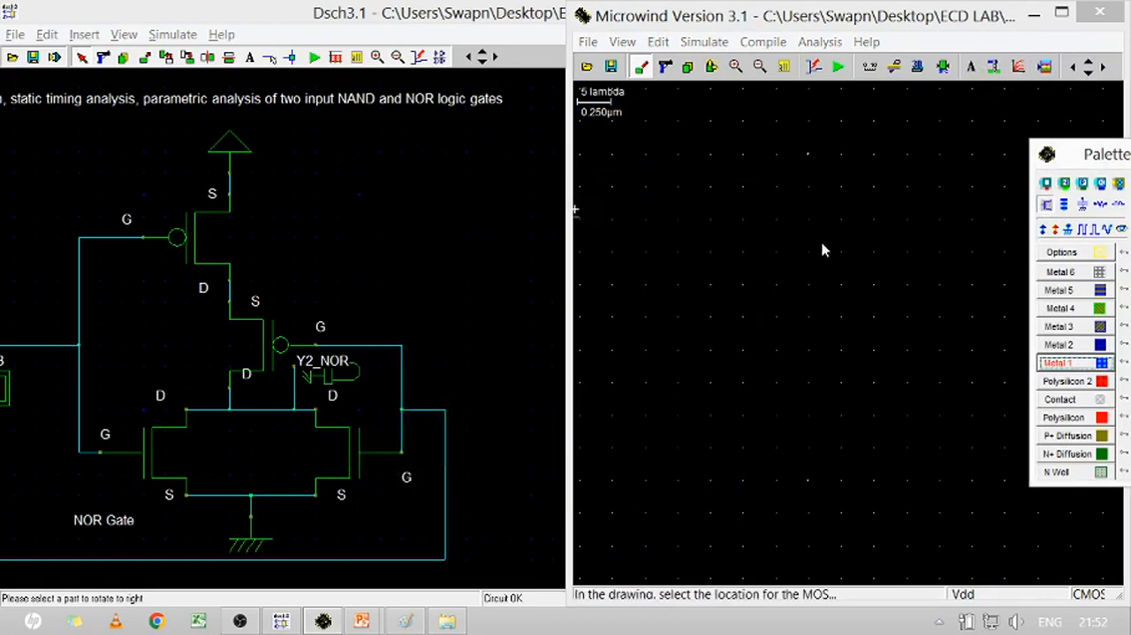
{"action": "left_click", "coordinate": [722, 265]}
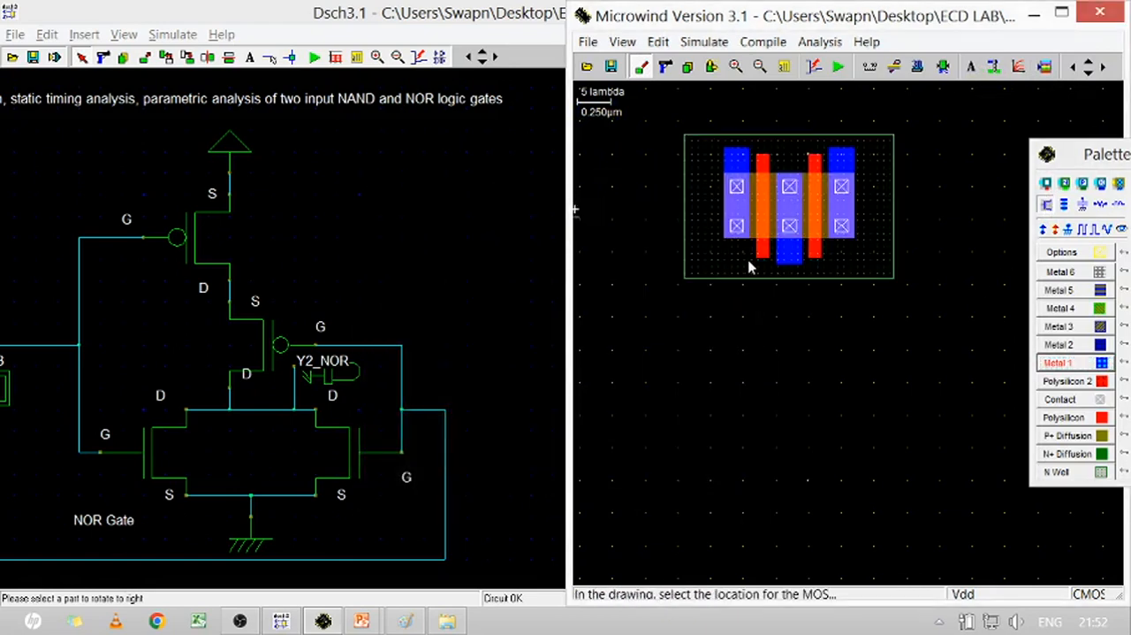
Generate a two-finger low-leakage nMOS, 0.500 µm wide and 0.100 µm long, below the pMOS
{"action": "left_click", "coordinate": [1047, 205]}
{"action": "left_click", "coordinate": [519, 447]}
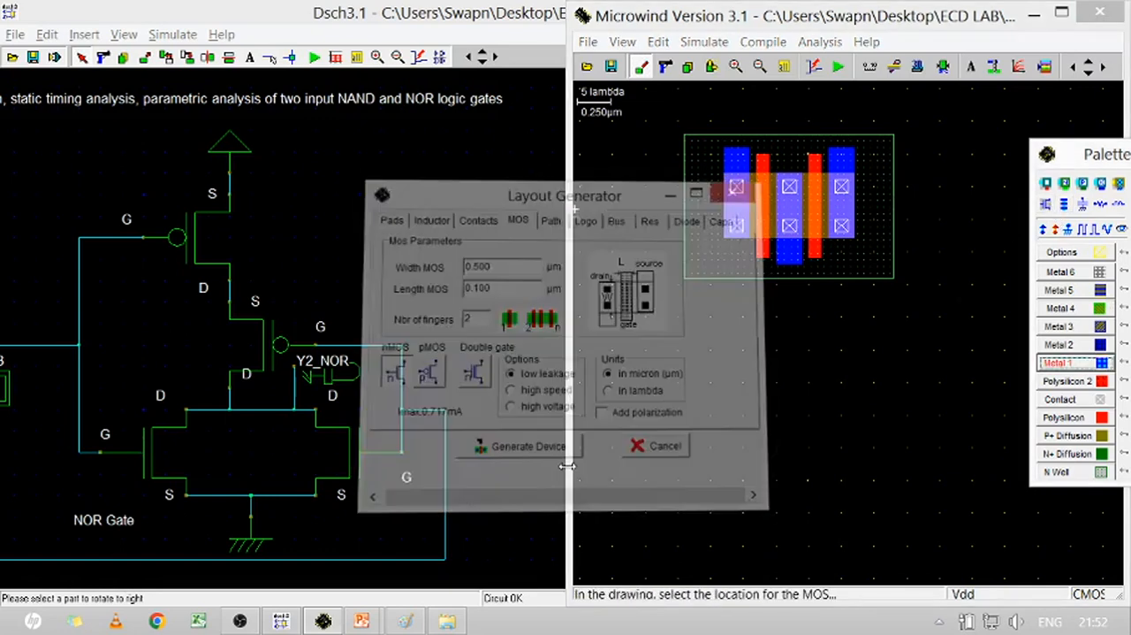
{"action": "left_click", "coordinate": [731, 482]}
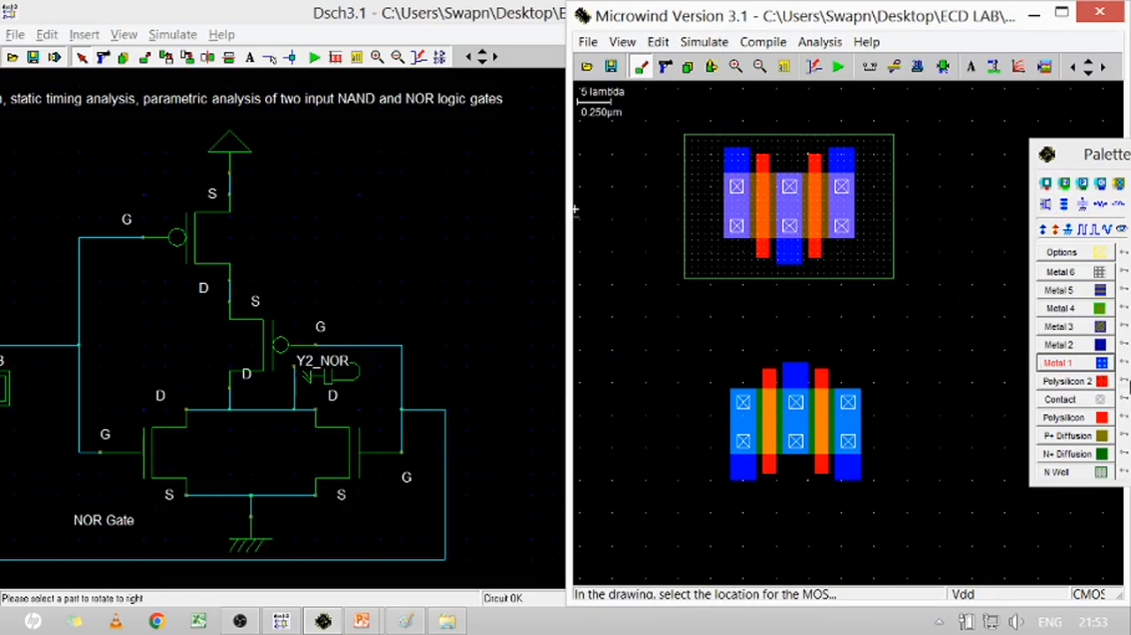
Extend both outer nMOS source strips downward in Metal 1 and join them with a ground rail of about 24 x 5 lambda
{"action": "left_click", "coordinate": [1074, 365]}
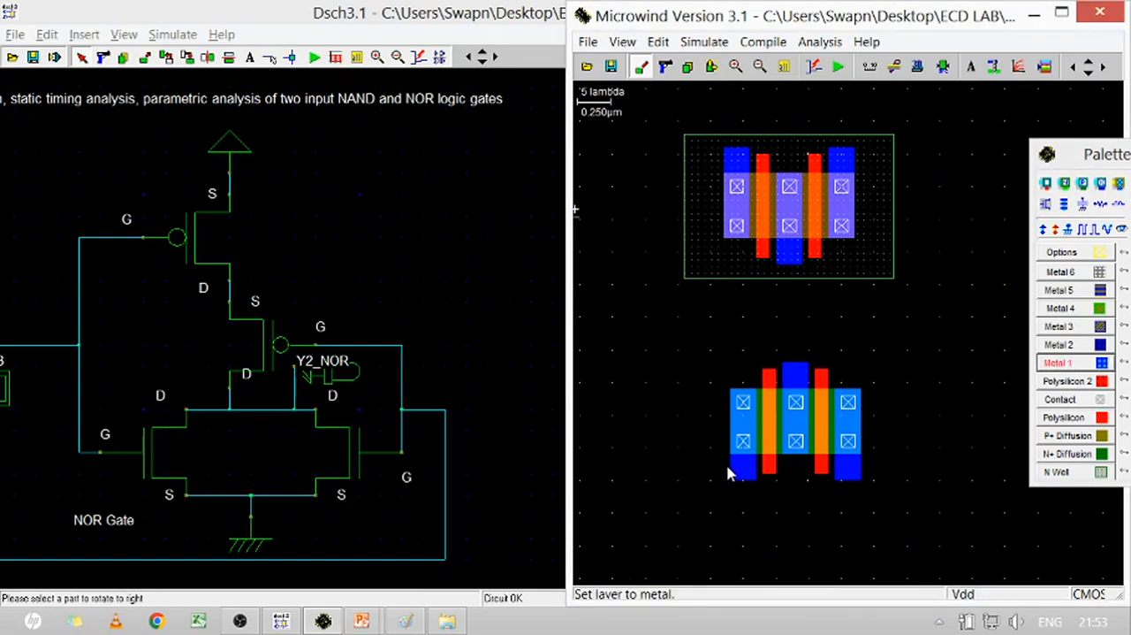
{"action": "left_click_drag", "start_coordinate": [728, 472], "coordinate": [757, 533]}
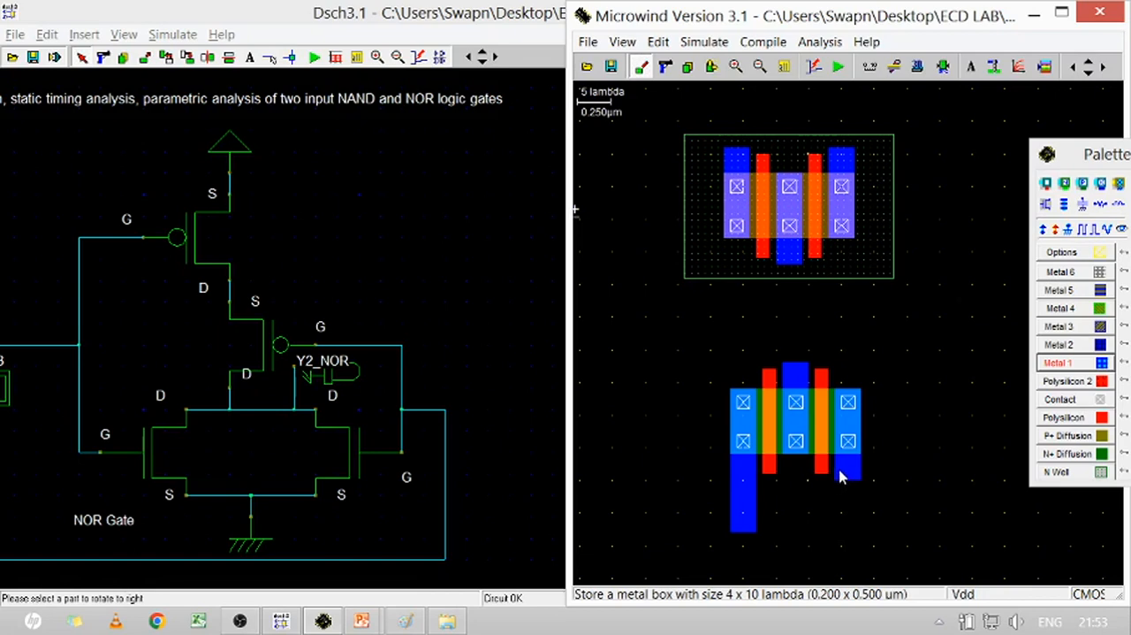
{"action": "left_click_drag", "start_coordinate": [836, 476], "coordinate": [860, 536]}
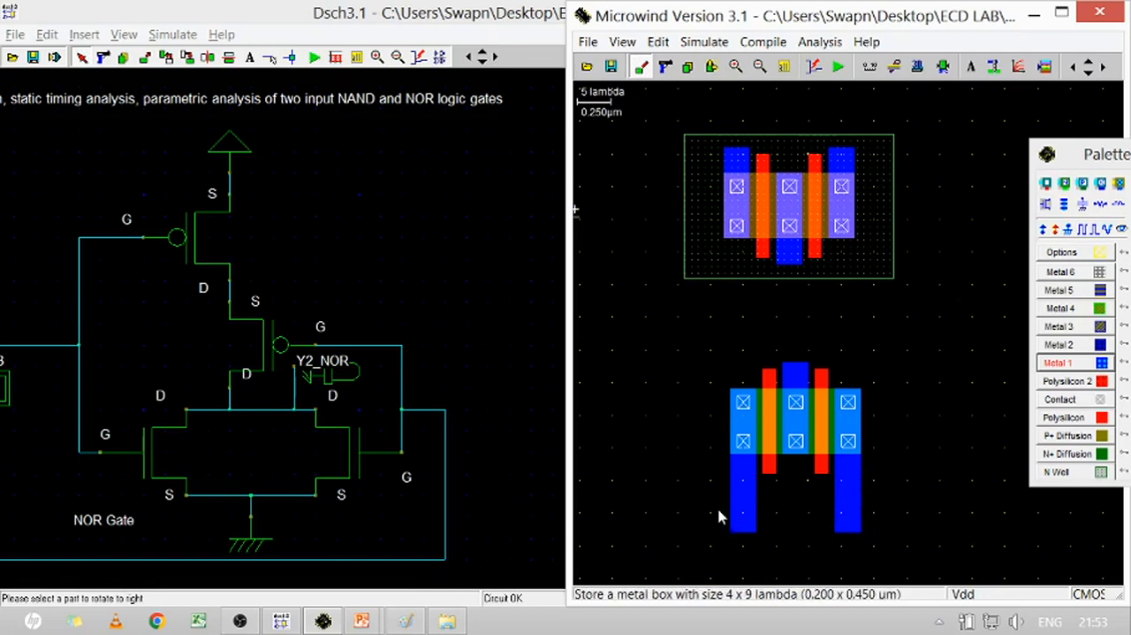
{"action": "left_click_drag", "start_coordinate": [719, 506], "coordinate": [874, 539]}
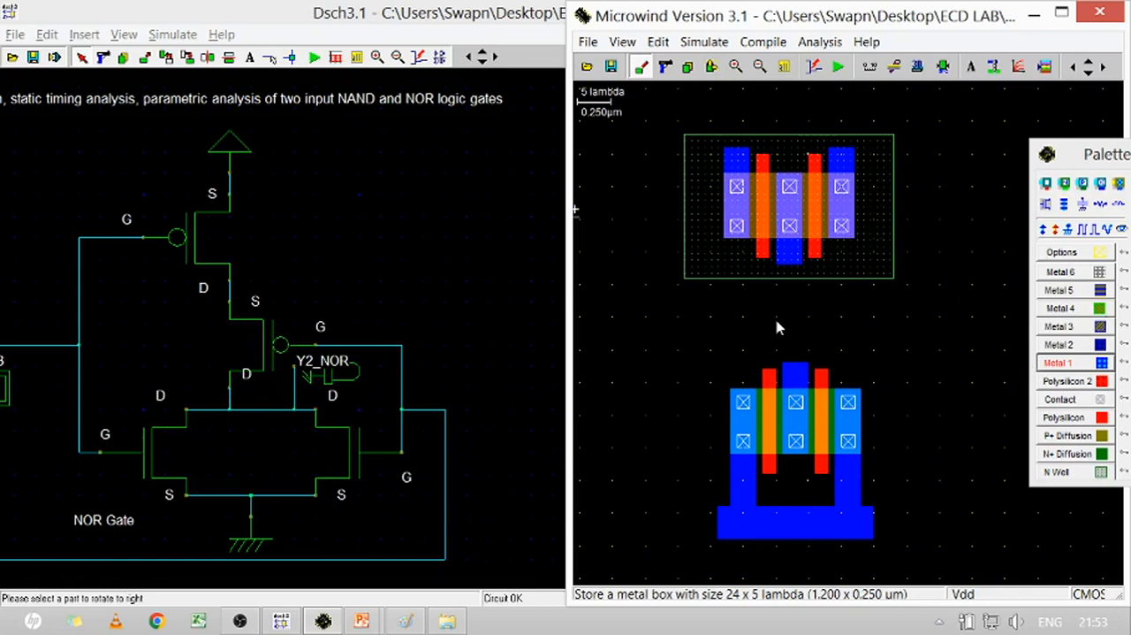
Extend both pMOS gates down to the nMOS gates with polysilicon strips of about 2 x 18 lambda
{"action": "left_click", "coordinate": [1066, 417]}
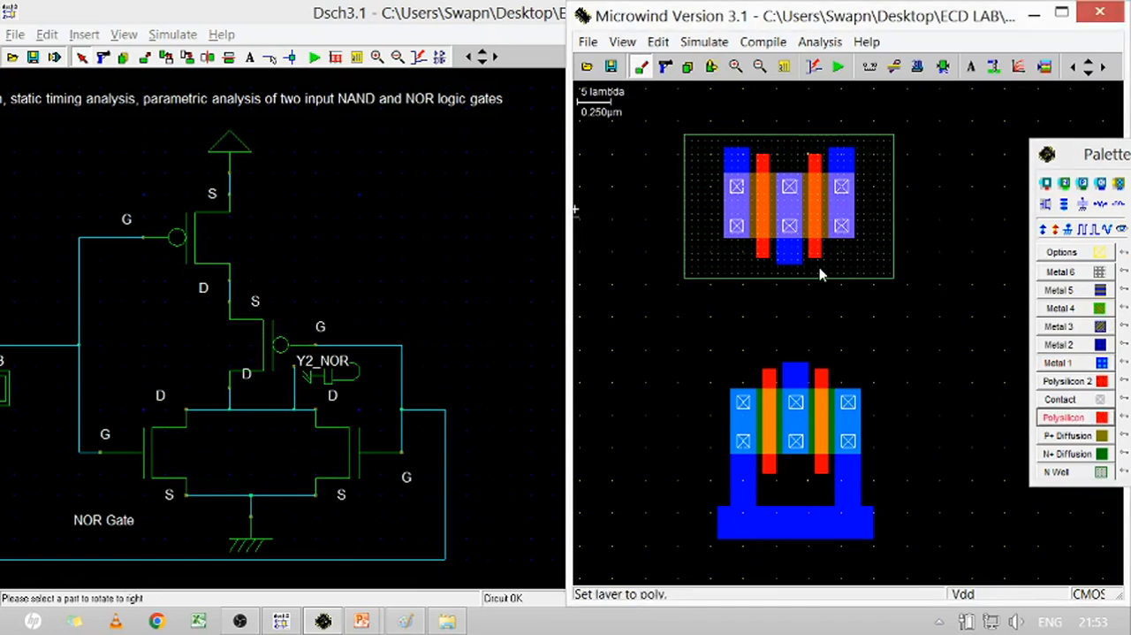
{"action": "left_click_drag", "start_coordinate": [758, 260], "coordinate": [766, 378]}
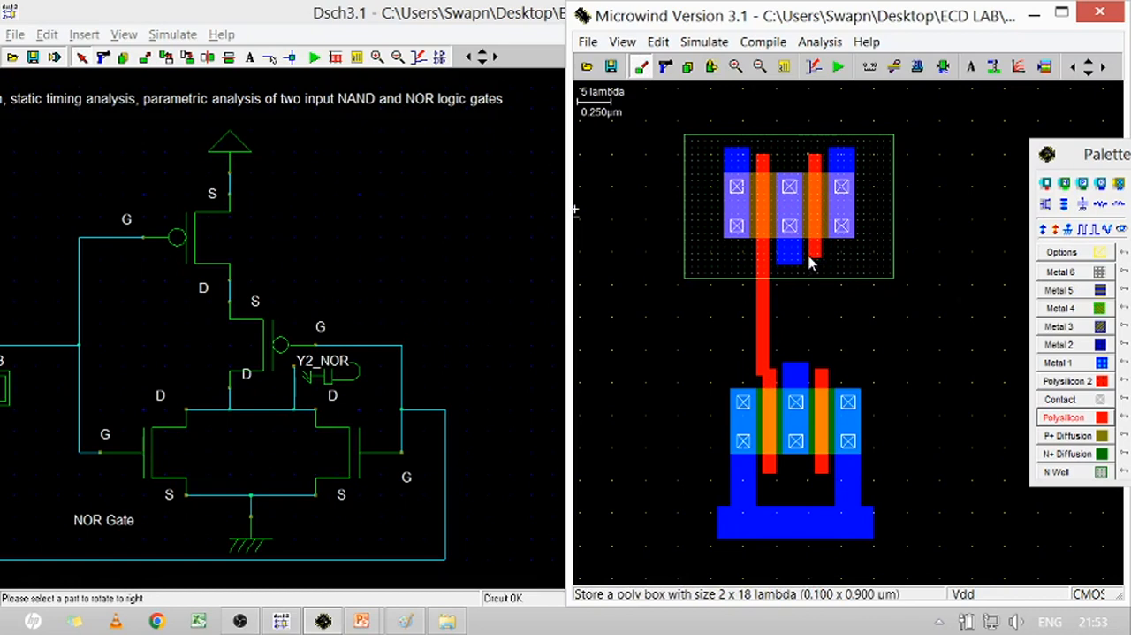
{"action": "left_click_drag", "start_coordinate": [811, 259], "coordinate": [824, 375]}
{"action": "left_click_drag", "start_coordinate": [822, 376], "coordinate": [822, 375]}
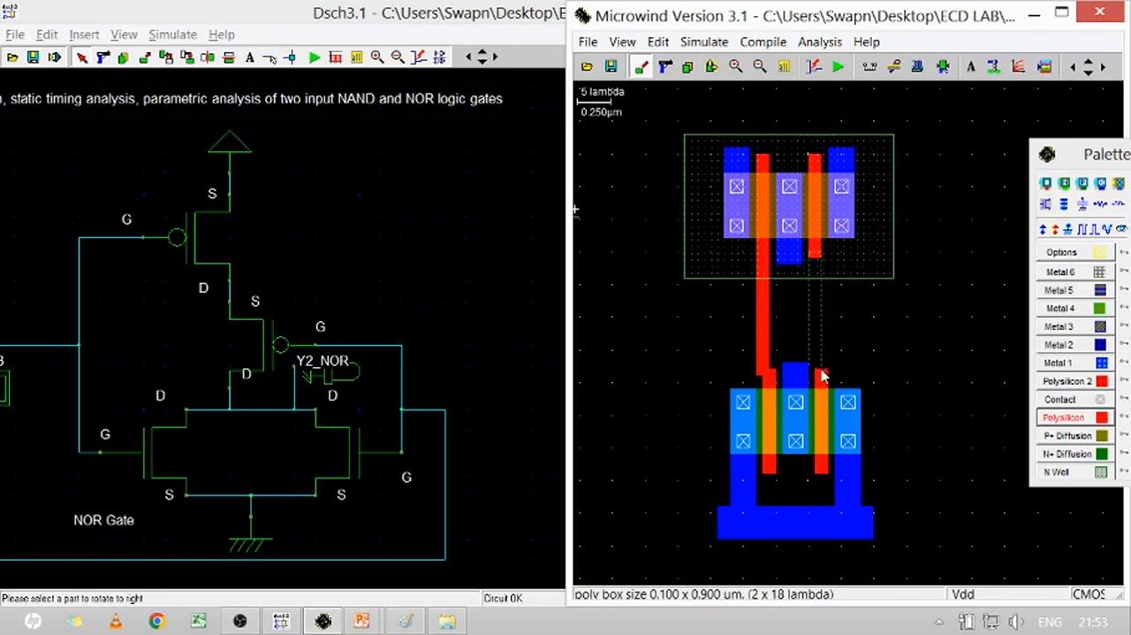
Move the nMOS together with its ground rail slightly left so its gates line up with the pMOS polysilicon strips
{"action": "left_click", "coordinate": [711, 69]}
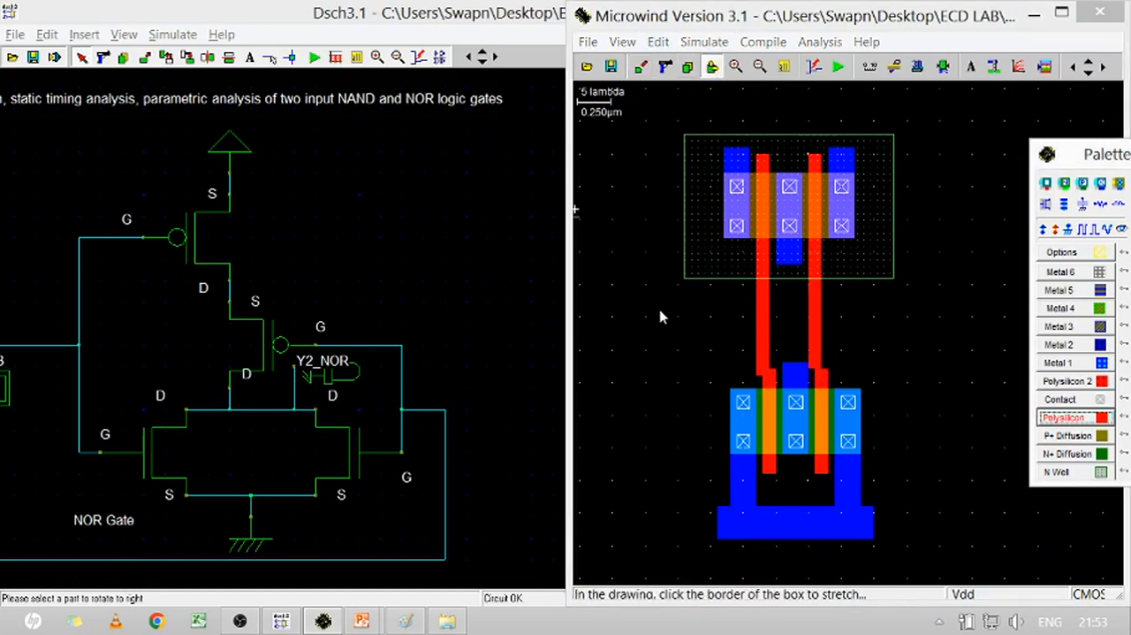
{"action": "left_click_drag", "start_coordinate": [633, 347], "coordinate": [979, 596]}
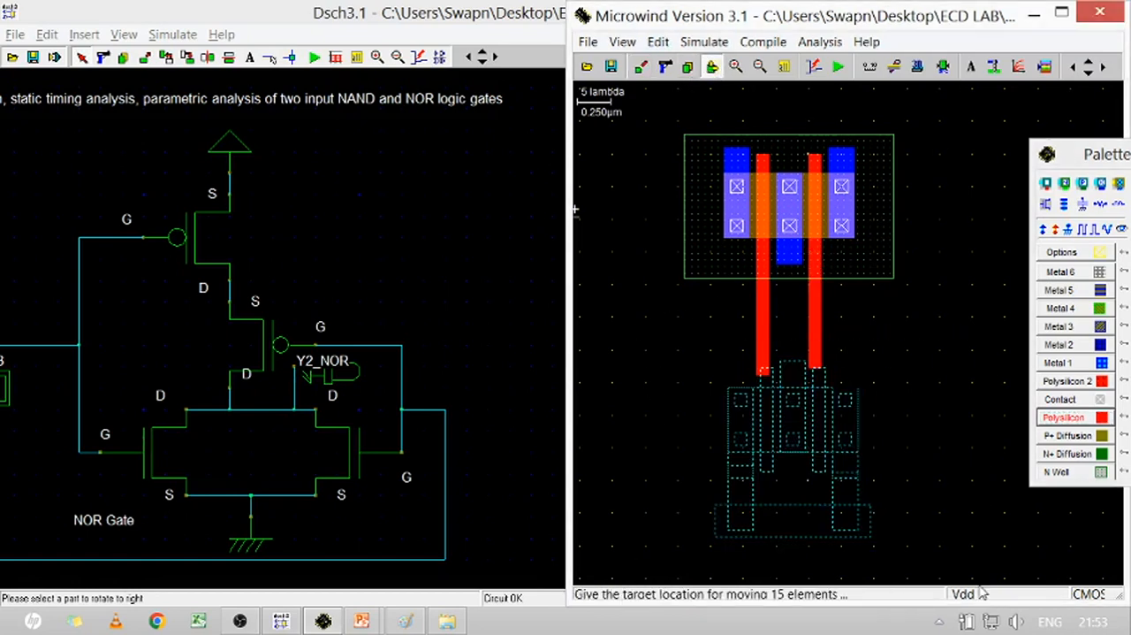
{"action": "left_click", "coordinate": [975, 573]}
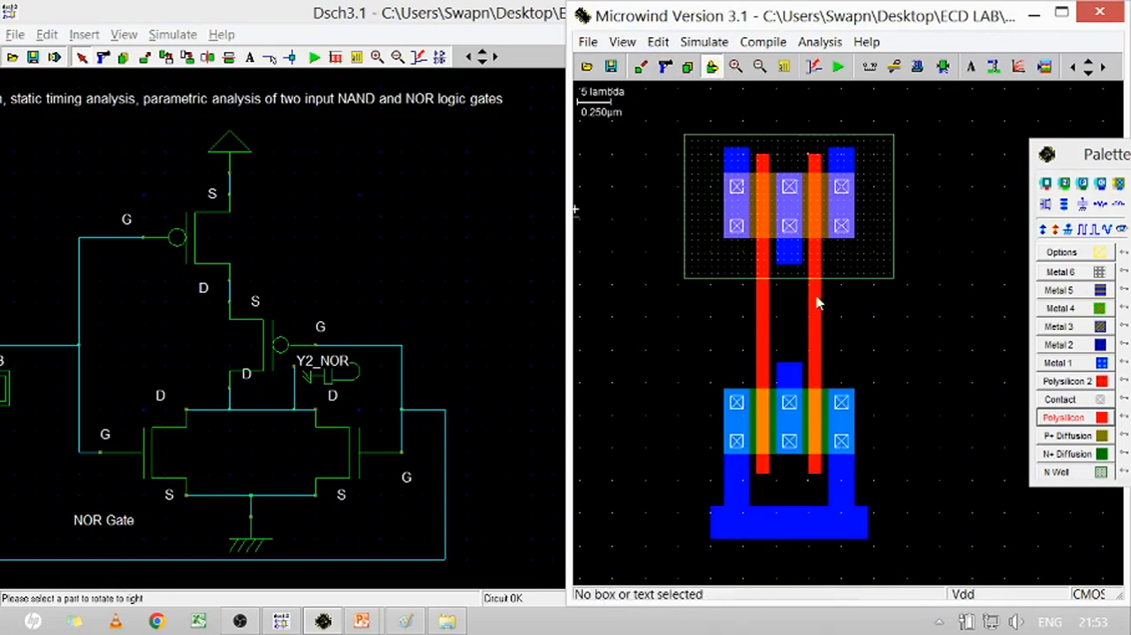
Route Metal 1 from the nMOS central drain up and across the right gate to the pMOS right contact strip
{"action": "left_click", "coordinate": [1076, 363]}
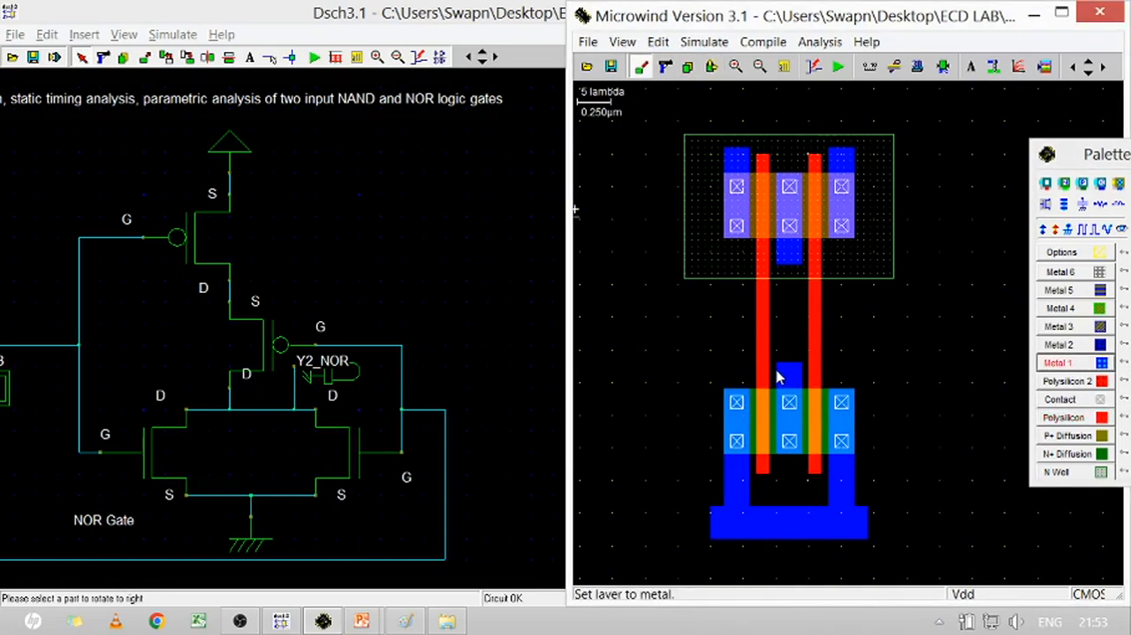
{"action": "mouse_move", "coordinate": [798, 368]}
{"action": "left_mouse_down"}
{"action": "mouse_move", "coordinate": [777, 354]}
{"action": "mouse_move", "coordinate": [780, 320]}
{"action": "mouse_move", "coordinate": [816, 354]}
{"action": "mouse_move", "coordinate": [806, 376]}
{"action": "left_mouse_up"}
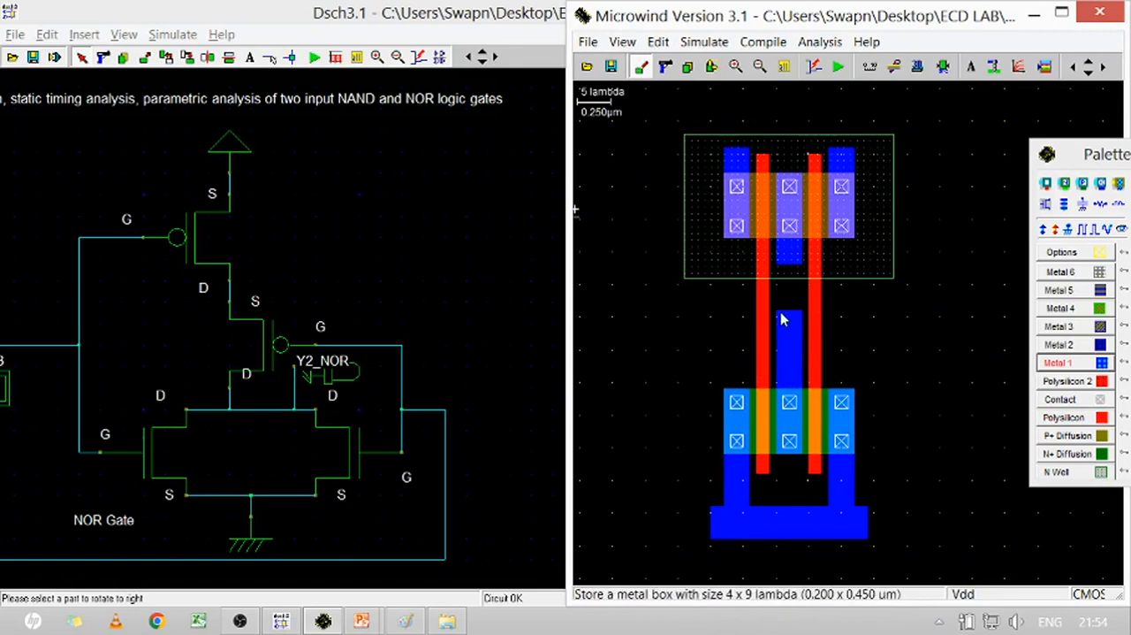
{"action": "left_click_drag", "start_coordinate": [780, 319], "coordinate": [851, 344]}
{"action": "left_click_drag", "start_coordinate": [828, 238], "coordinate": [855, 337]}
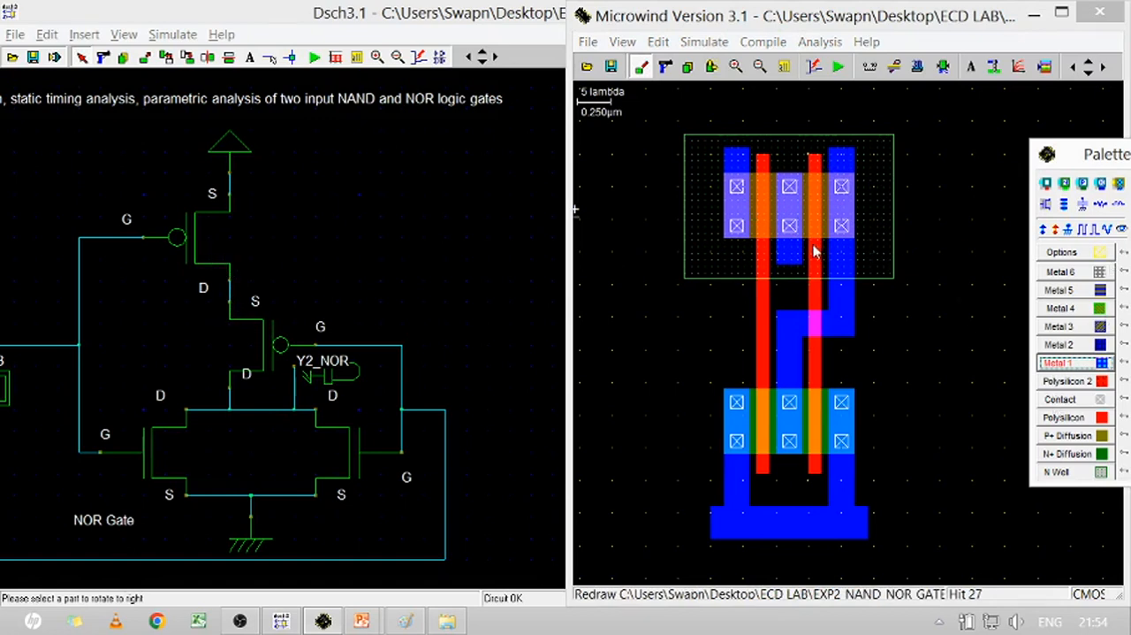
Delete the central Metal 1 strip and its two contacts from the pMOS
{"action": "left_click", "coordinate": [667, 69]}
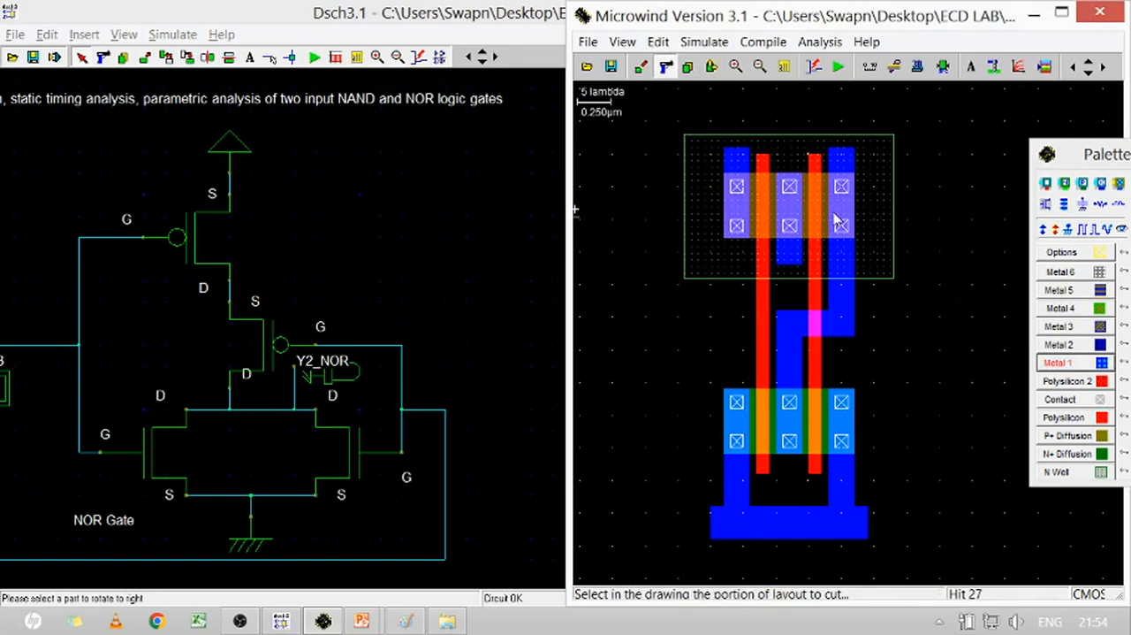
{"action": "left_click", "coordinate": [791, 259]}
{"action": "left_click", "coordinate": [790, 228]}
{"action": "left_click", "coordinate": [789, 186]}
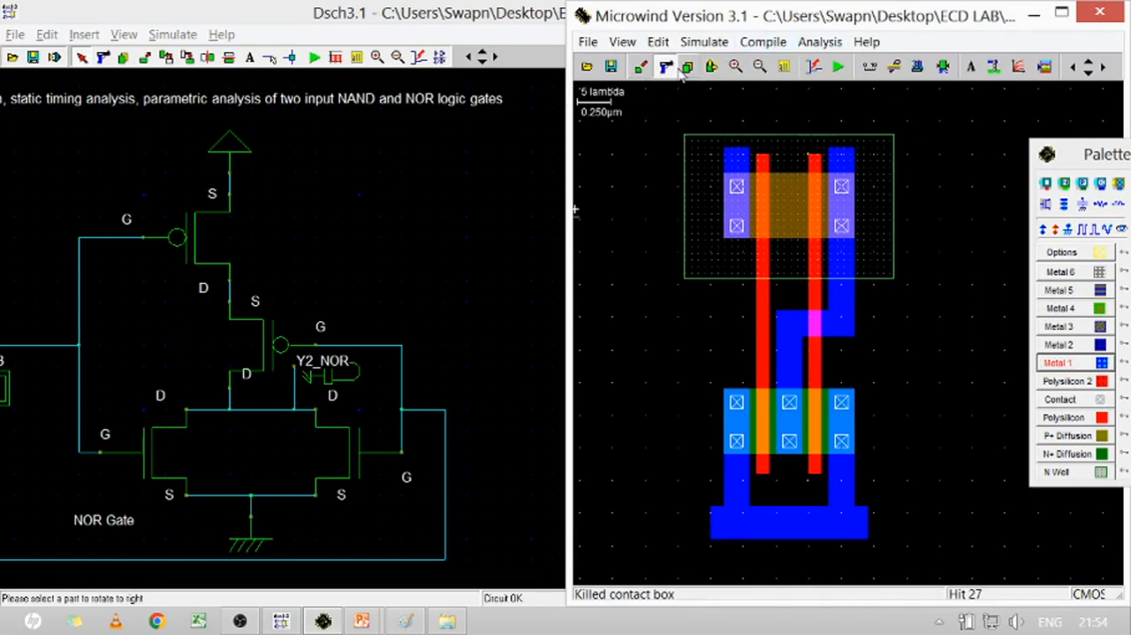
Extend the pMOS left source upward in Metal 1 by about 4 x 9 lambda and cap it with a supply rail of about 29 x 6 lambda
{"action": "left_click", "coordinate": [1102, 366]}
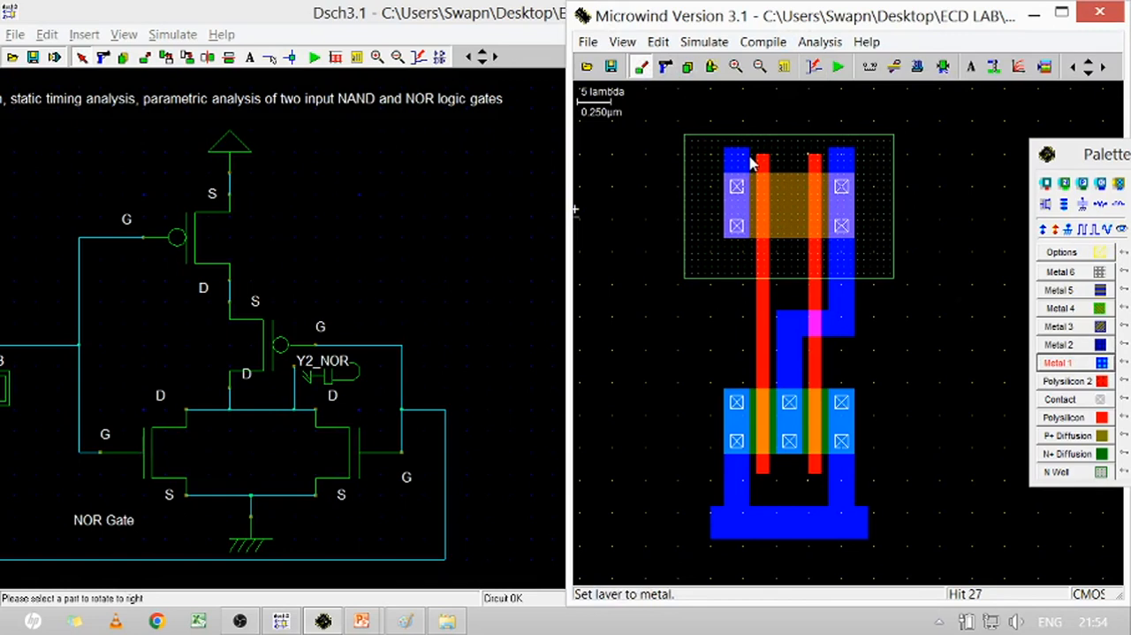
{"action": "left_click_drag", "start_coordinate": [750, 162], "coordinate": [724, 105]}
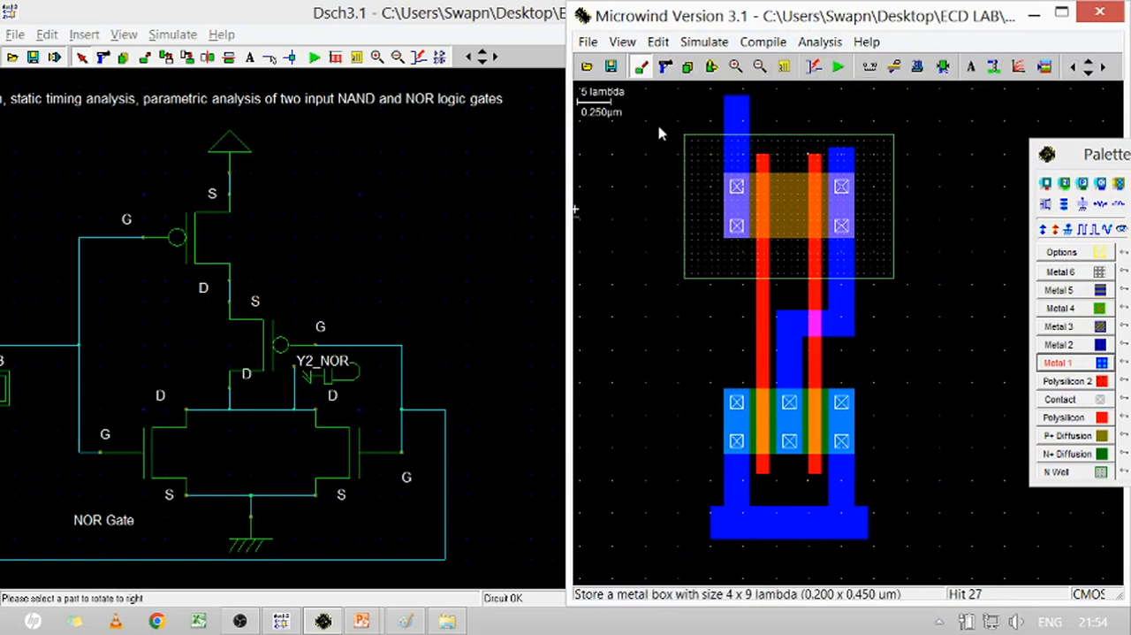
{"action": "left_click", "coordinate": [1089, 60]}
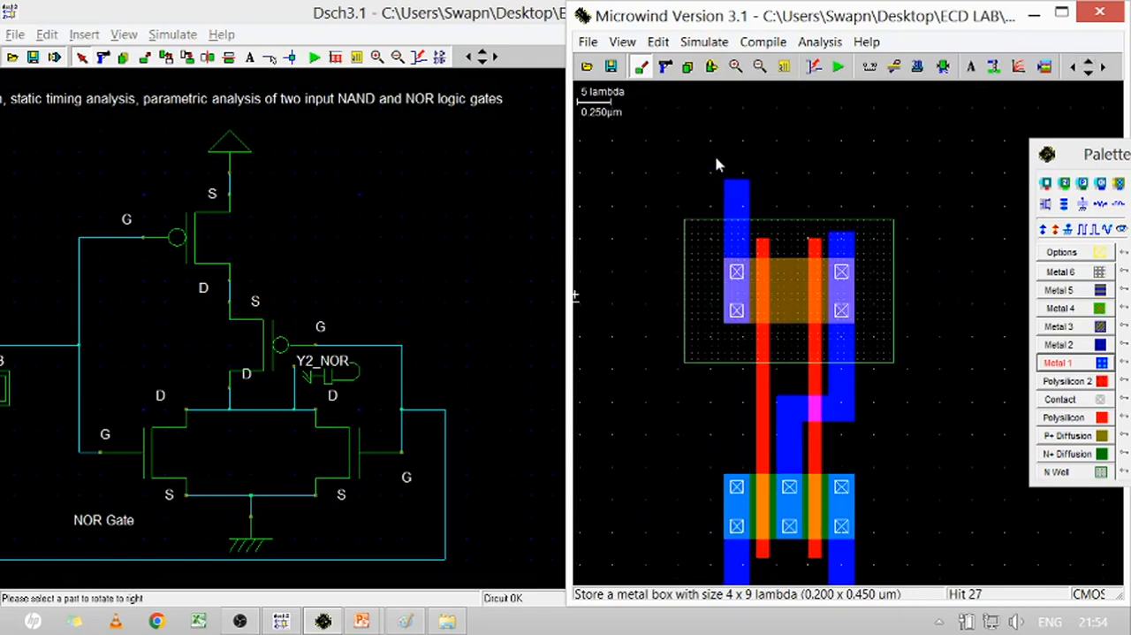
{"action": "left_click_drag", "start_coordinate": [700, 156], "coordinate": [887, 191]}
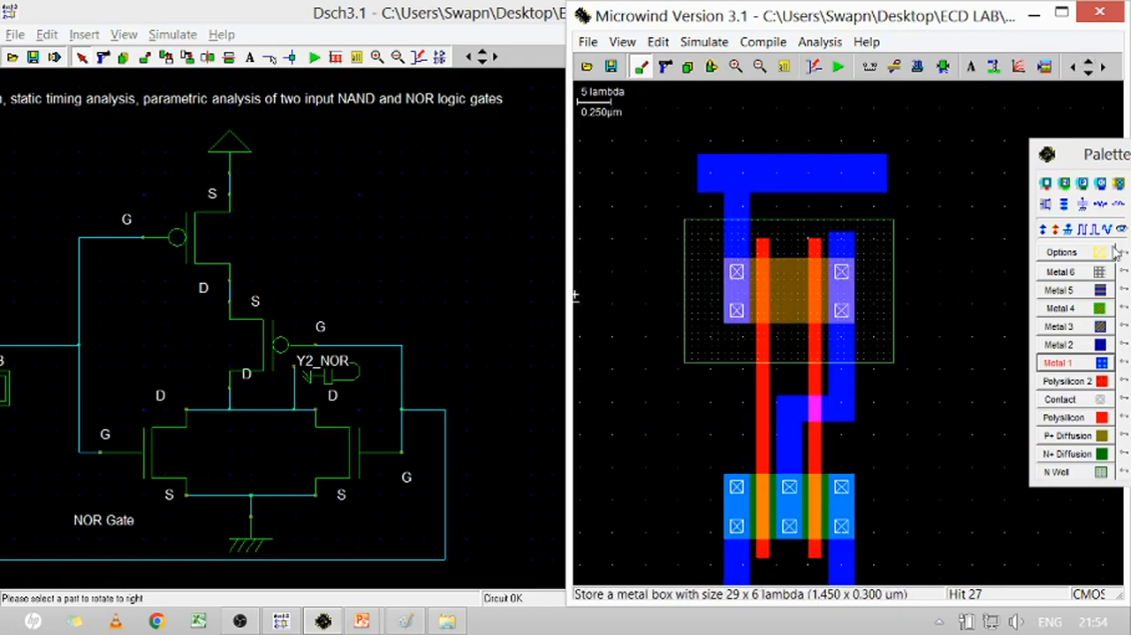
Cover the pMOS right contacts with a new Metal 1 box and delete the Metal 1 stub protruding above them
{"action": "left_click", "coordinate": [881, 249]}
{"action": "left_click", "coordinate": [1086, 362]}
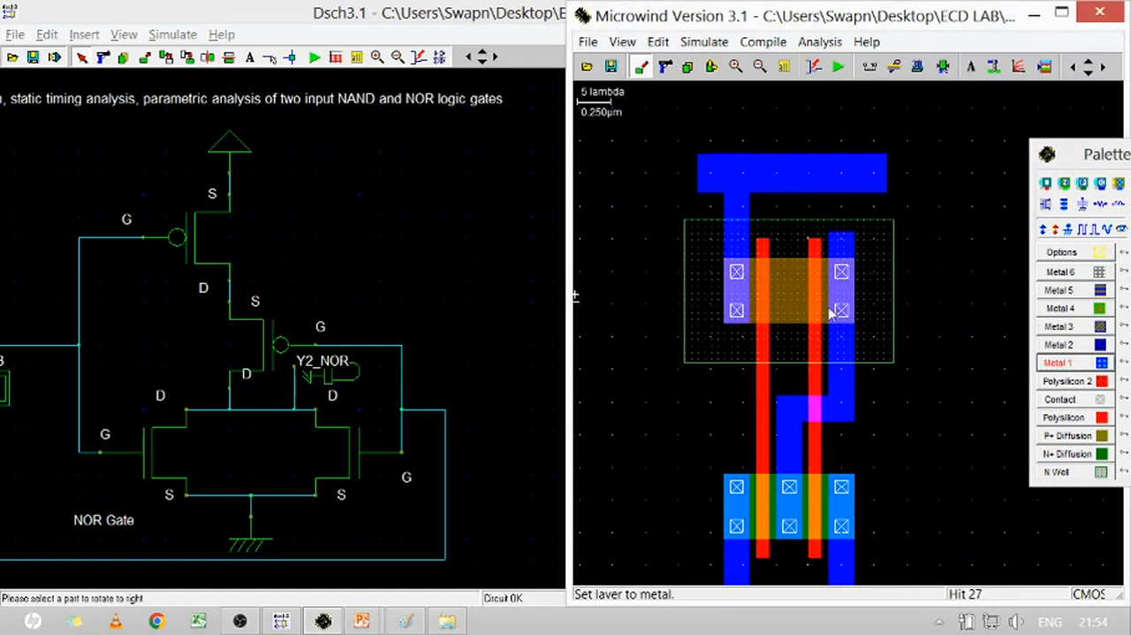
{"action": "left_click_drag", "start_coordinate": [831, 265], "coordinate": [849, 304]}
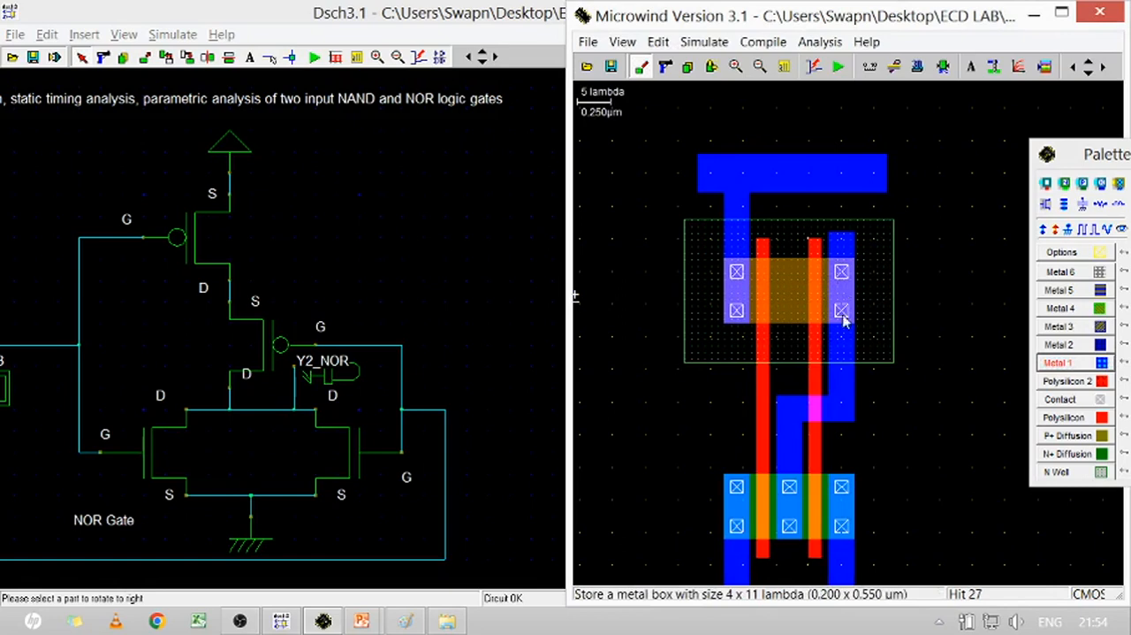
{"action": "left_click", "coordinate": [666, 66]}
{"action": "left_click", "coordinate": [855, 247]}
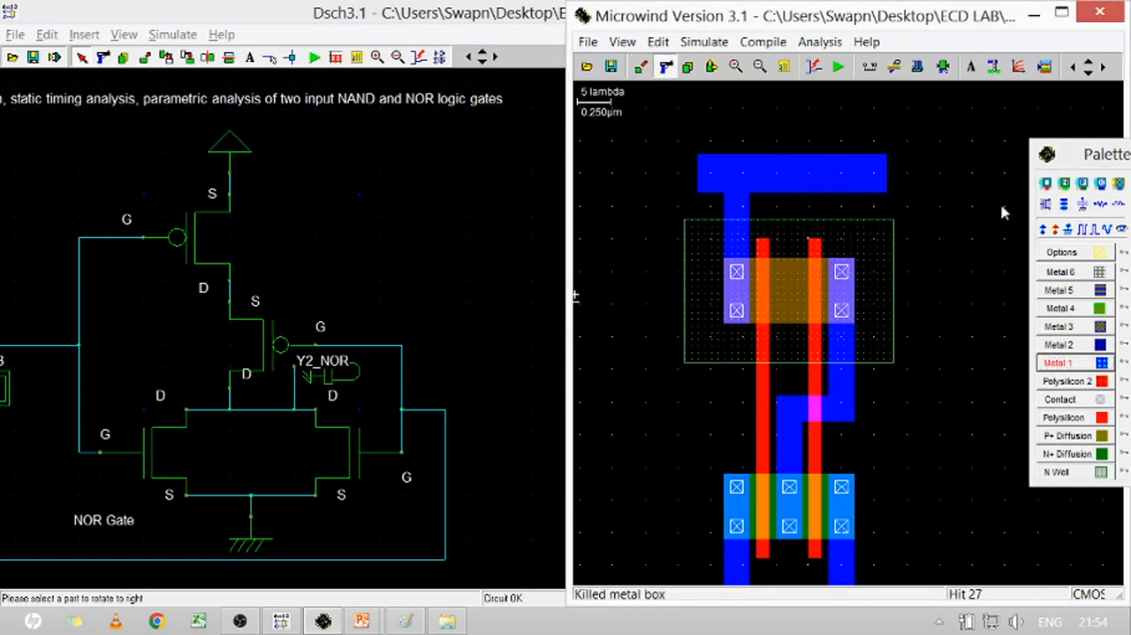
{"action": "left_click", "coordinate": [968, 279]}
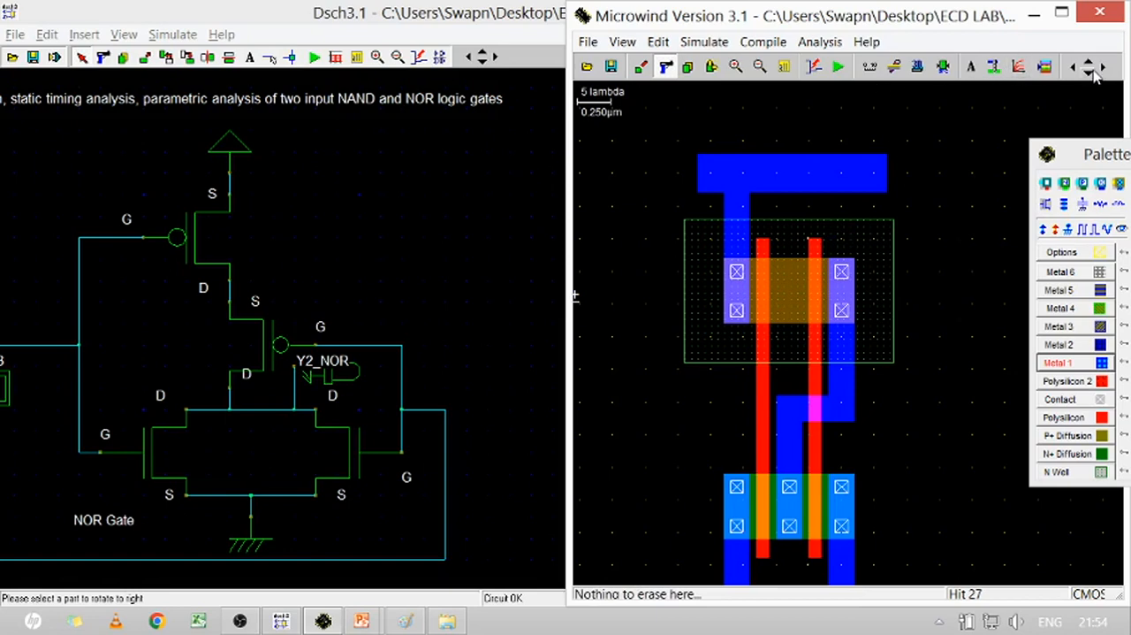
{"action": "left_click", "coordinate": [1094, 74]}
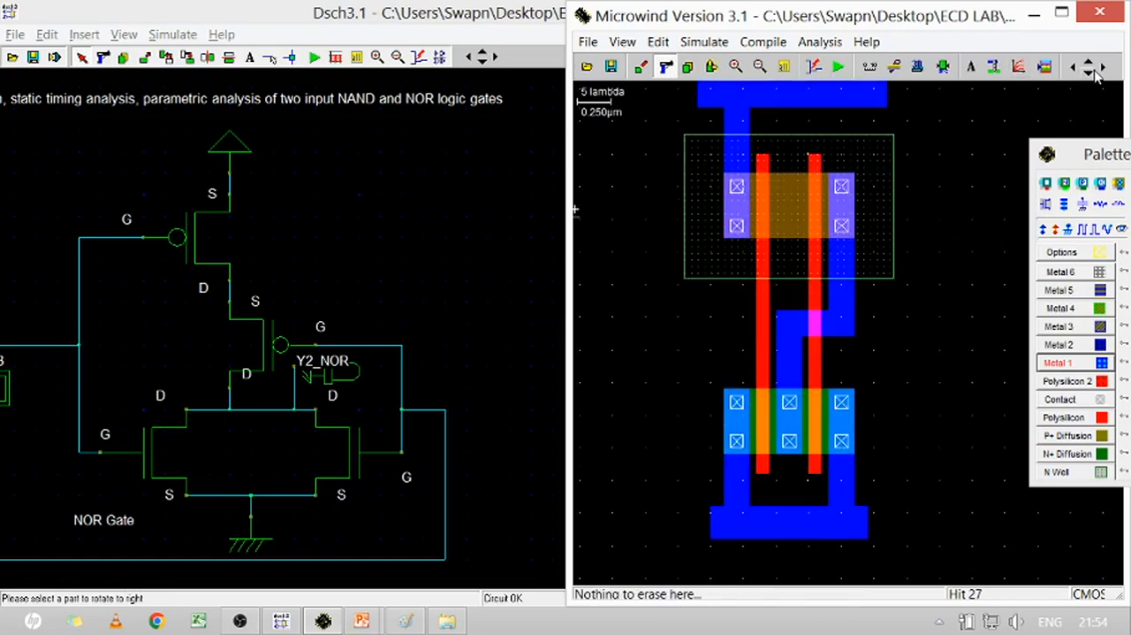
Place Vdd+ supplies on the NOR gate's upper Metal 1 rail and its N well, and a Vss- ground on the lower rail
{"action": "left_click", "coordinate": [1043, 231]}
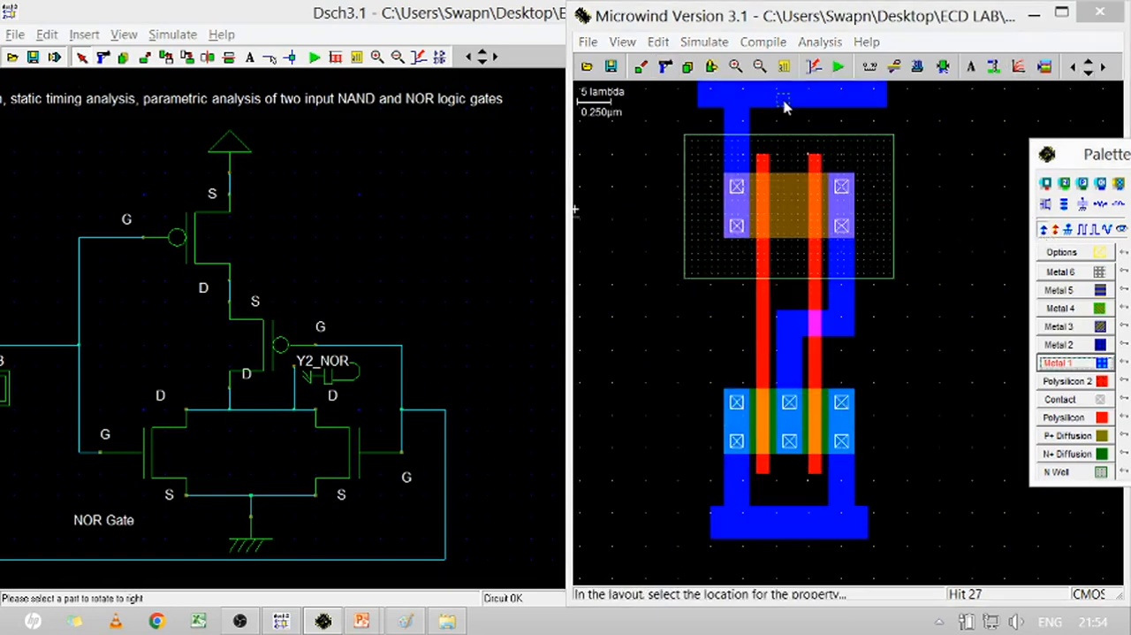
{"action": "left_click", "coordinate": [784, 105]}
{"action": "left_click", "coordinate": [1044, 232]}
{"action": "left_click", "coordinate": [881, 163]}
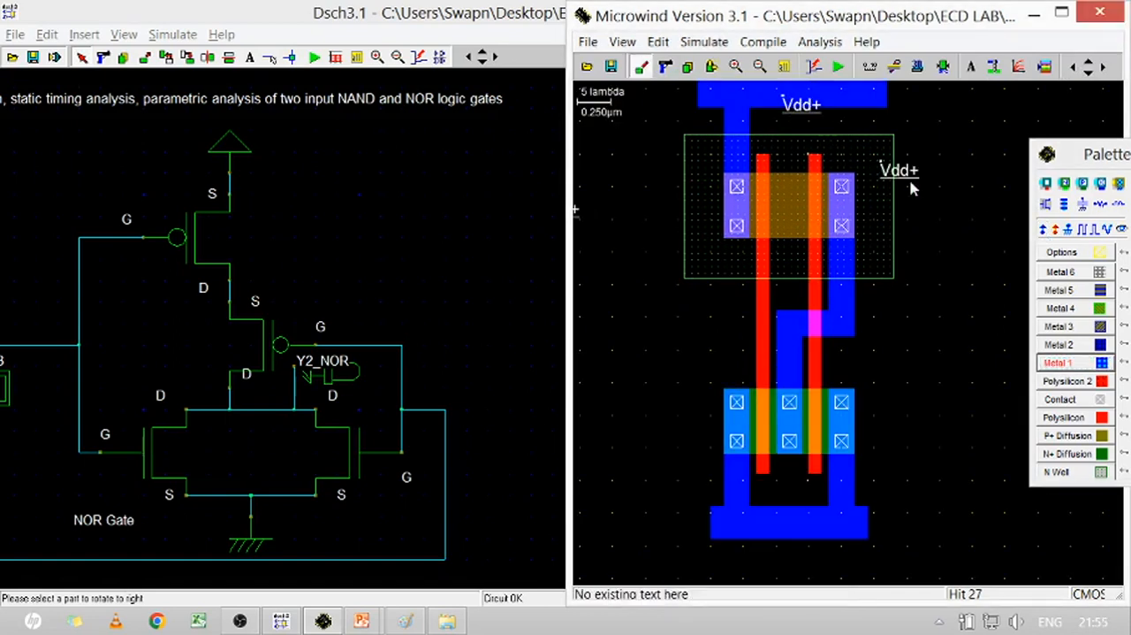
{"action": "left_click", "coordinate": [1068, 229]}
{"action": "left_click", "coordinate": [769, 525]}
Copy the clock labels A and B from the NAND gate onto the left and right polysilicon gates of the NOR layout
{"action": "left_click", "coordinate": [784, 67]}
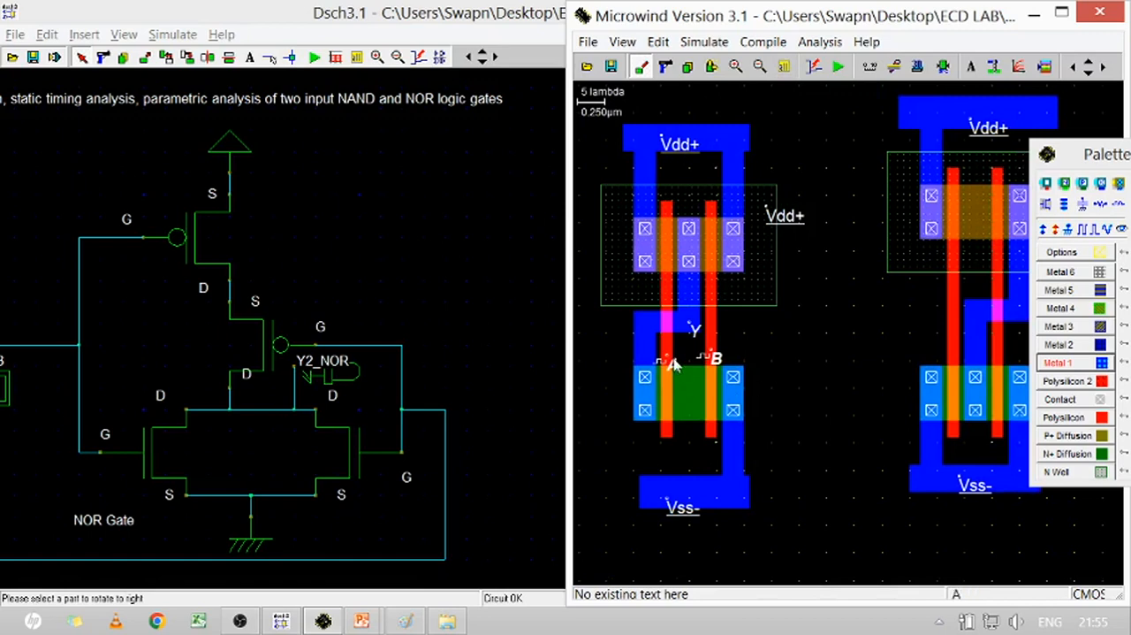
{"action": "left_click", "coordinate": [689, 67]}
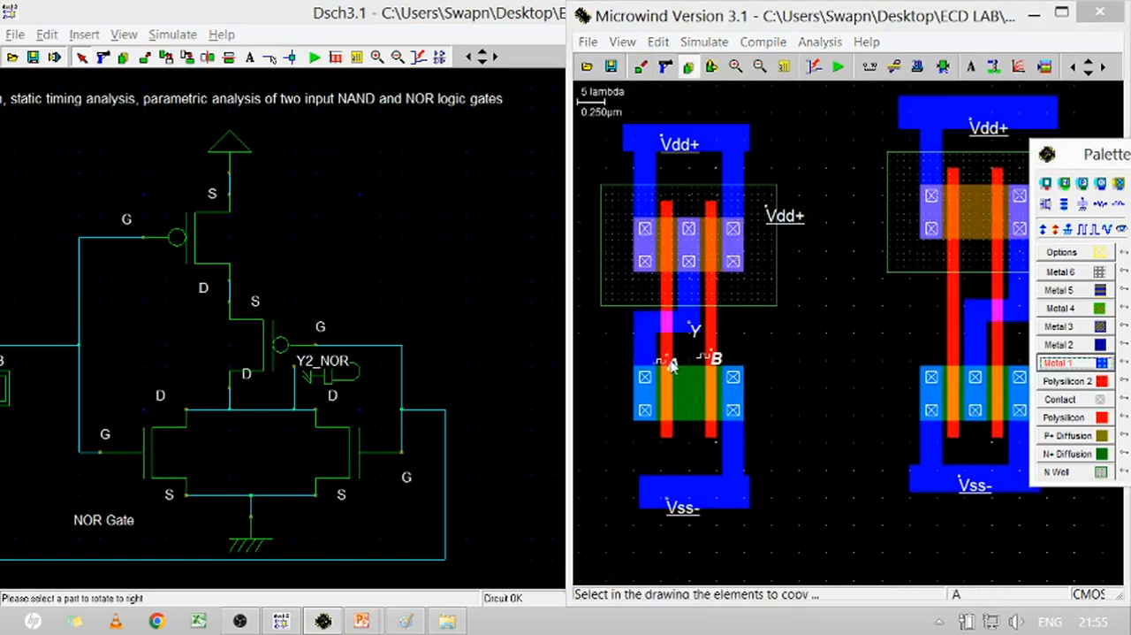
{"action": "left_click", "coordinate": [831, 341]}
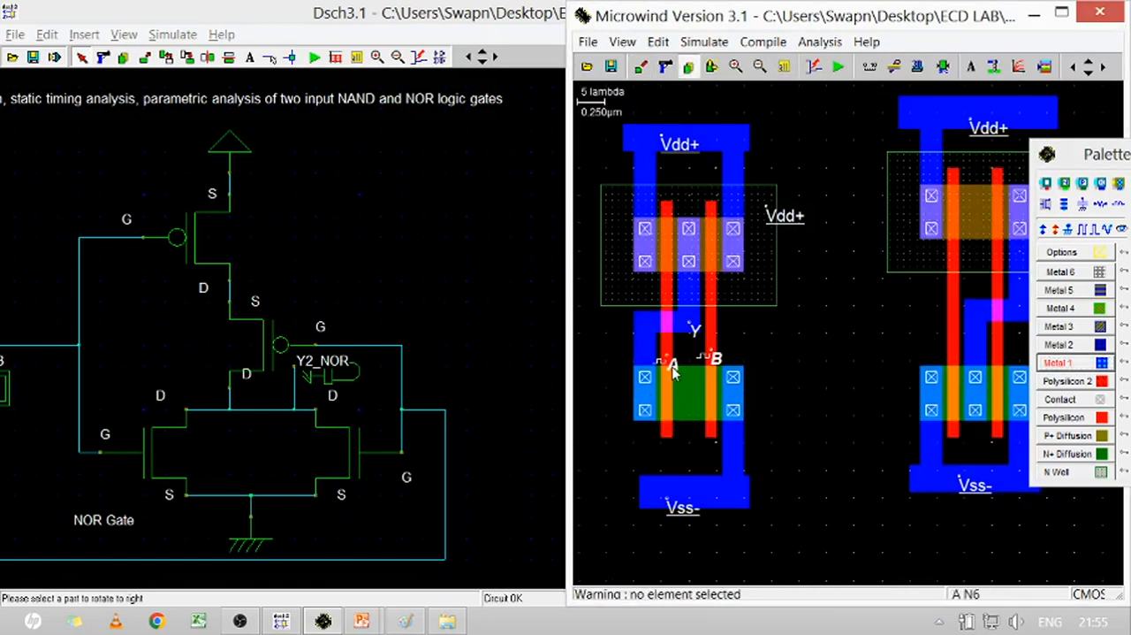
{"action": "left_click", "coordinate": [689, 67]}
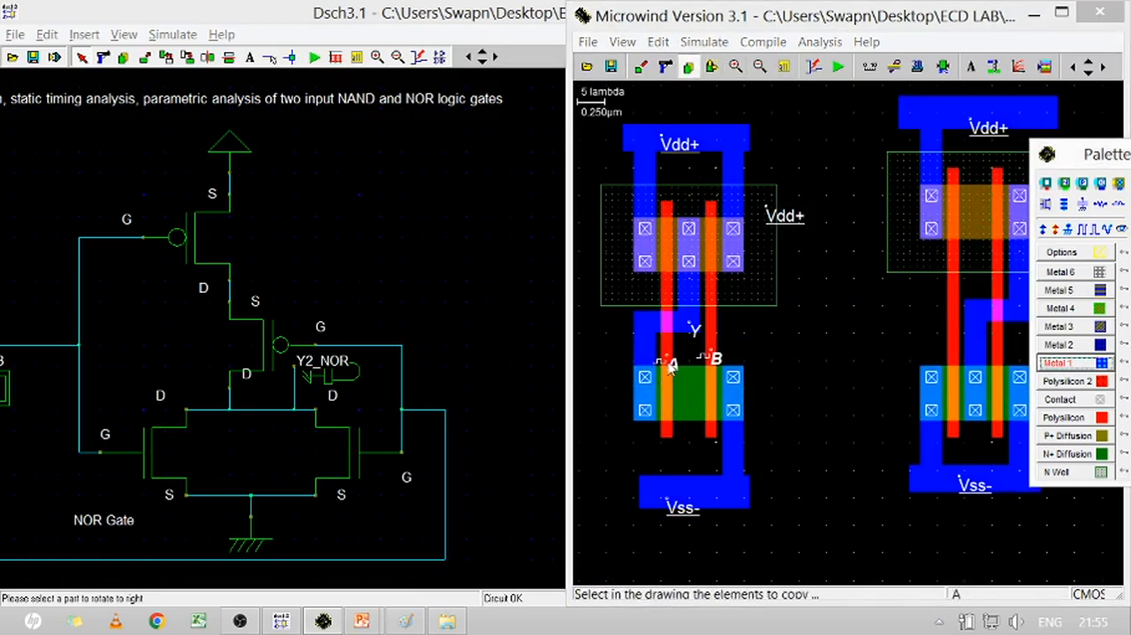
{"action": "left_click_drag", "start_coordinate": [667, 364], "coordinate": [740, 355]}
{"action": "left_click_drag", "start_coordinate": [662, 351], "coordinate": [694, 370]}
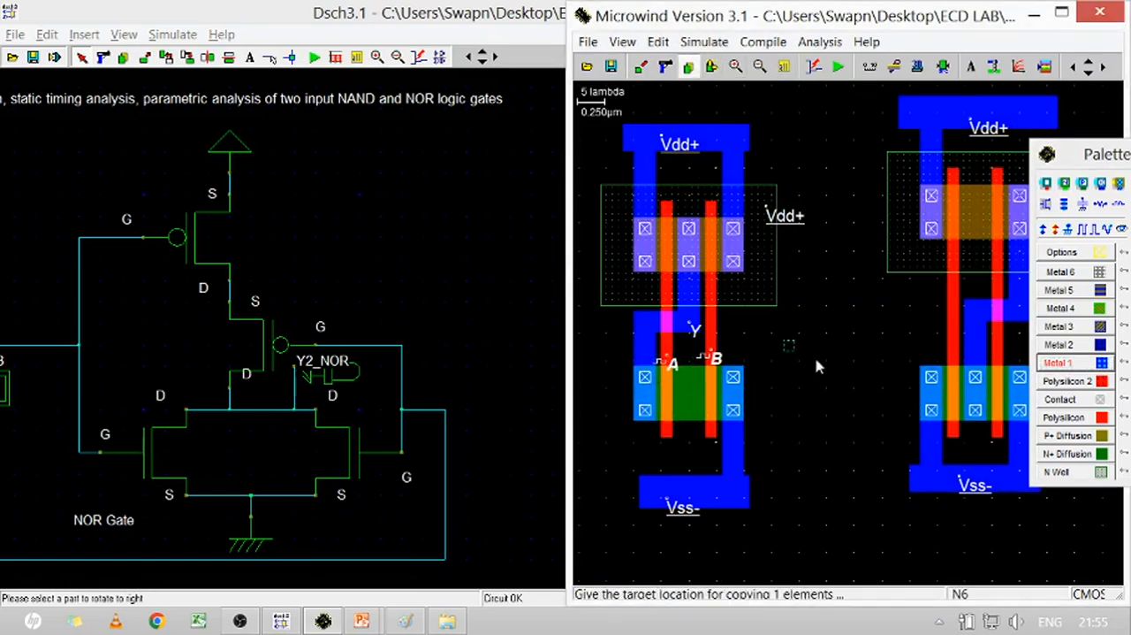
{"action": "left_click", "coordinate": [983, 372]}
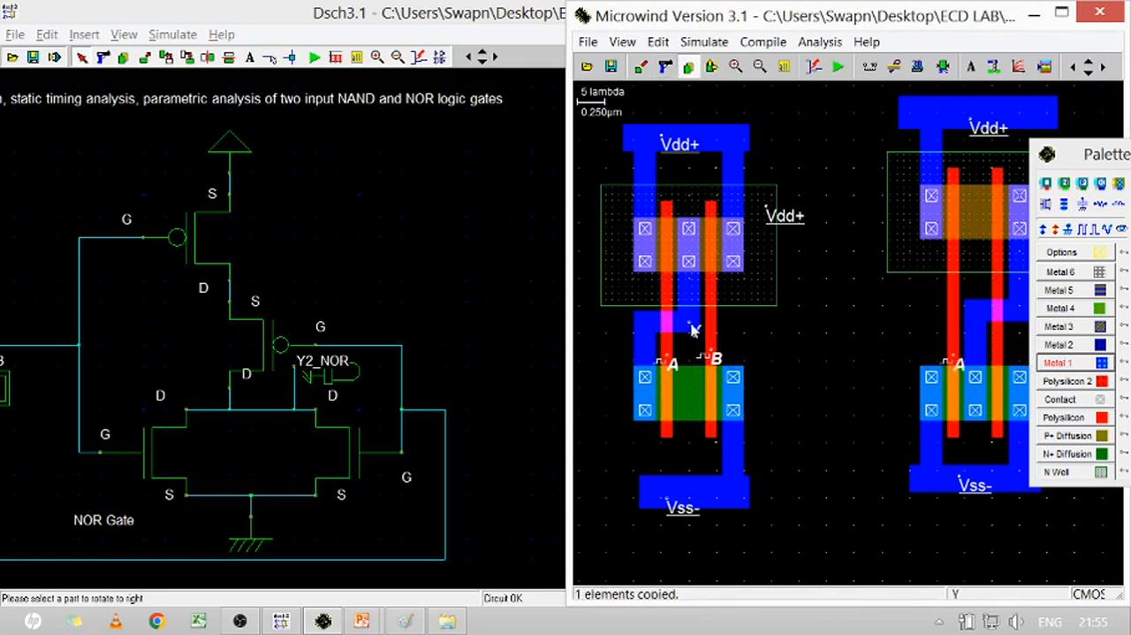
{"action": "left_click", "coordinate": [725, 363]}
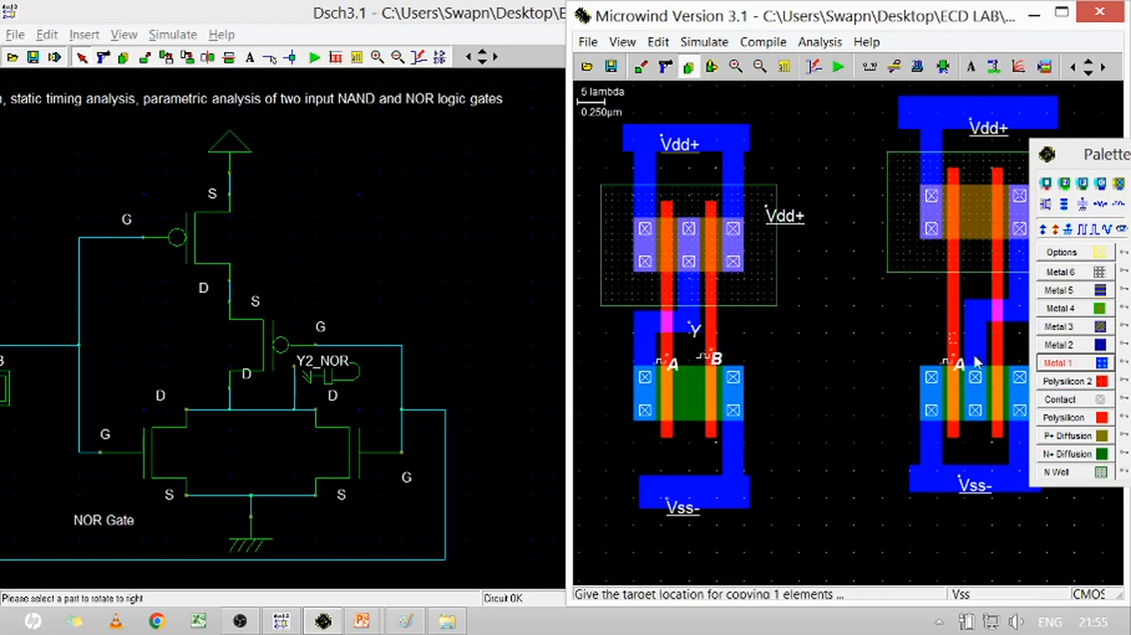
{"action": "left_click", "coordinate": [1019, 378]}
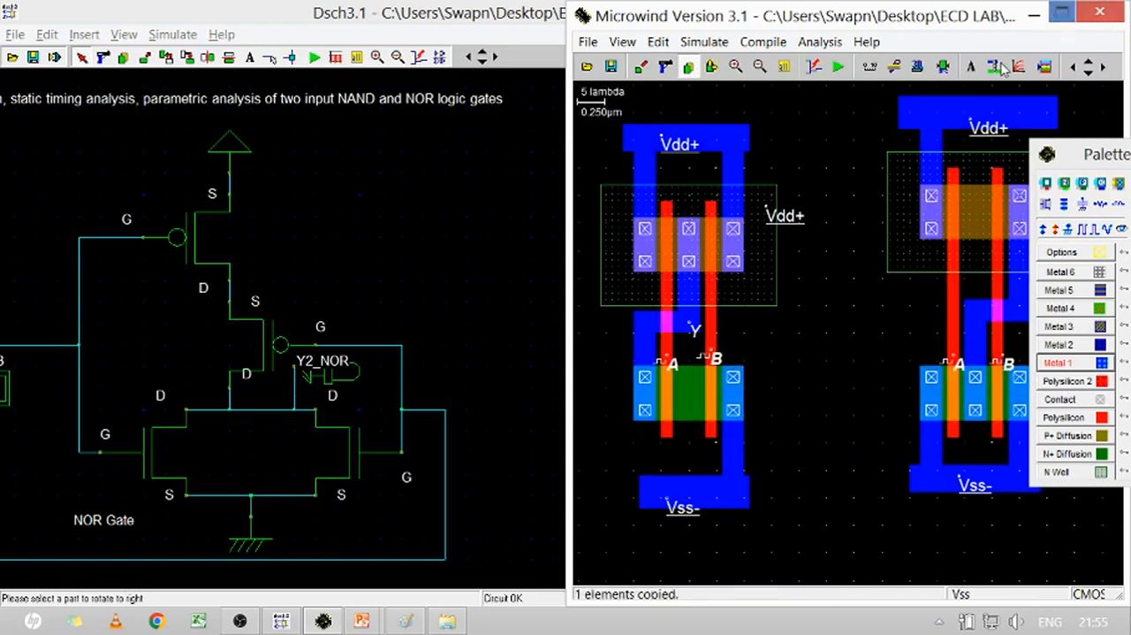
Rename the NAND output label Y as Y1_NAND and maximize the layout window
{"action": "left_click", "coordinate": [692, 331]}
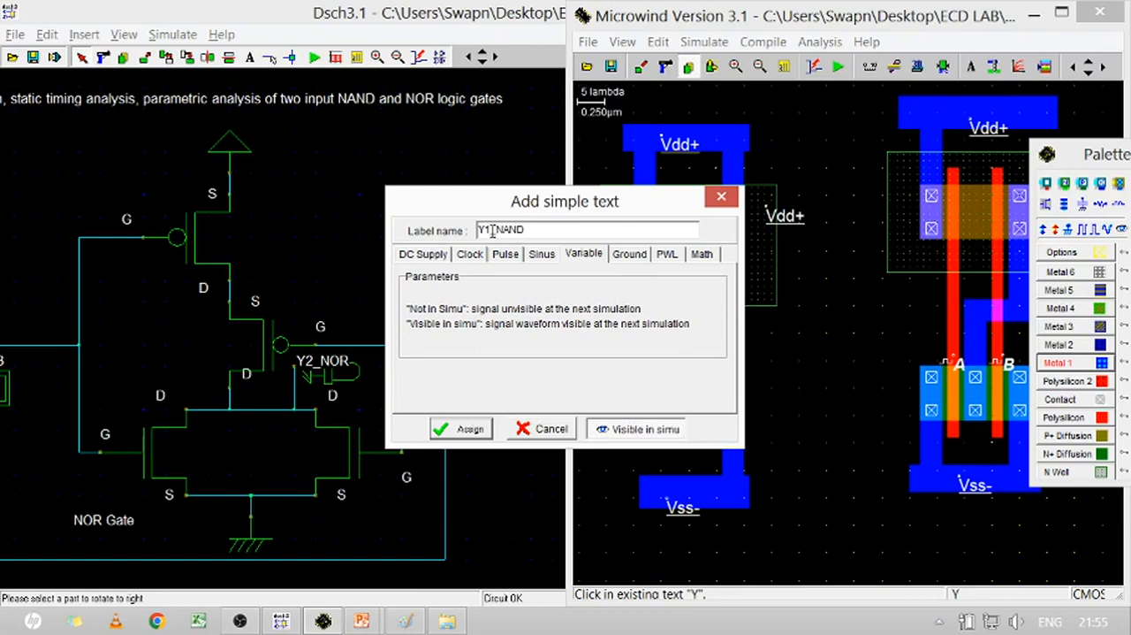
{"action": "key", "text": "Return"}
{"action": "left_click", "coordinate": [1062, 14]}
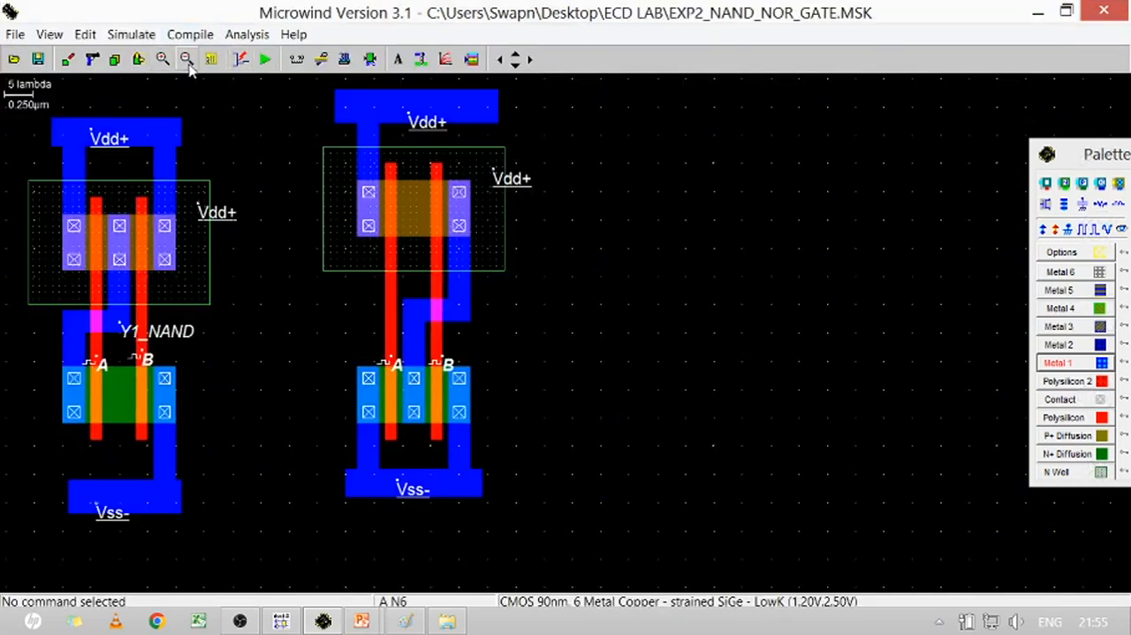
Move the whole NOR layout about 3 lambda left and 4 lambda down, beside the NAND gate
{"action": "left_click", "coordinate": [139, 59]}
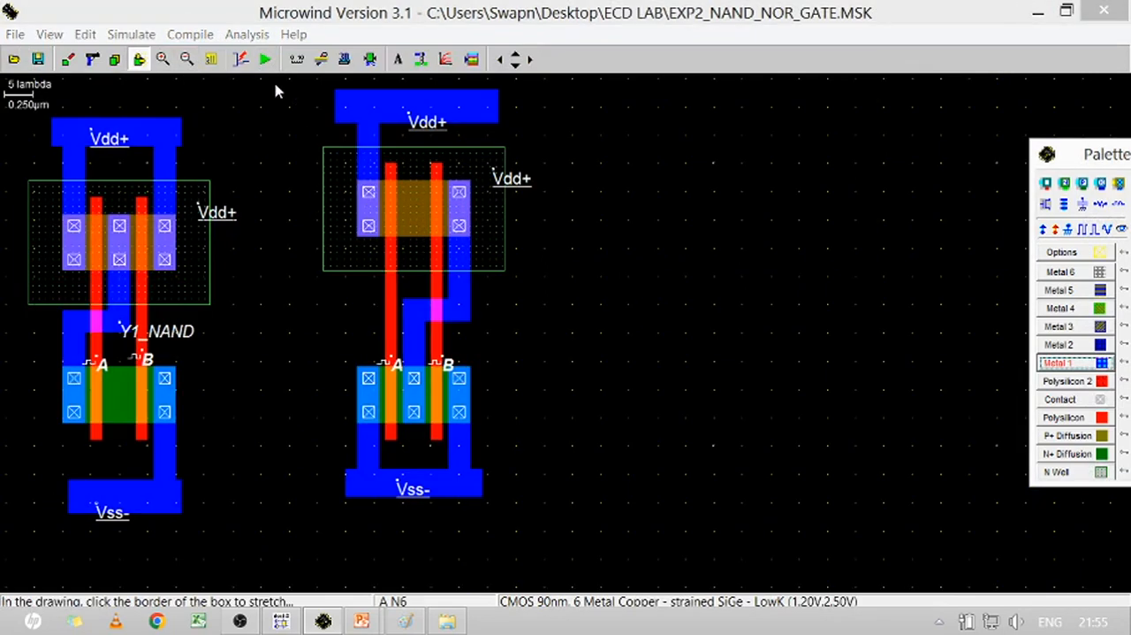
{"action": "left_click_drag", "start_coordinate": [278, 78], "coordinate": [613, 550]}
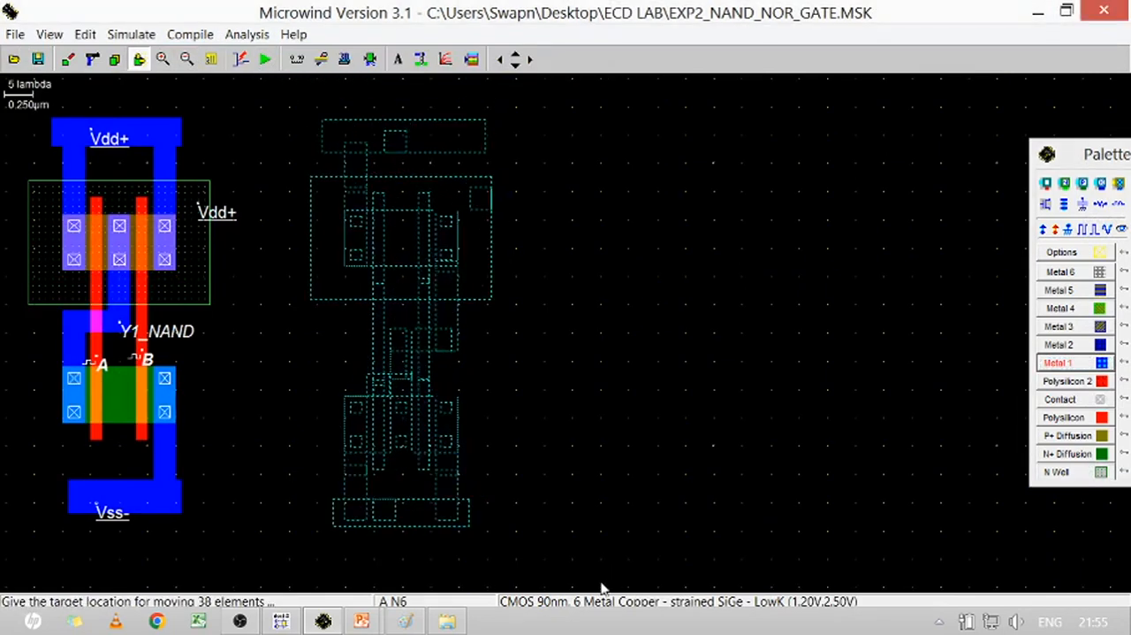
{"action": "left_click", "coordinate": [594, 583]}
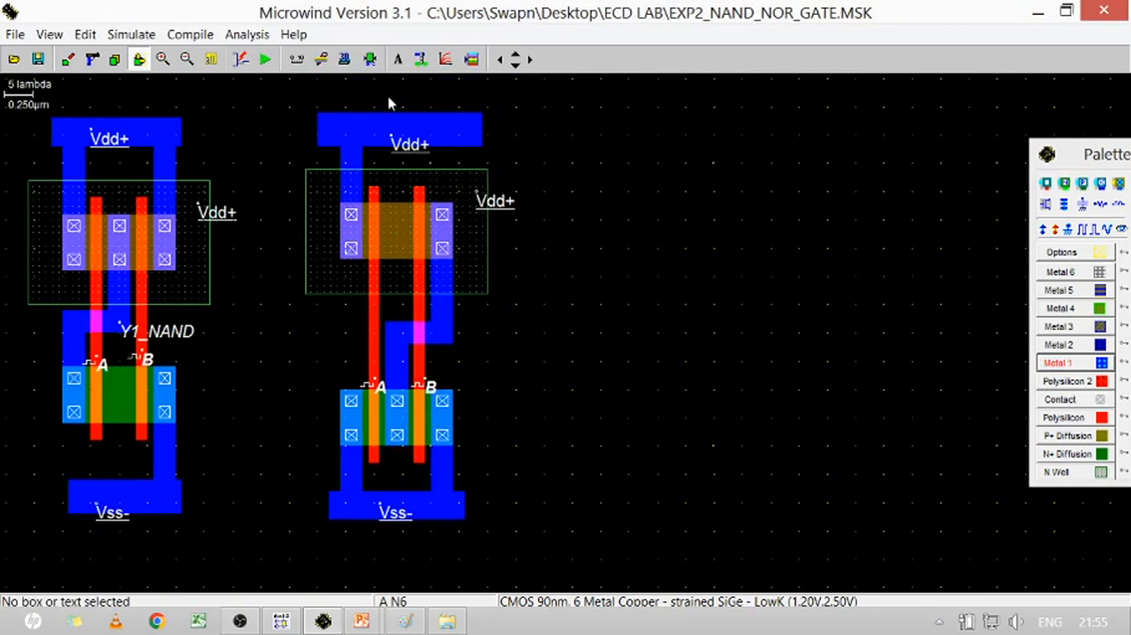
Add a visible output label Y2_NOR on the NOR gate's central Metal 1 output route
{"action": "left_click", "coordinate": [1123, 228]}
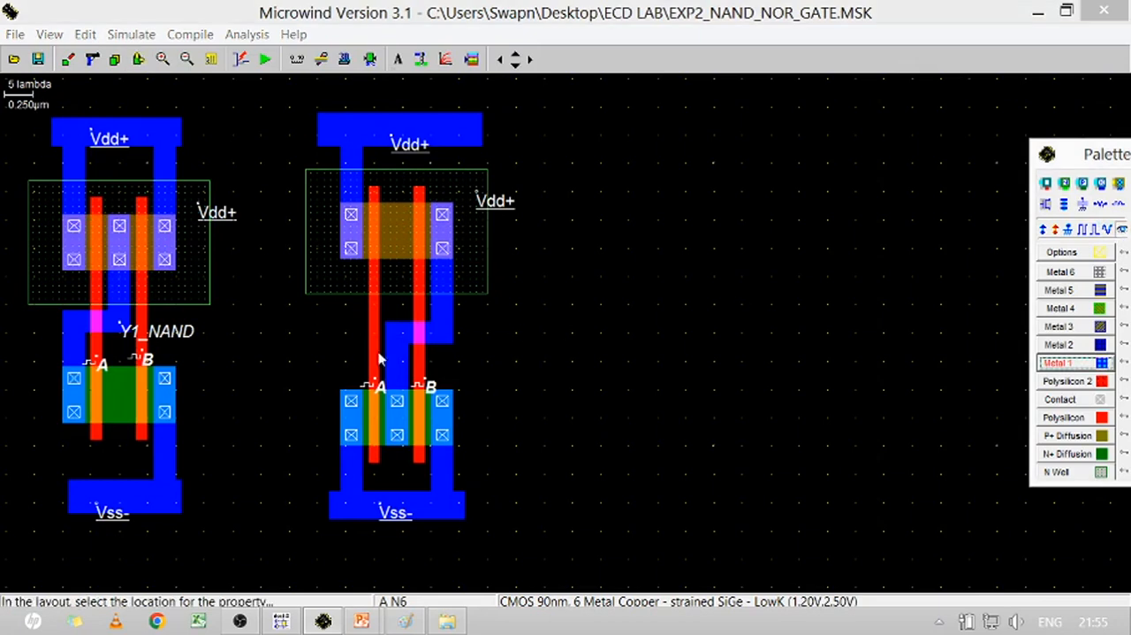
{"action": "left_click", "coordinate": [397, 344]}
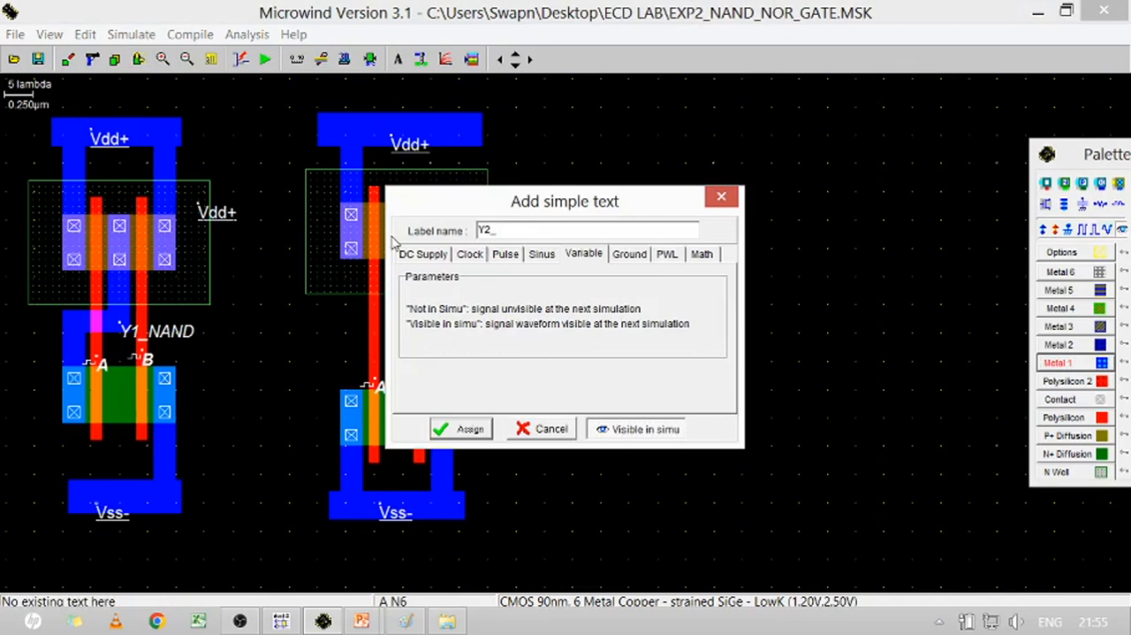
{"action": "key", "text": "Return"}
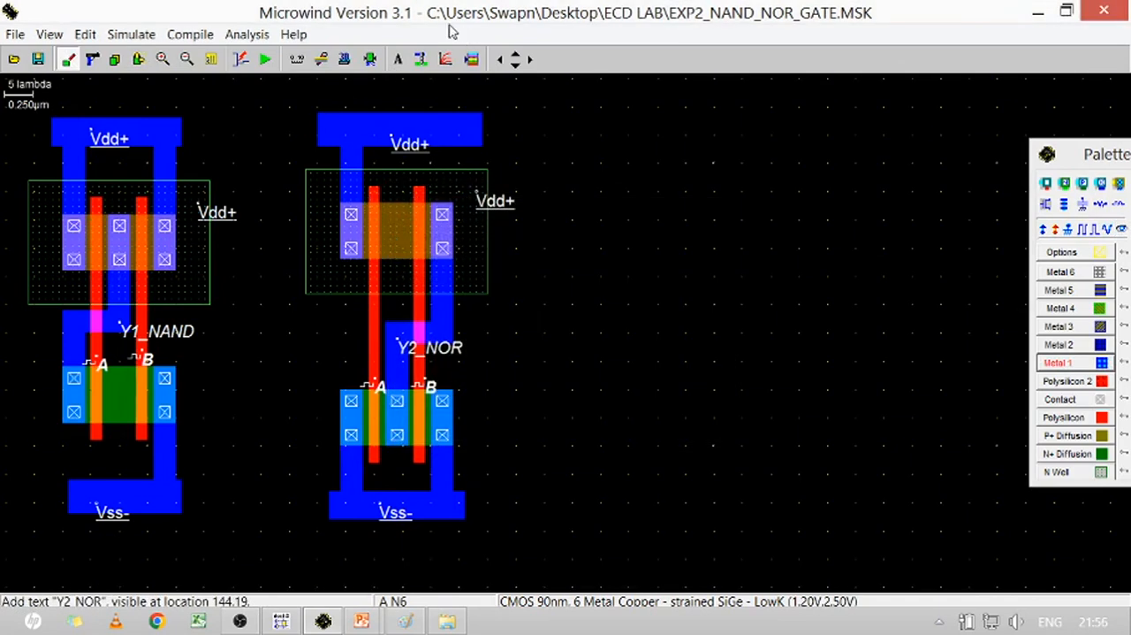
Set the NOR gate's clocks A and B to Not in simu so they are excluded from the simulation plot
{"action": "left_click", "coordinate": [377, 389]}
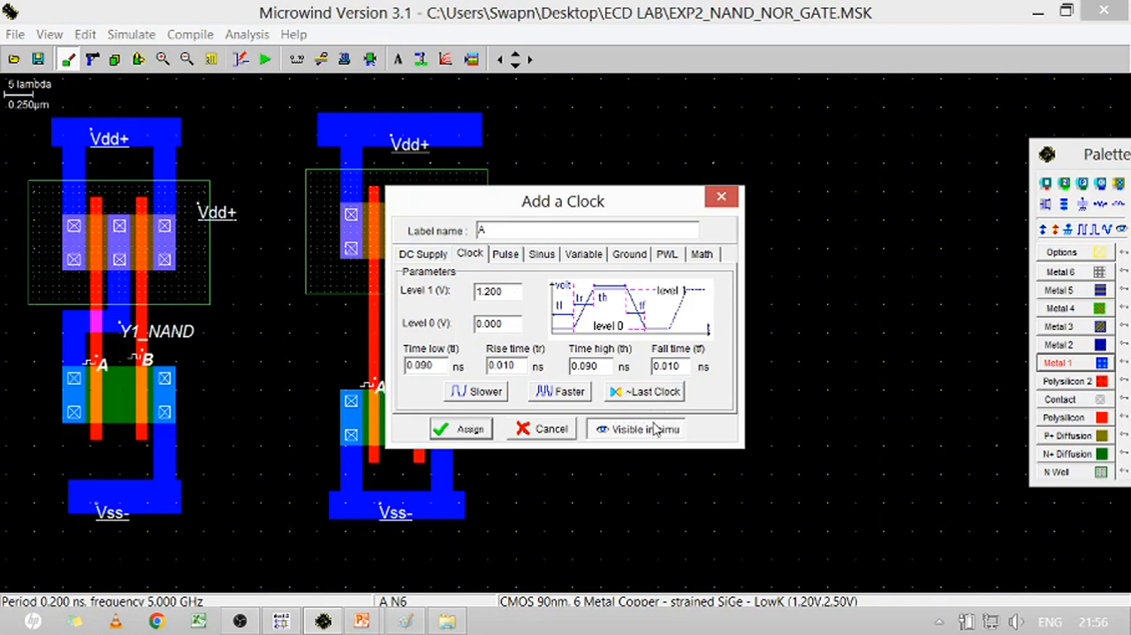
{"action": "left_click", "coordinate": [646, 431]}
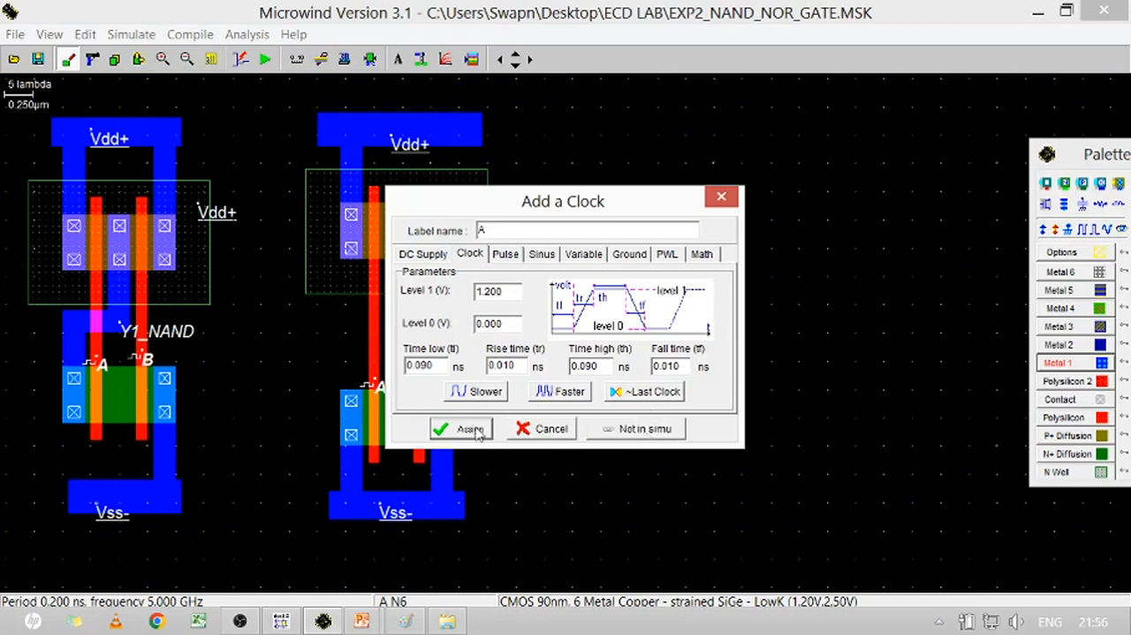
{"action": "left_click", "coordinate": [464, 429]}
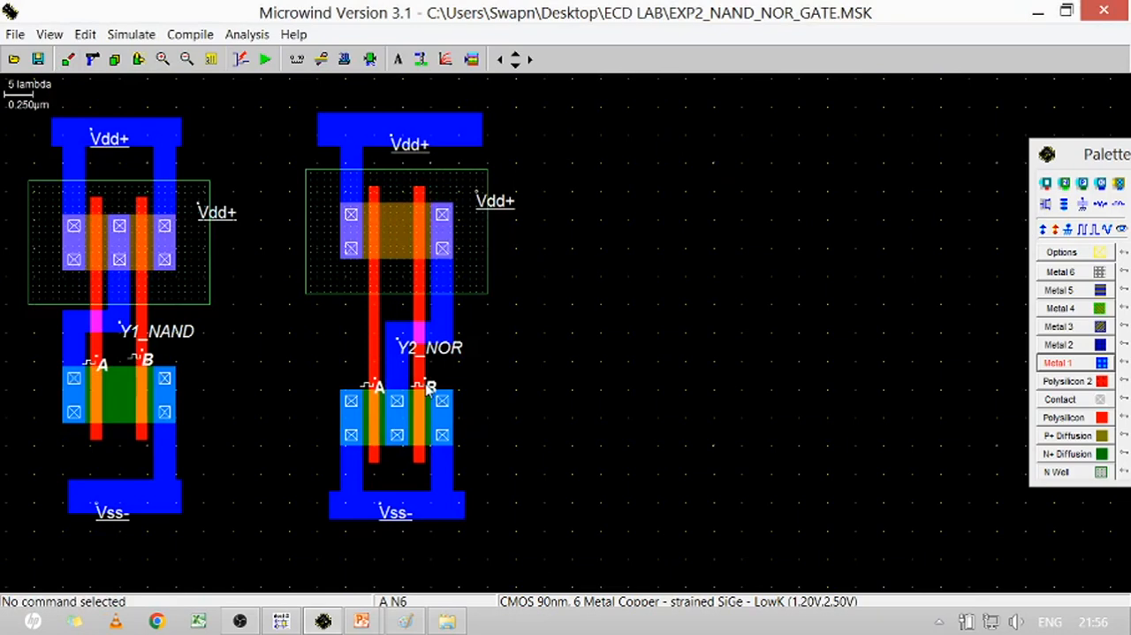
{"action": "left_click", "coordinate": [429, 389]}
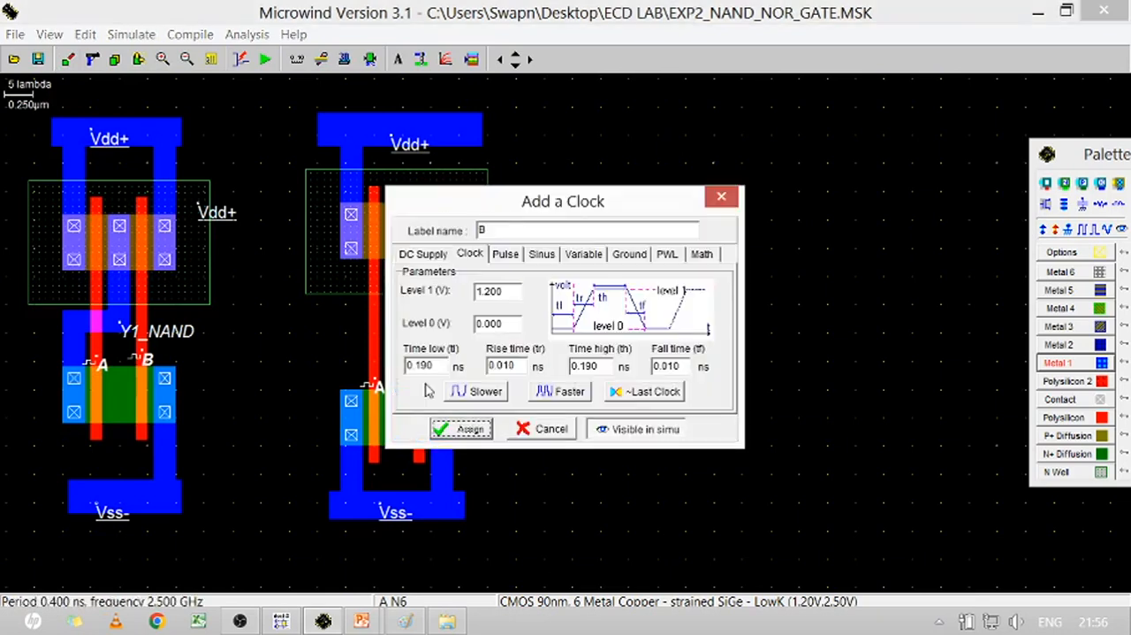
{"action": "left_click", "coordinate": [646, 429]}
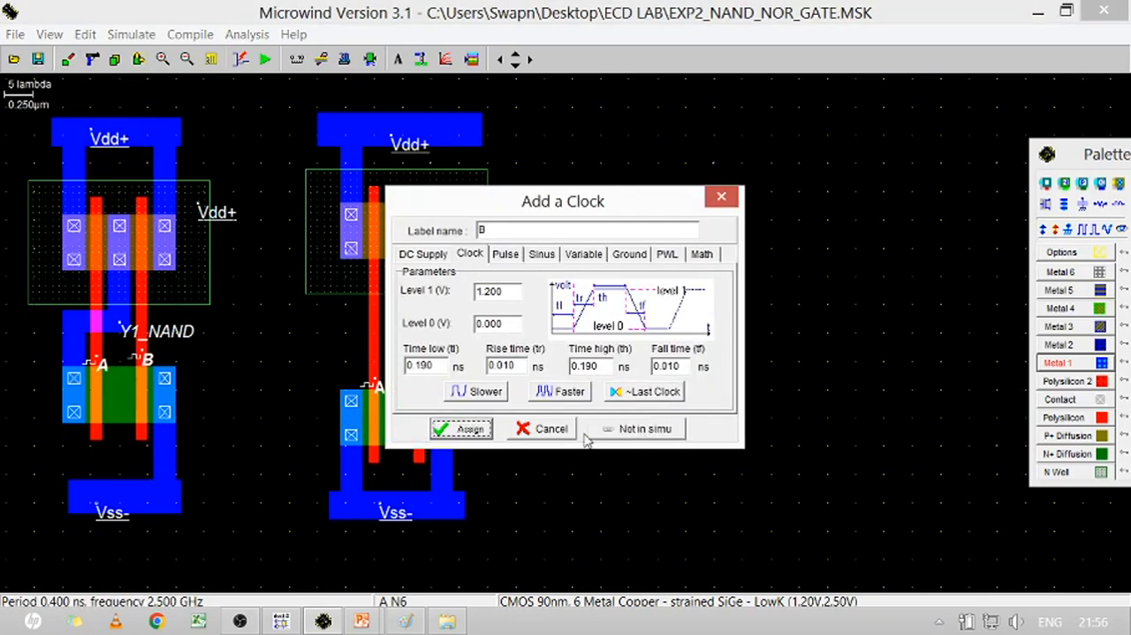
{"action": "left_click", "coordinate": [467, 430]}
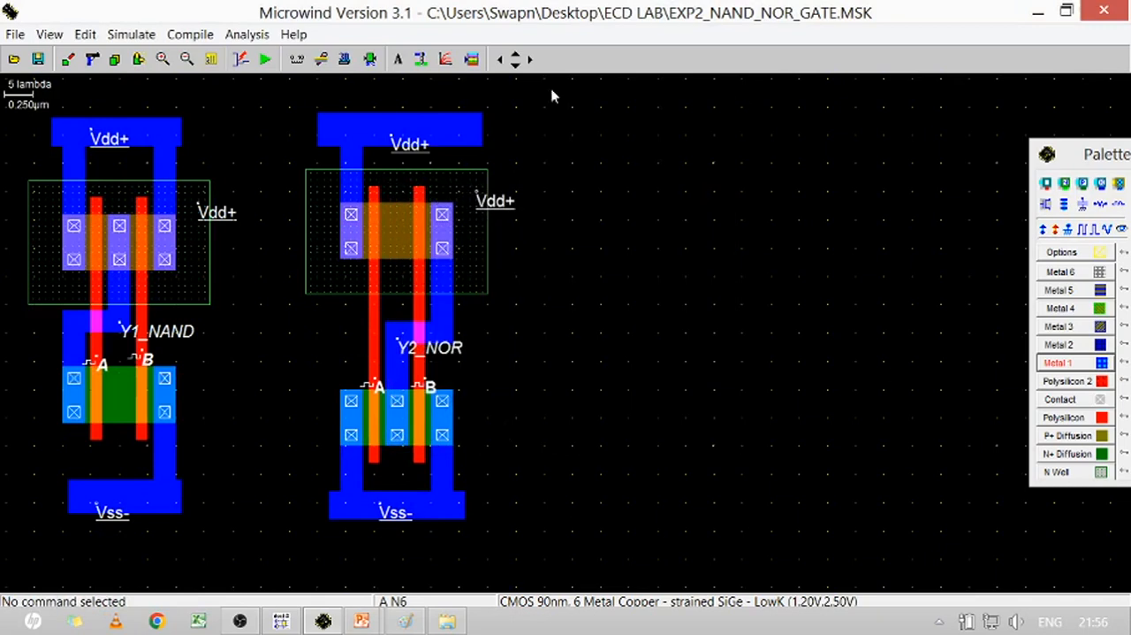
Run the analog simulation, examine the A, B, Y1_NAND and Y2_NOR waveforms along the time axis, and restart it
{"action": "left_click", "coordinate": [264, 59]}
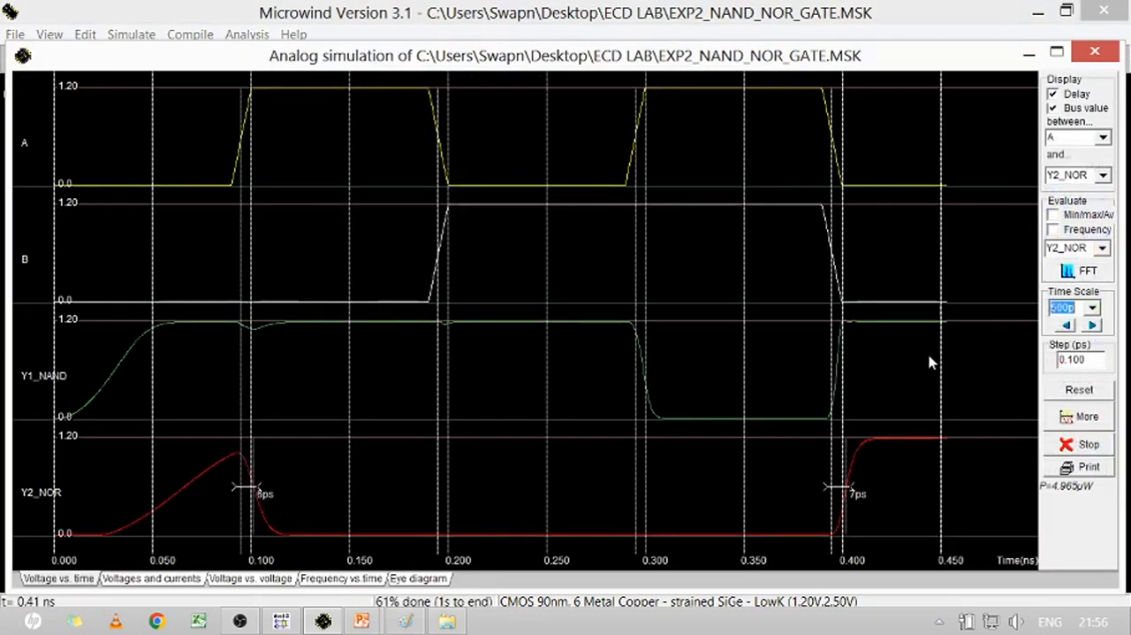
{"action": "left_click", "coordinate": [1094, 326]}
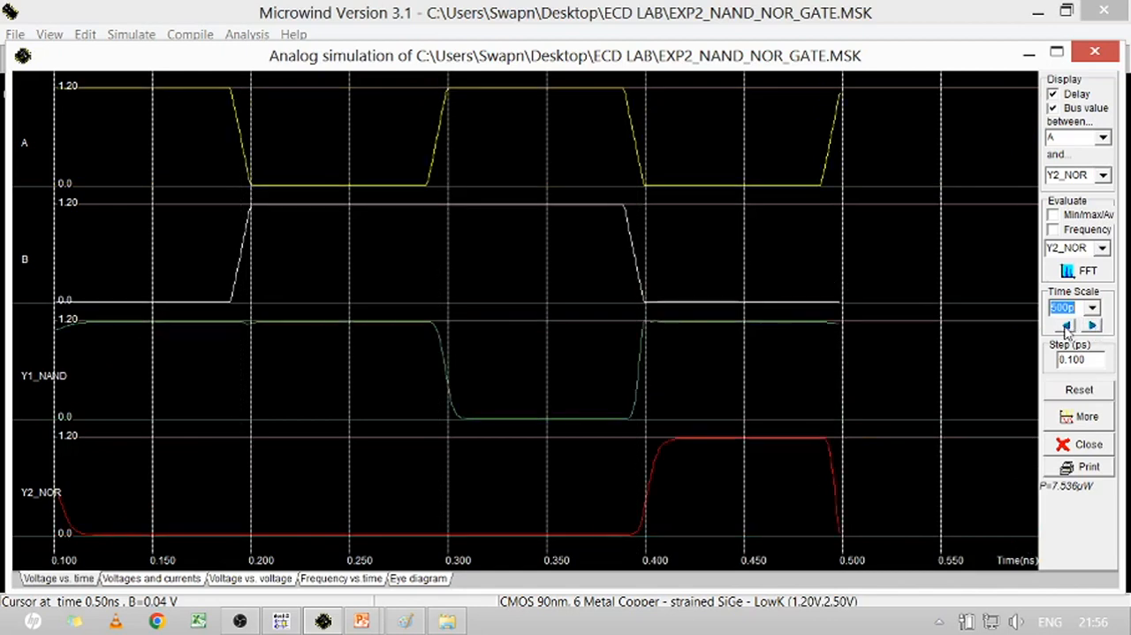
{"action": "left_click", "coordinate": [1066, 326]}
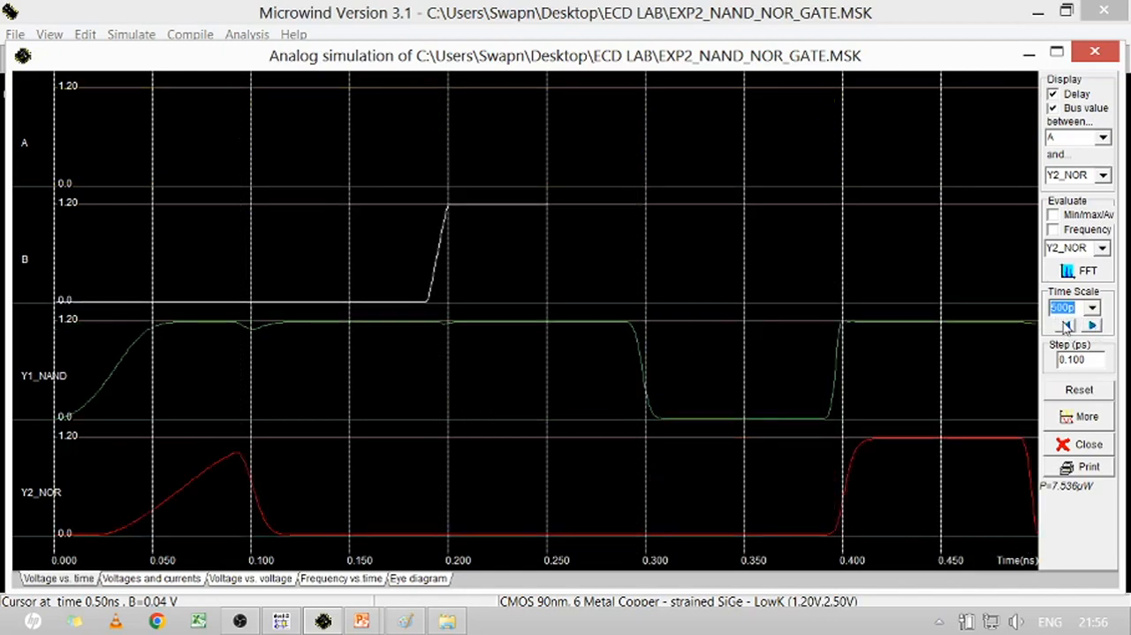
{"action": "left_click", "coordinate": [1094, 326]}
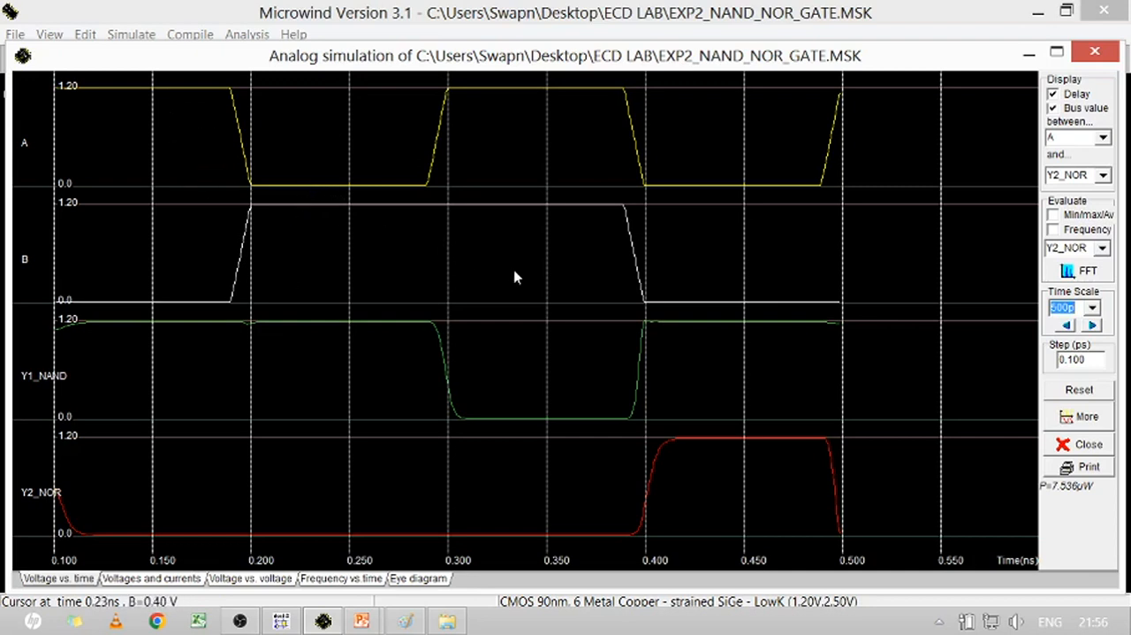
{"action": "left_click", "coordinate": [1094, 326]}
{"action": "left_click", "coordinate": [1095, 327]}
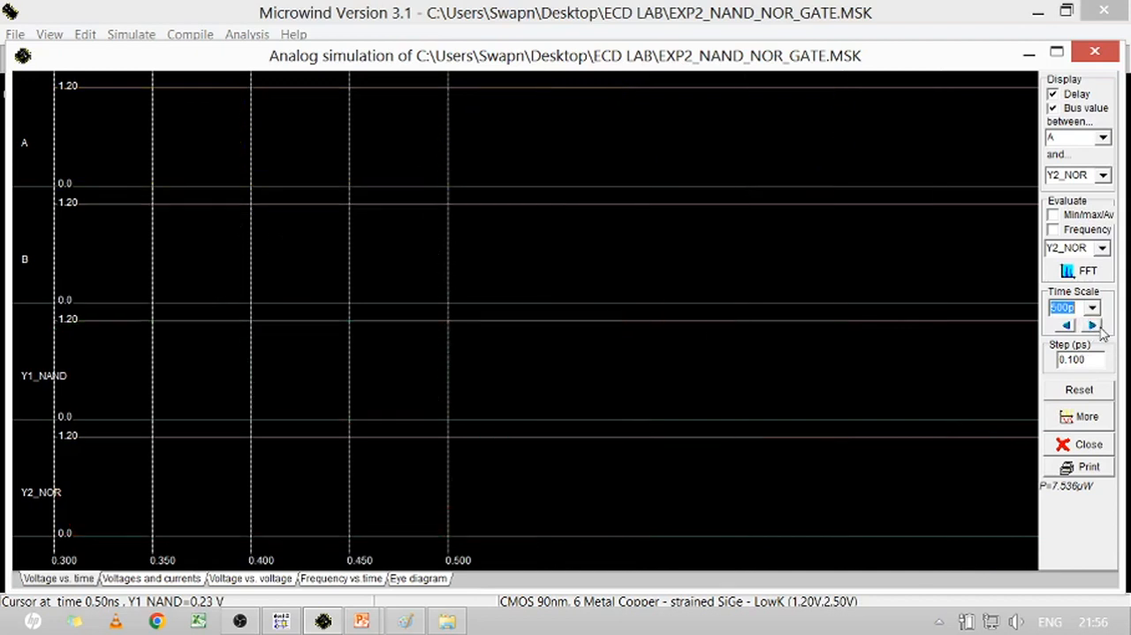
{"action": "left_click", "coordinate": [1078, 390]}
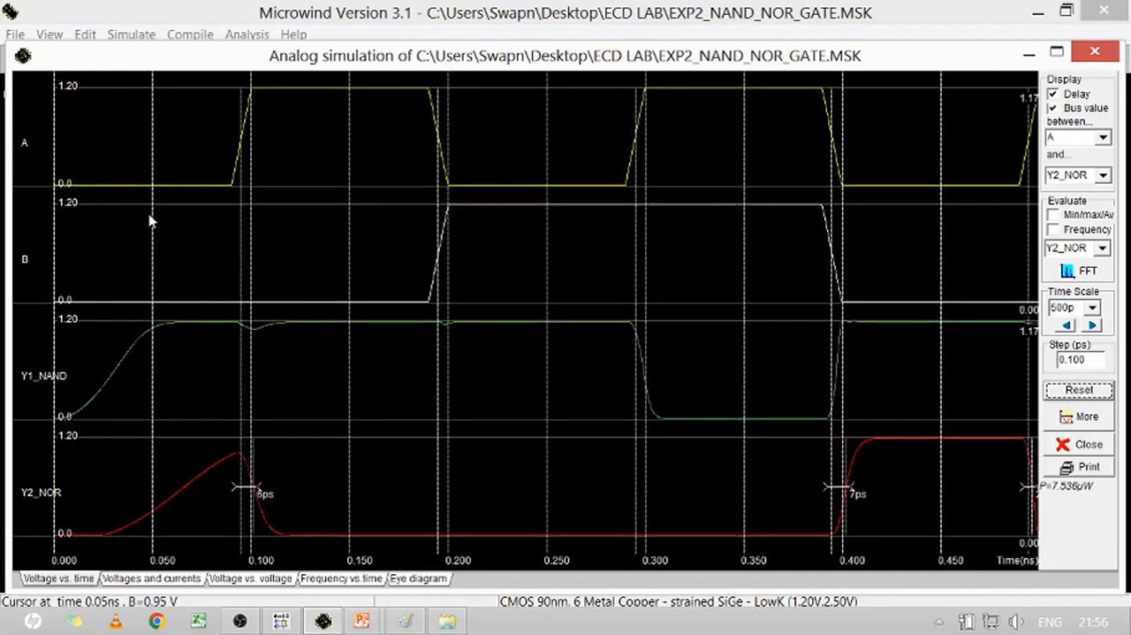
Set the simulation time scale to 1n, rerun the simulation and view the waveforms further along the time axis
{"action": "left_click", "coordinate": [1102, 306]}
{"action": "left_click", "coordinate": [1094, 308]}
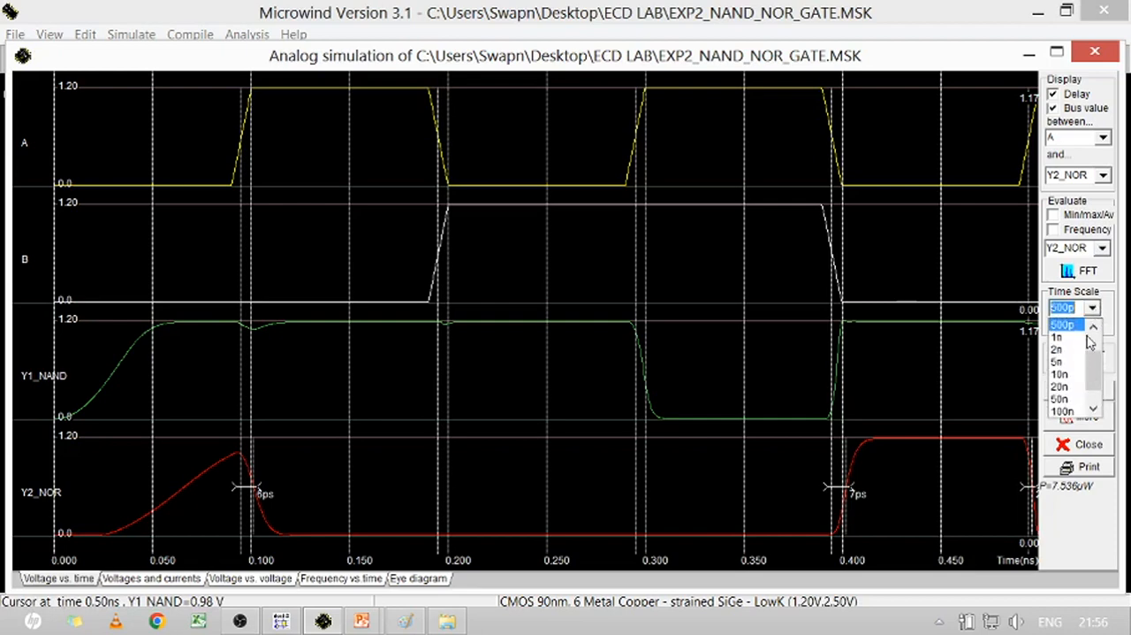
{"action": "left_click", "coordinate": [1065, 332]}
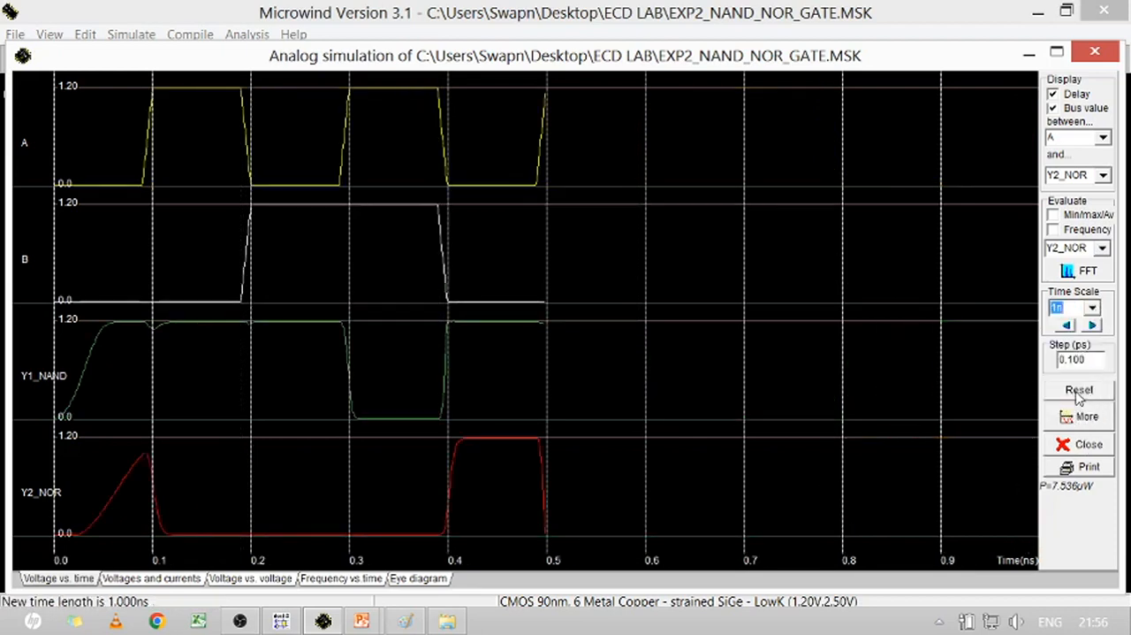
{"action": "left_click", "coordinate": [1079, 393]}
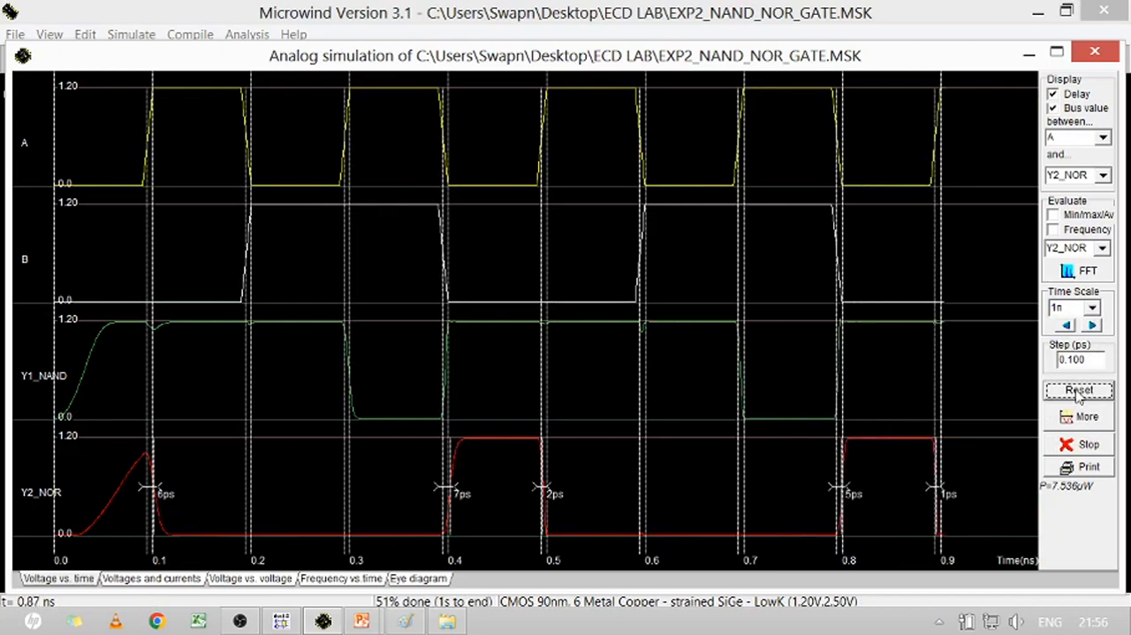
{"action": "left_click", "coordinate": [1094, 326]}
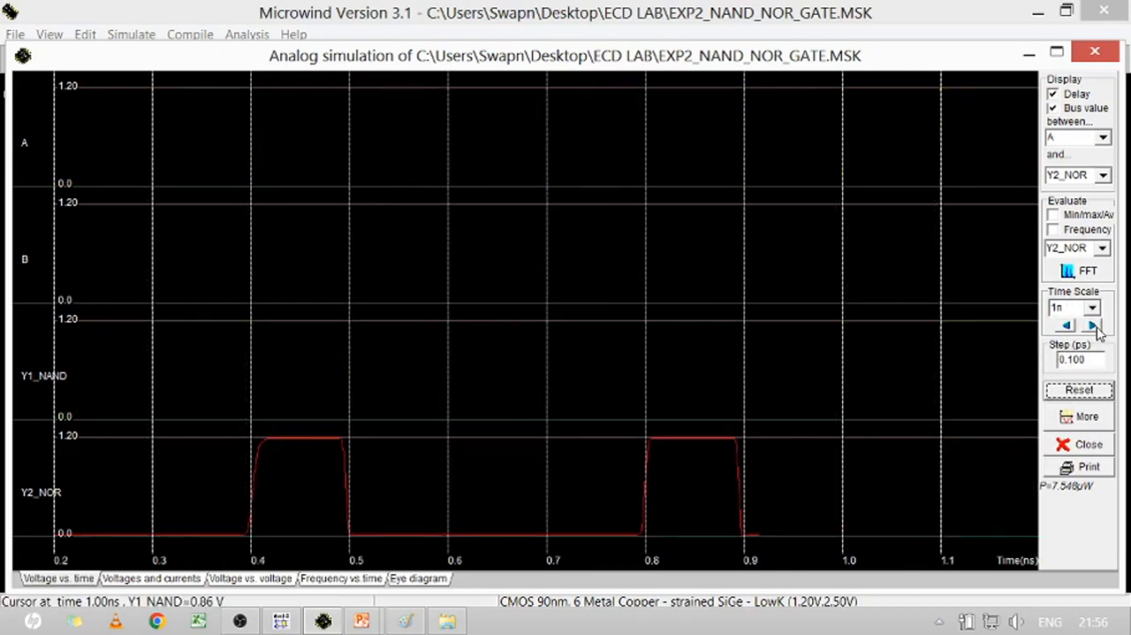
Examine the four waveforms further along the time axis and close the analog simulation
{"action": "left_click", "coordinate": [1093, 326]}
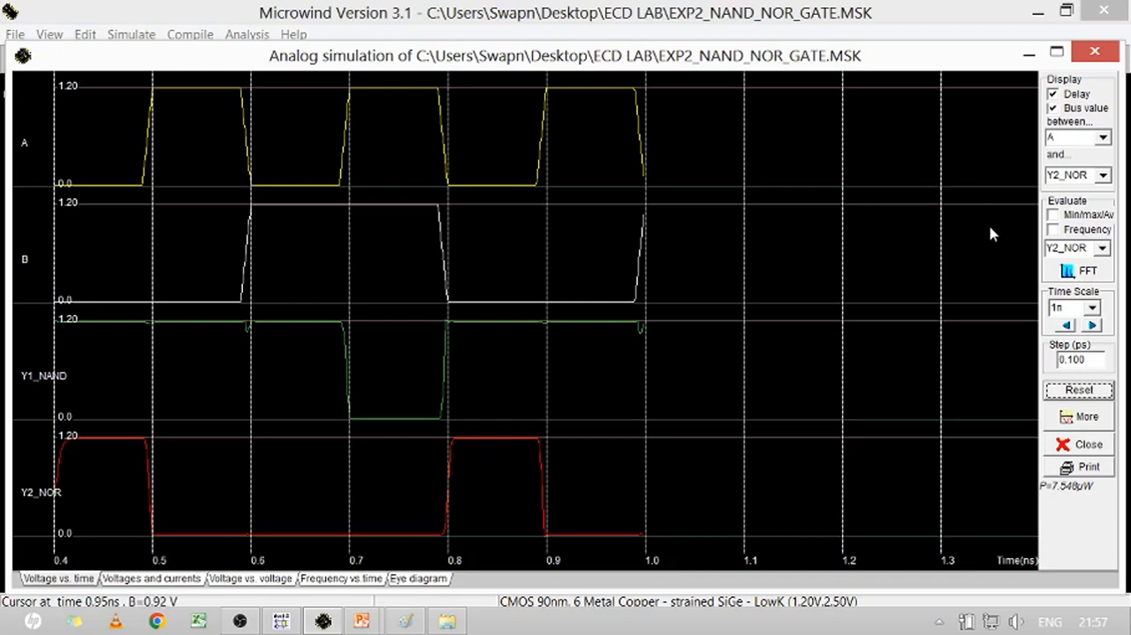
{"action": "left_click", "coordinate": [1095, 53]}
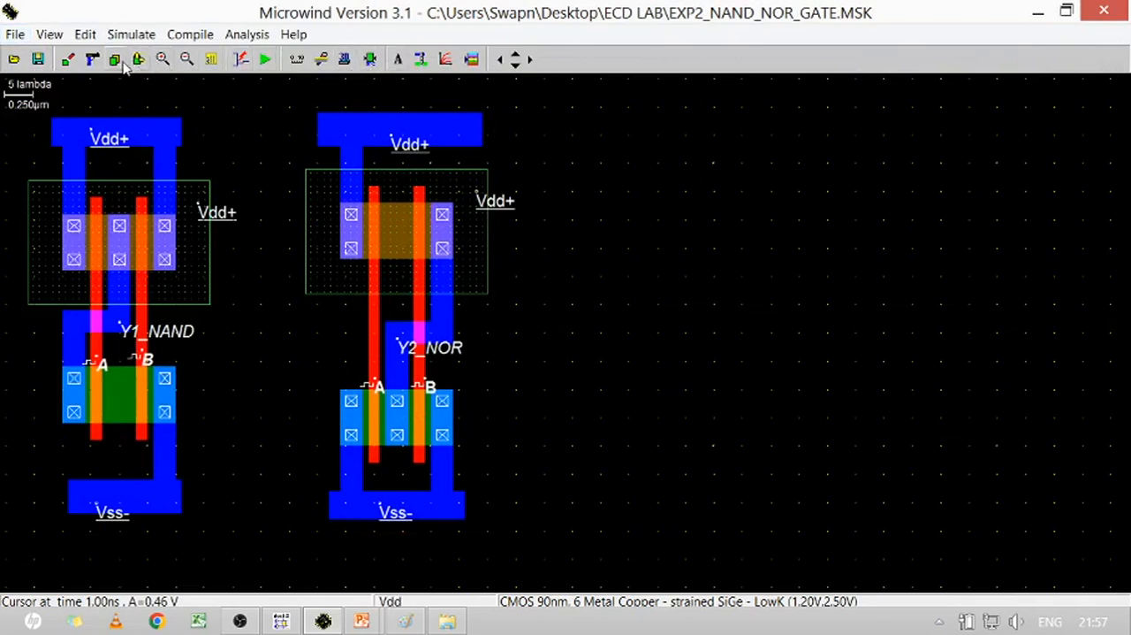
Add the simple text label "NAND GATE - Layout" in the empty area below the NAND gate
{"action": "left_click", "coordinate": [399, 59]}
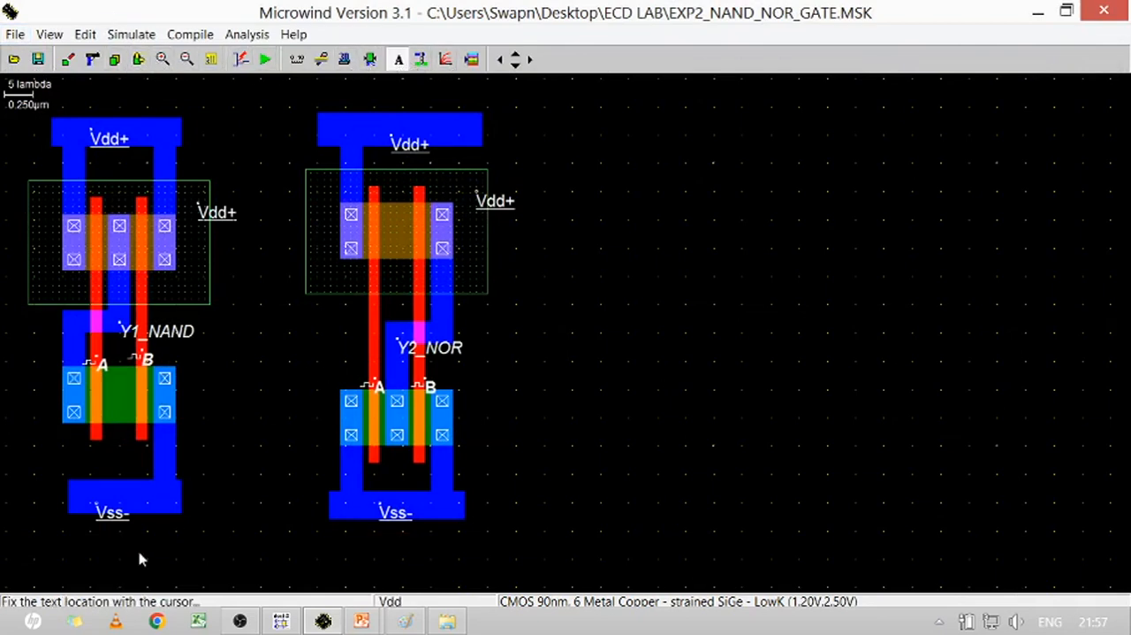
{"action": "left_click", "coordinate": [174, 570]}
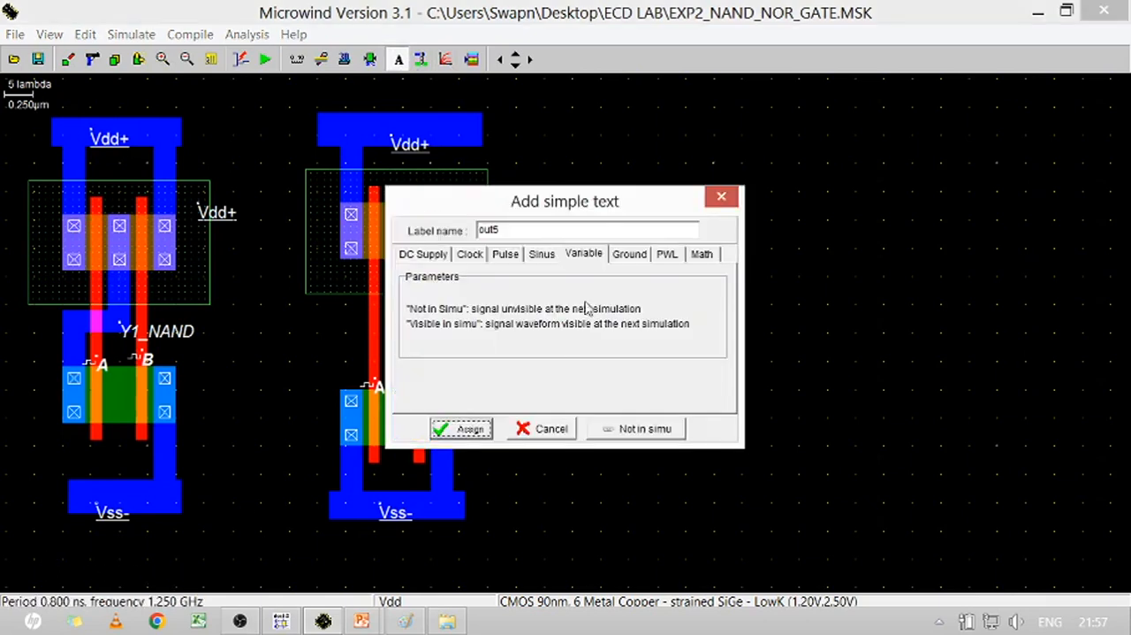
{"action": "left_click_drag", "start_coordinate": [525, 227], "coordinate": [341, 242]}
{"action": "type", "text": "NAND GATE - Lay"}
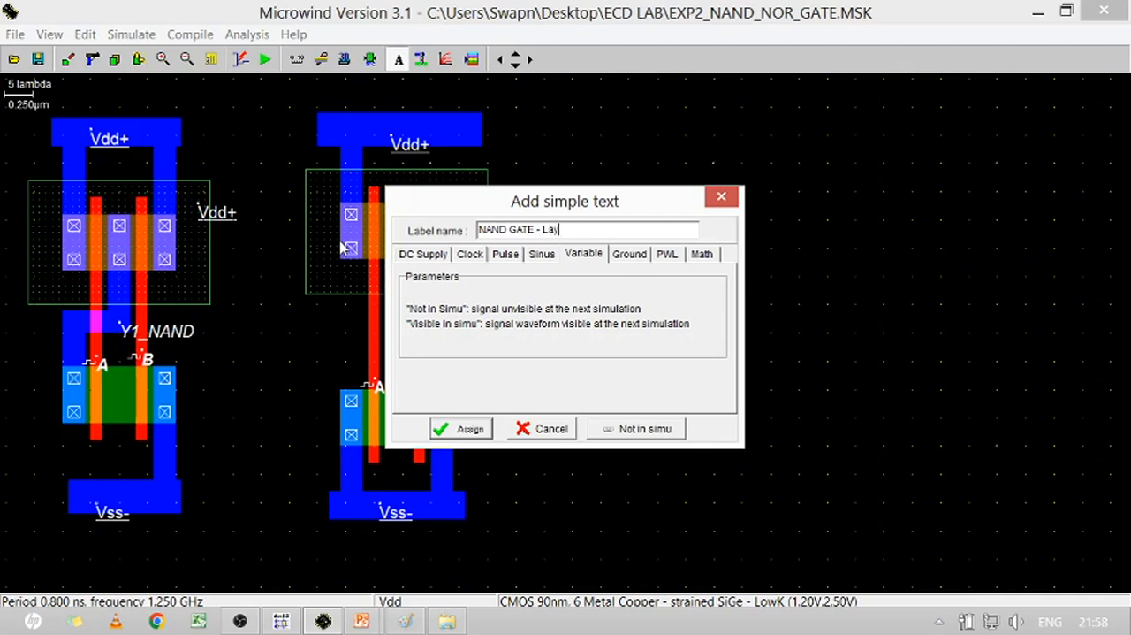
{"action": "key", "text": "Return"}
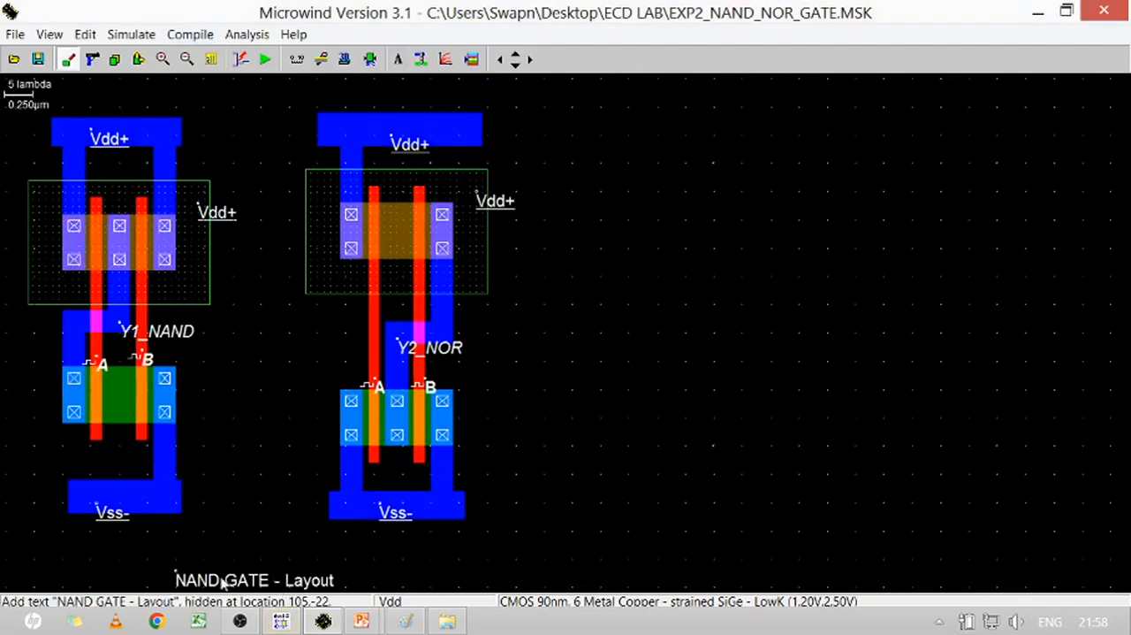
{"action": "left_click_drag", "start_coordinate": [227, 553], "coordinate": [90, 575]}
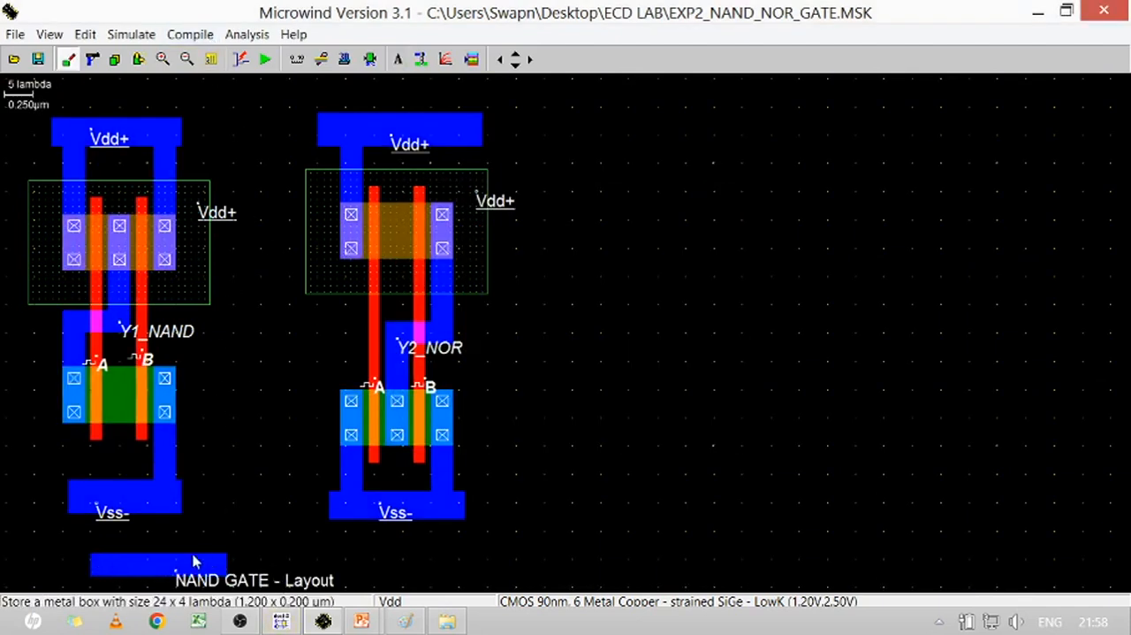
{"action": "left_click", "coordinate": [93, 59]}
{"action": "left_click", "coordinate": [177, 564]}
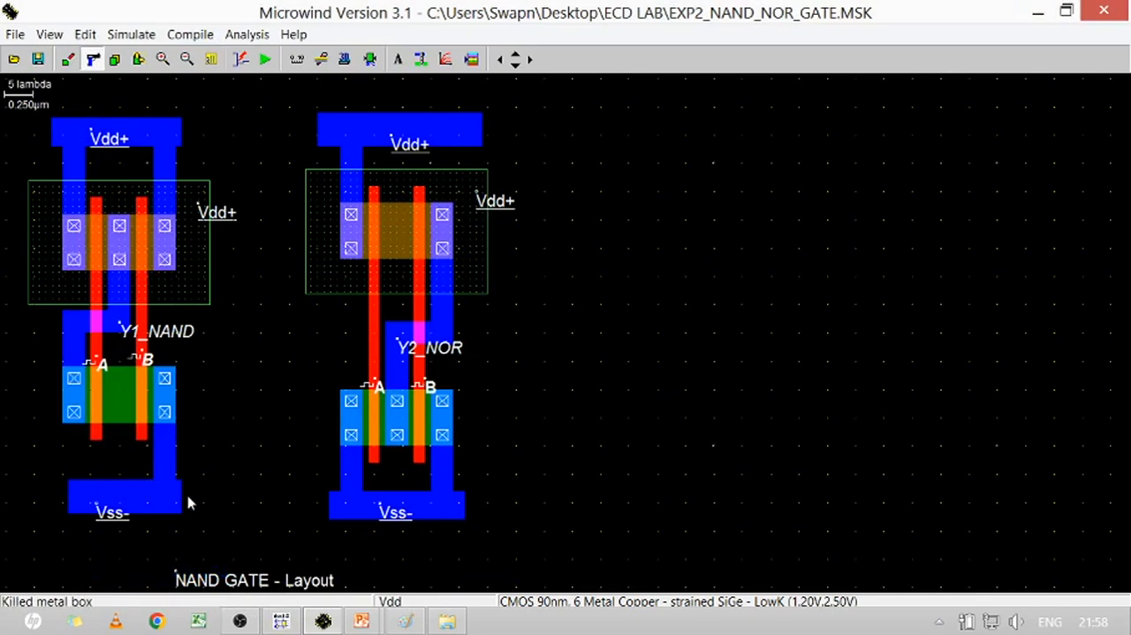
Move the "NAND GATE - Layout" text so it sits directly beneath the NAND gate's Vss rail
{"action": "left_click", "coordinate": [138, 59]}
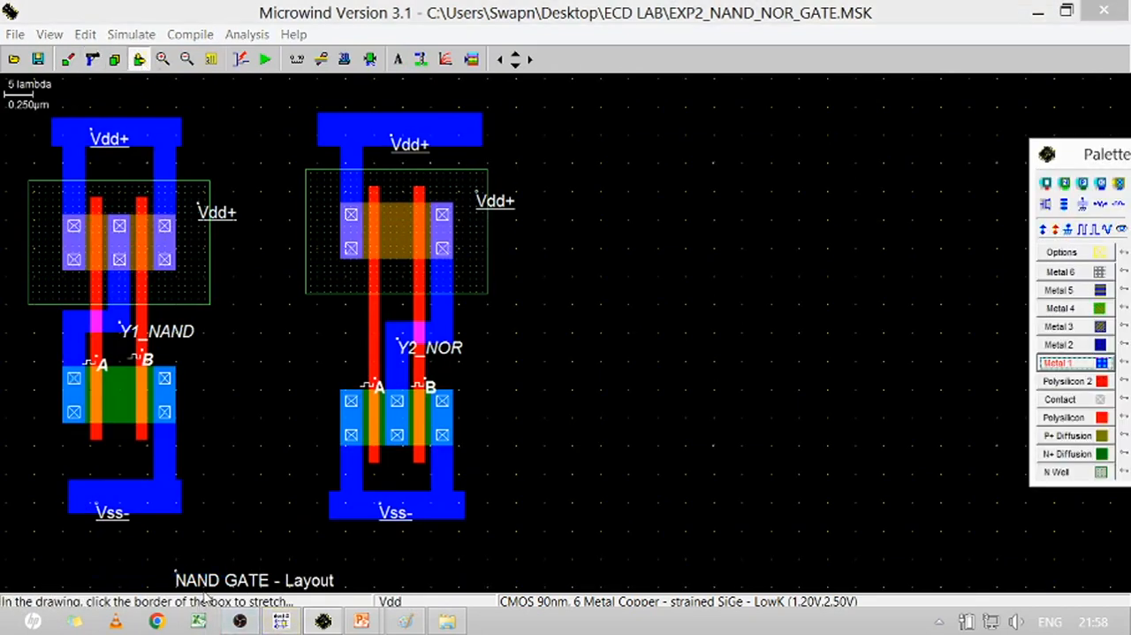
{"action": "left_click", "coordinate": [207, 585]}
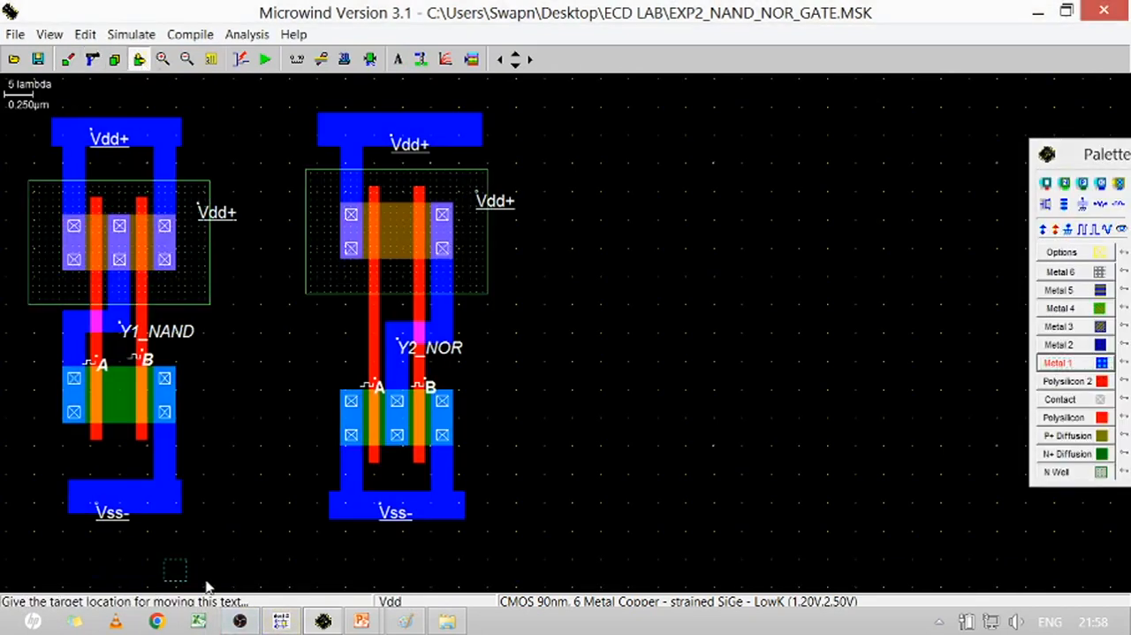
{"action": "left_click", "coordinate": [86, 568]}
Copy the "NAND GATE - Layout" text to the space beneath the NOR gate's Vss rail
{"action": "left_click", "coordinate": [115, 60]}
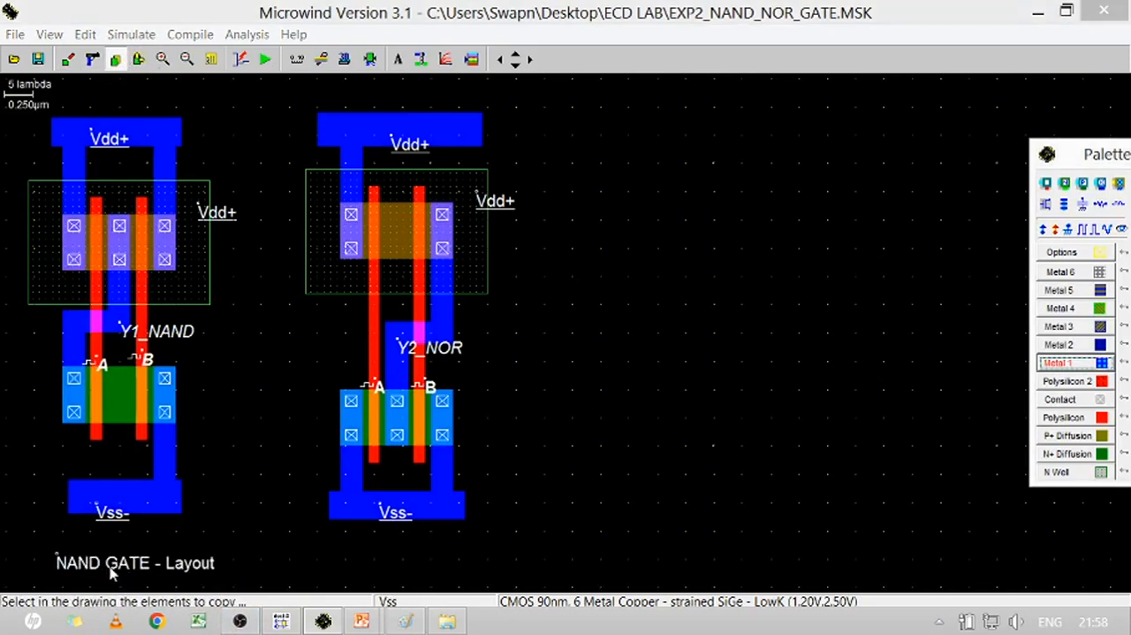
{"action": "left_click", "coordinate": [161, 555]}
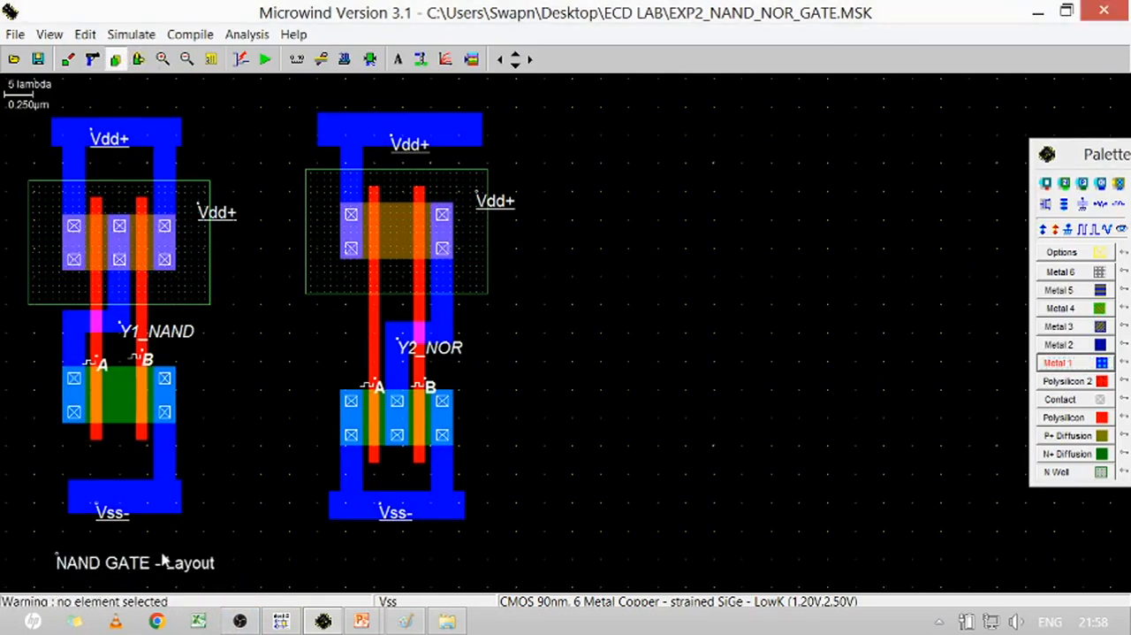
{"action": "left_click", "coordinate": [85, 575]}
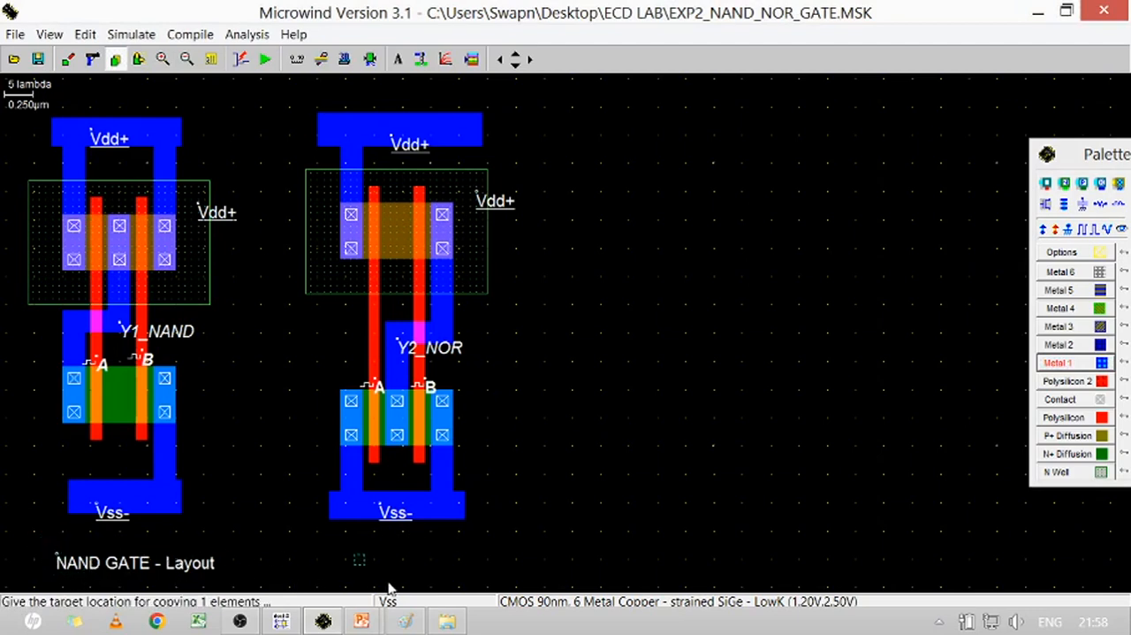
{"action": "left_click", "coordinate": [353, 580]}
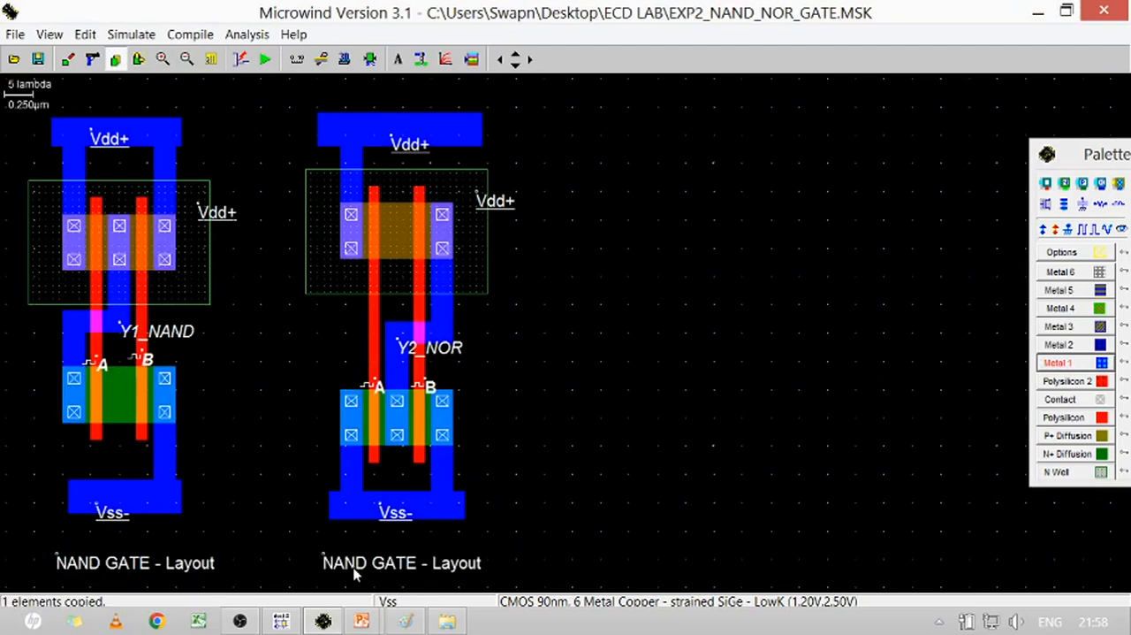
Change the copied label beneath the NOR gate to "NOR GATE - Layout"
{"action": "left_click", "coordinate": [354, 570]}
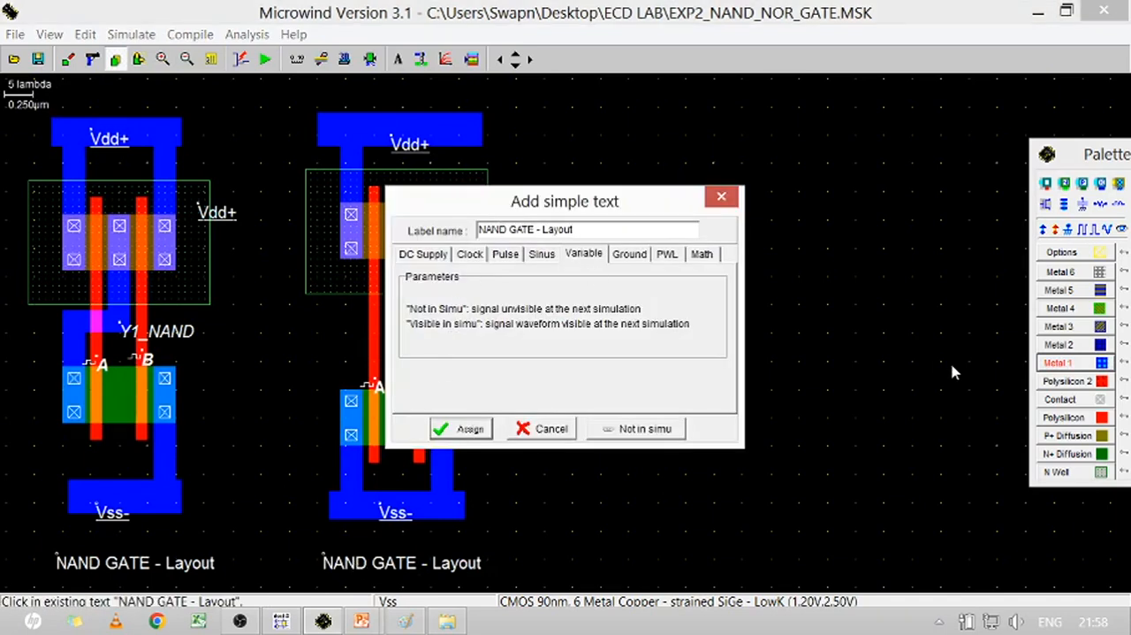
{"action": "key", "text": "Delete"}
{"action": "key", "text": "Delete"}
{"action": "key", "text": "Delete"}
{"action": "type", "text": "or"}
{"action": "key", "text": "BackSpace"}
{"action": "key", "text": "BackSpace"}
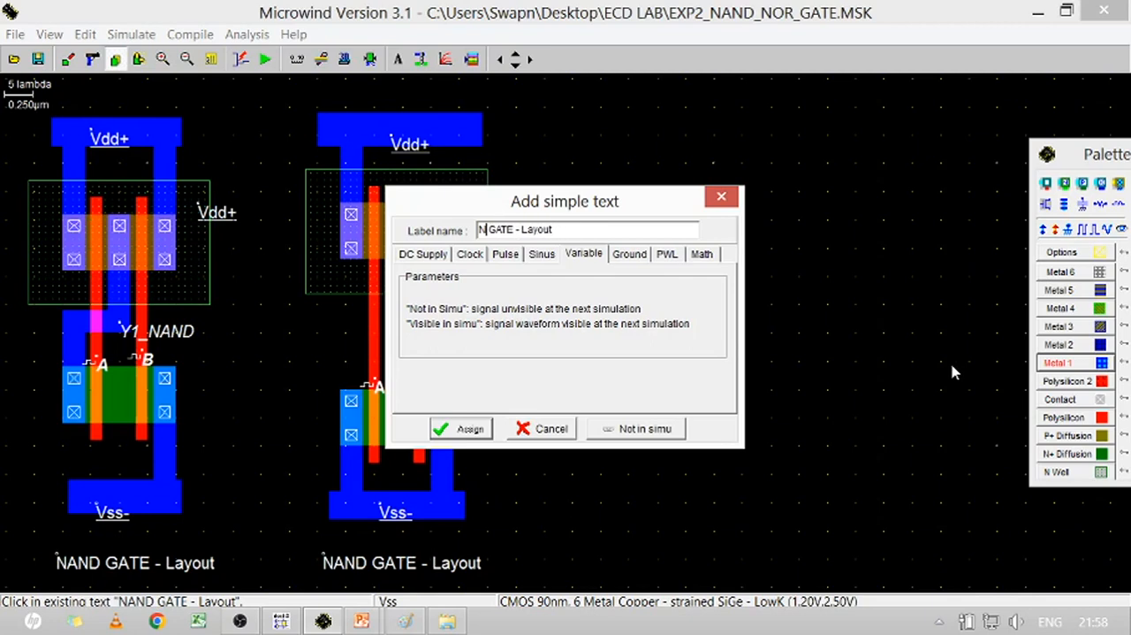
{"action": "type", "text": "OR"}
{"action": "left_click", "coordinate": [469, 430]}
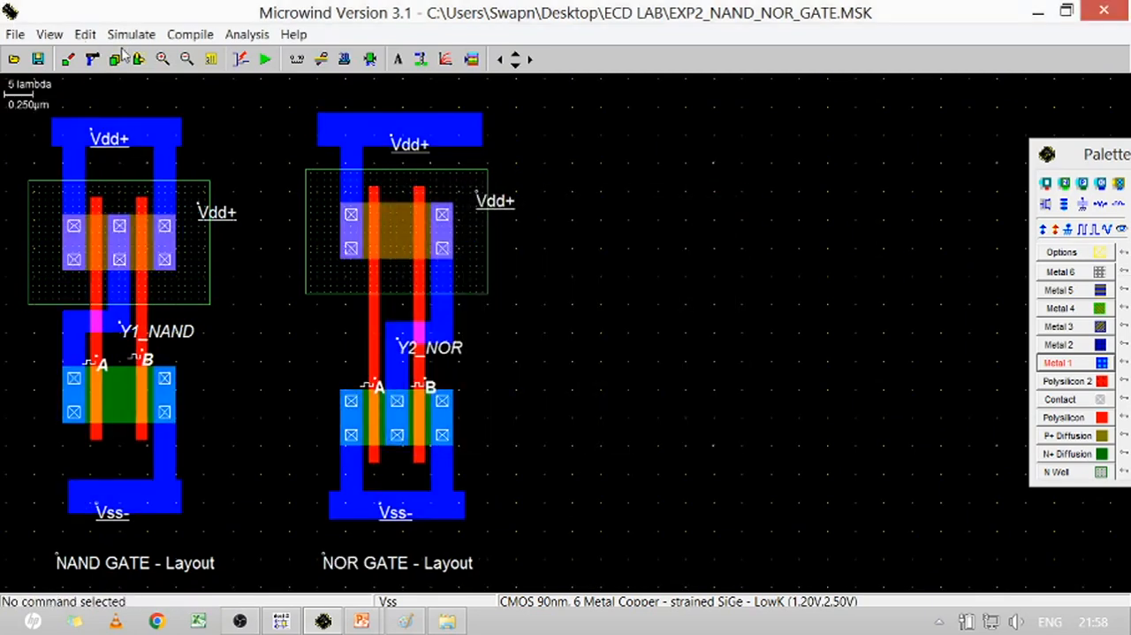
Switch the layout display to a white background and run the analog simulation
{"action": "left_click", "coordinate": [16, 36]}
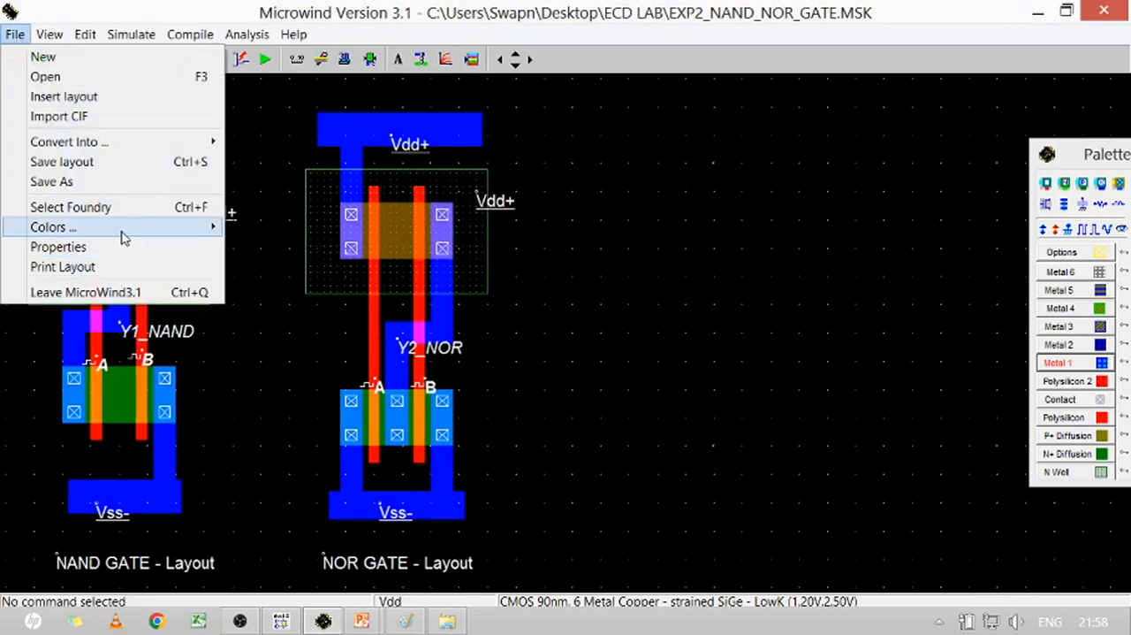
{"action": "mouse_move", "coordinate": [124, 235]}
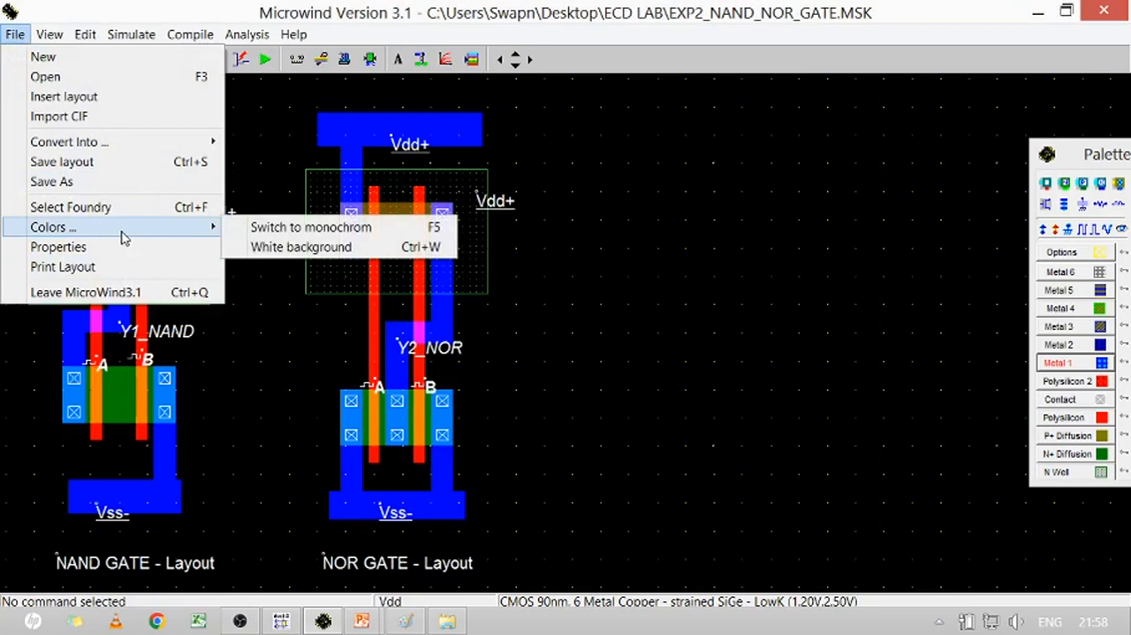
{"action": "left_click", "coordinate": [294, 248]}
{"action": "left_click", "coordinate": [265, 59]}
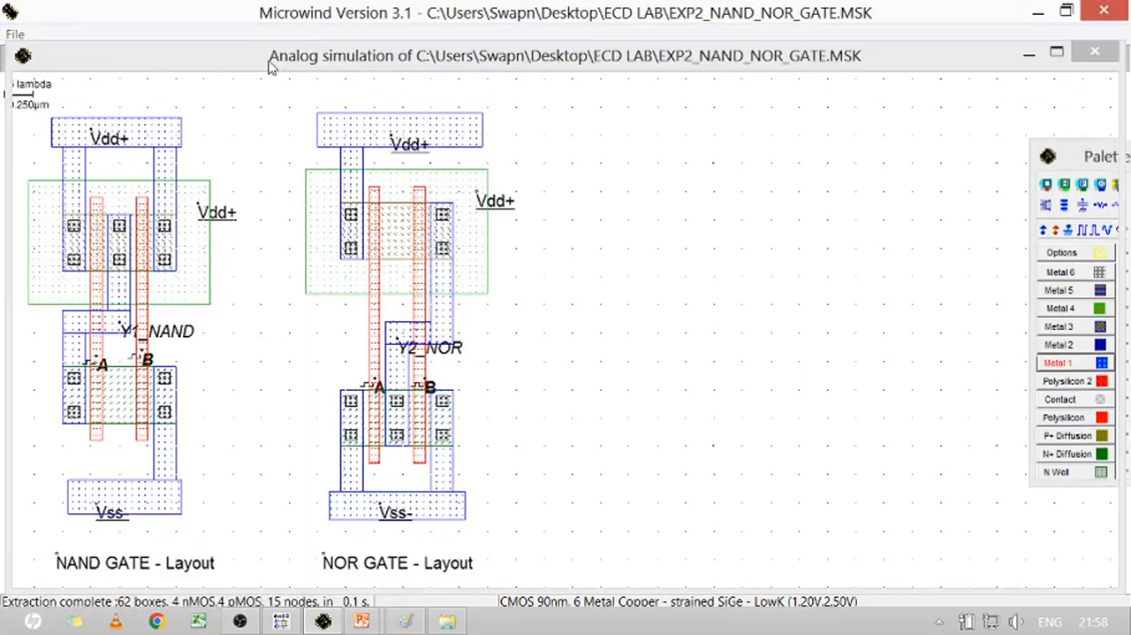
Shrink the simulation window and place it beside the NOR gate so both layouts and all four waveforms can be seen together
{"action": "left_click", "coordinate": [1056, 54]}
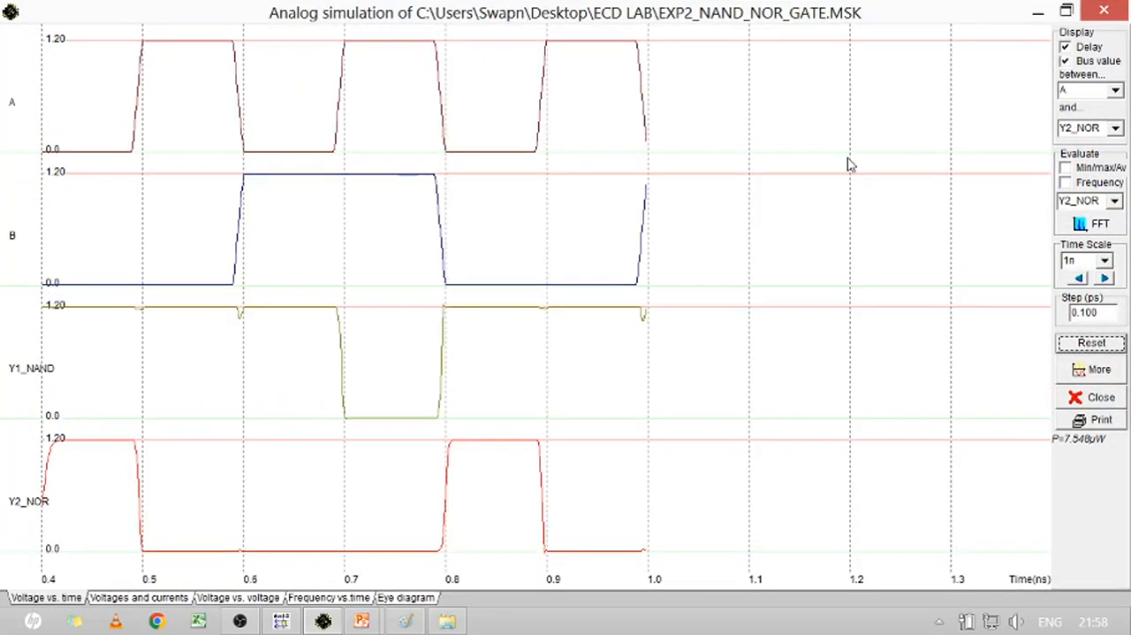
{"action": "left_click", "coordinate": [1057, 18]}
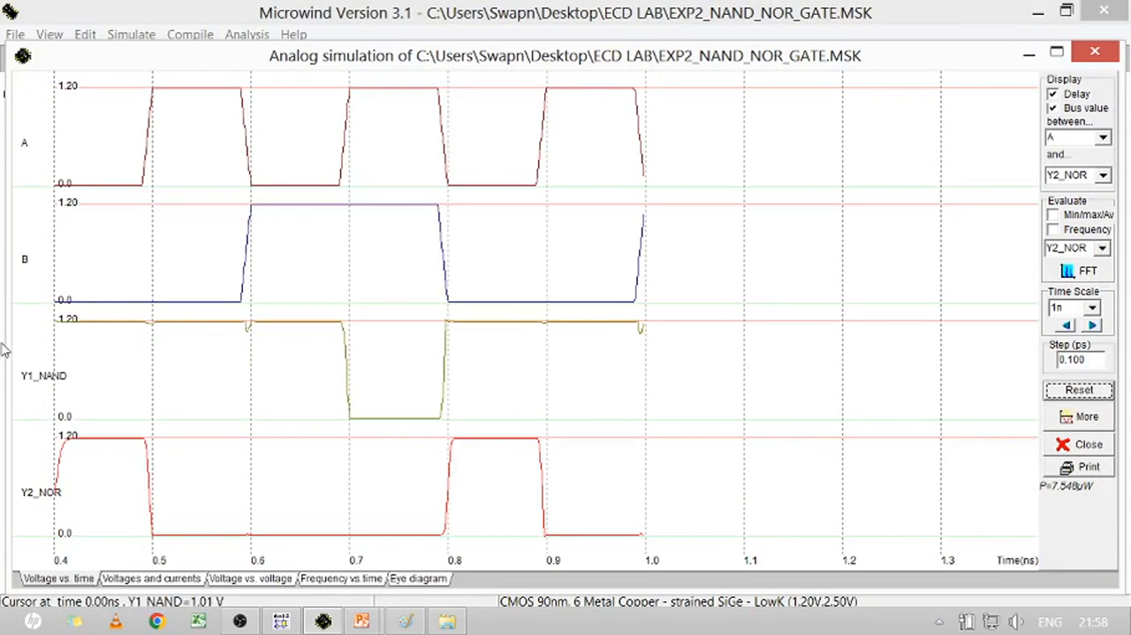
{"action": "left_click_drag", "start_coordinate": [7, 344], "coordinate": [492, 344]}
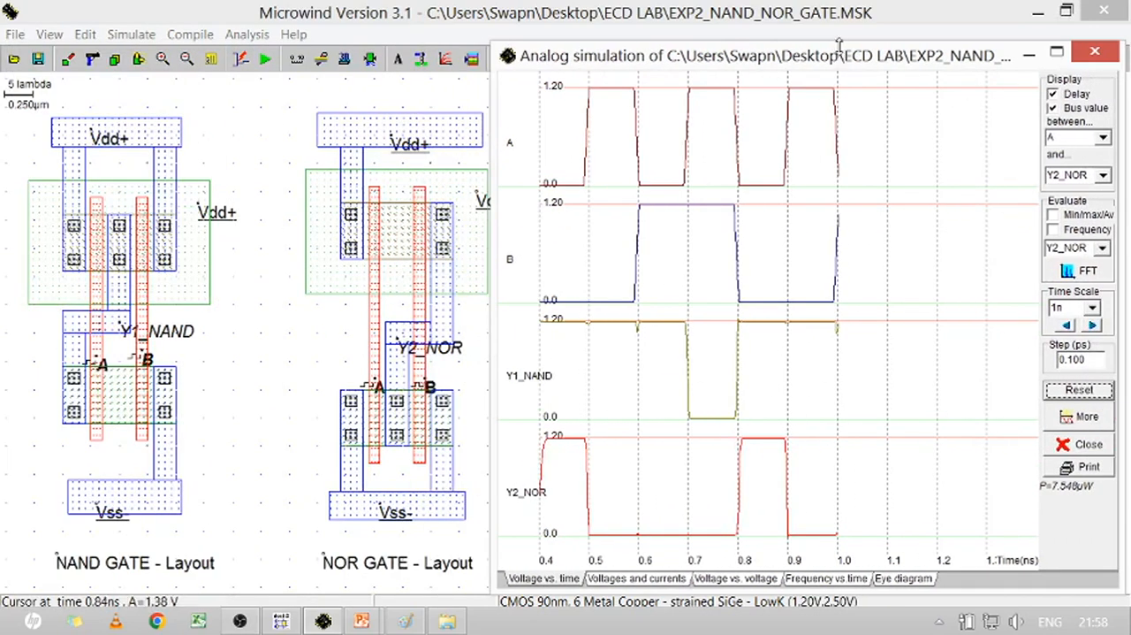
{"action": "left_click_drag", "start_coordinate": [838, 44], "coordinate": [890, 208]}
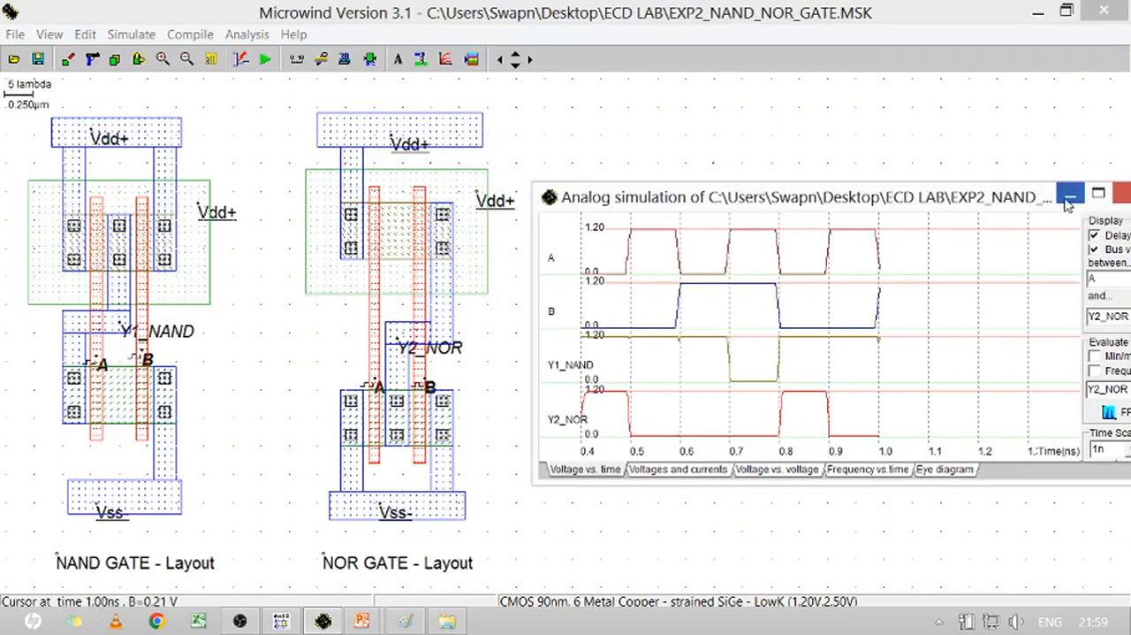
{"action": "left_click_drag", "start_coordinate": [997, 215], "coordinate": [694, 226]}
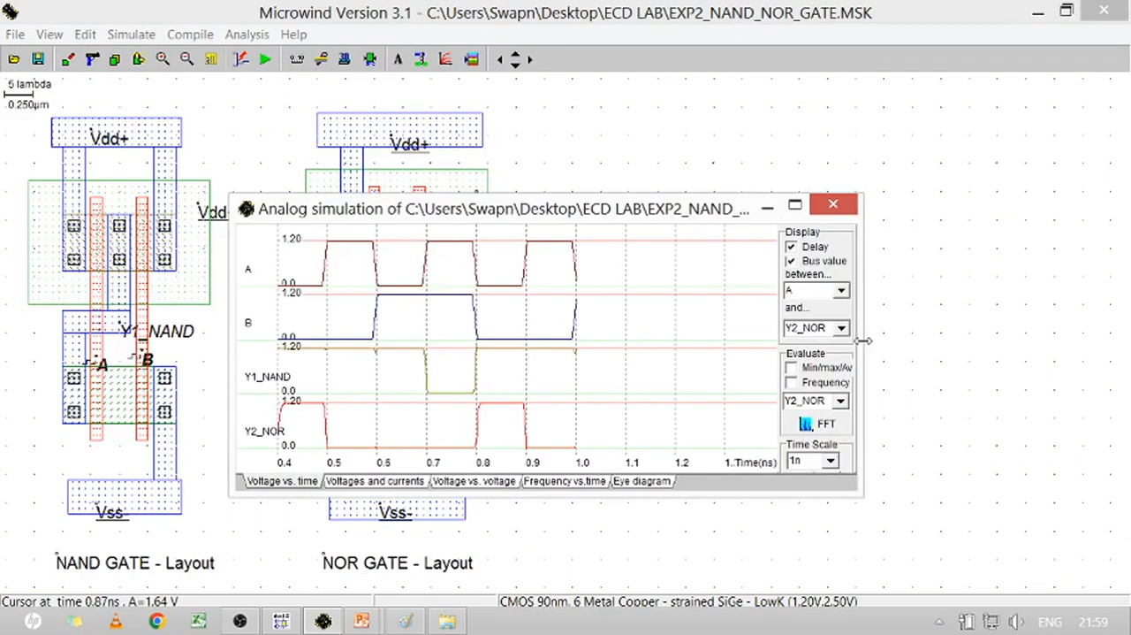
{"action": "left_click_drag", "start_coordinate": [864, 340], "coordinate": [739, 341]}
{"action": "left_click_drag", "start_coordinate": [492, 214], "coordinate": [835, 172]}
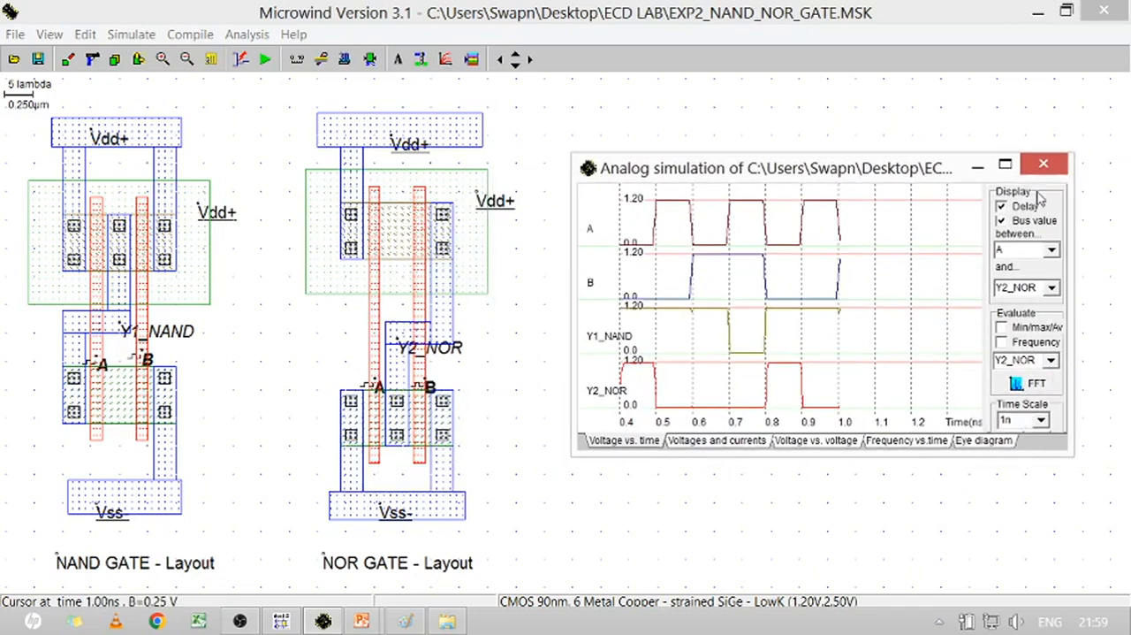
Enlarge the simulation window, shift the time axis back to start at 0.0 ns, and restore the window's reduced size
{"action": "left_click", "coordinate": [1004, 164]}
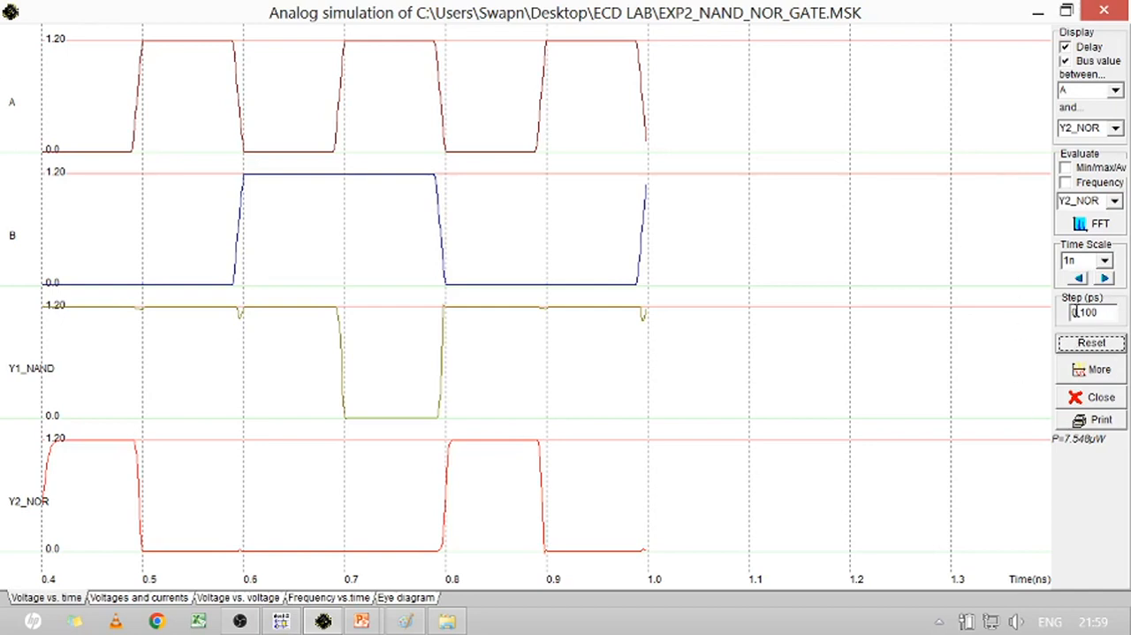
{"action": "left_click", "coordinate": [1079, 278]}
{"action": "left_click", "coordinate": [1079, 279]}
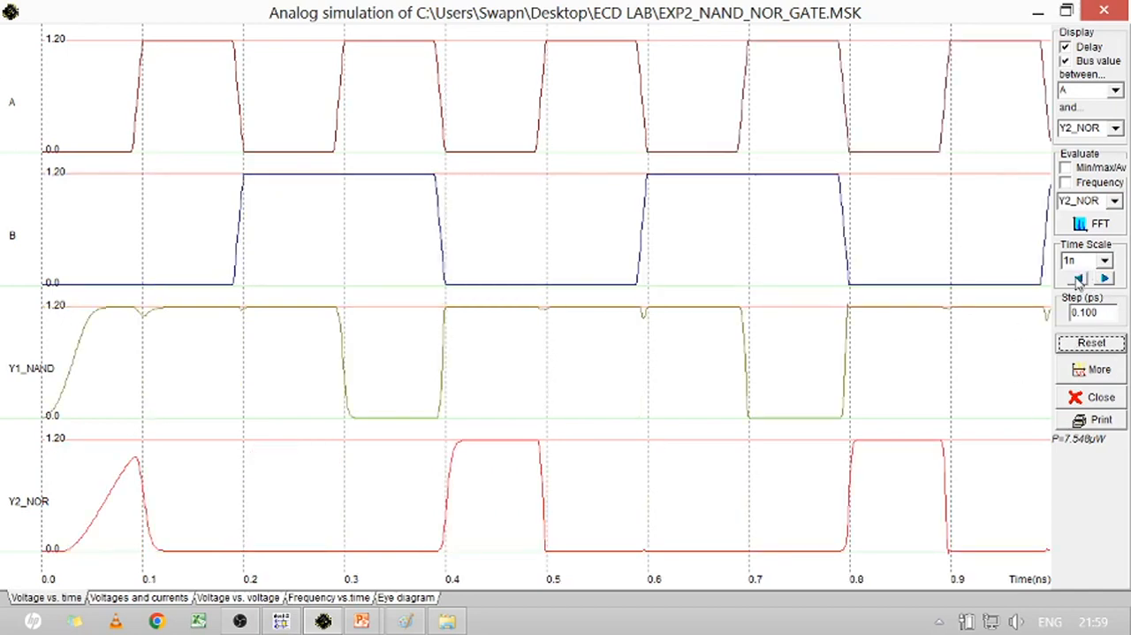
{"action": "left_click", "coordinate": [1067, 12]}
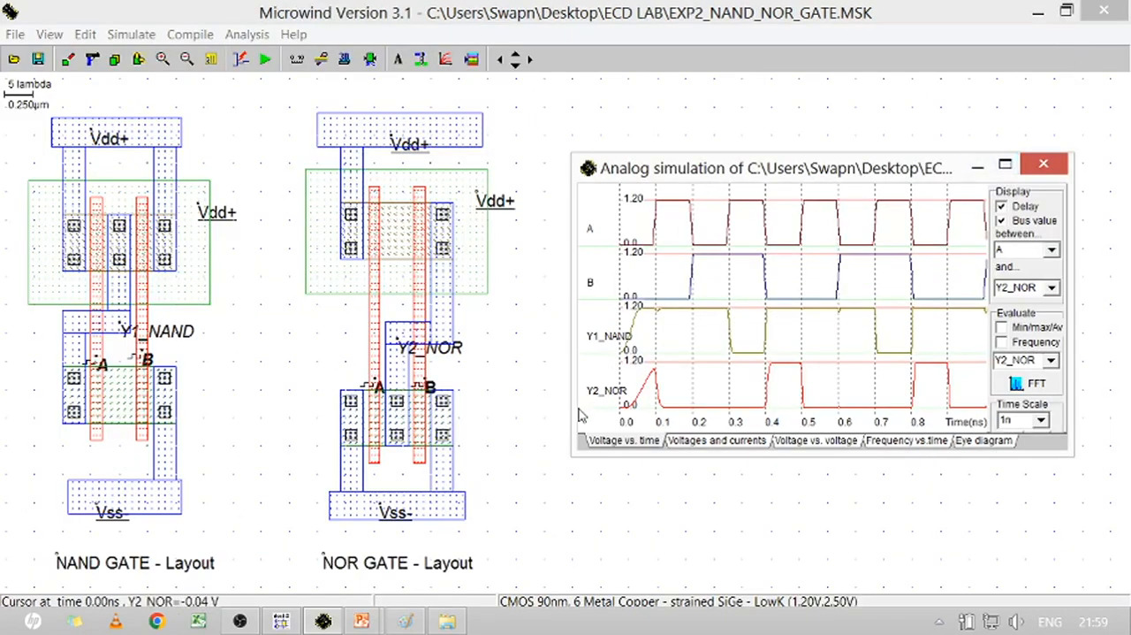